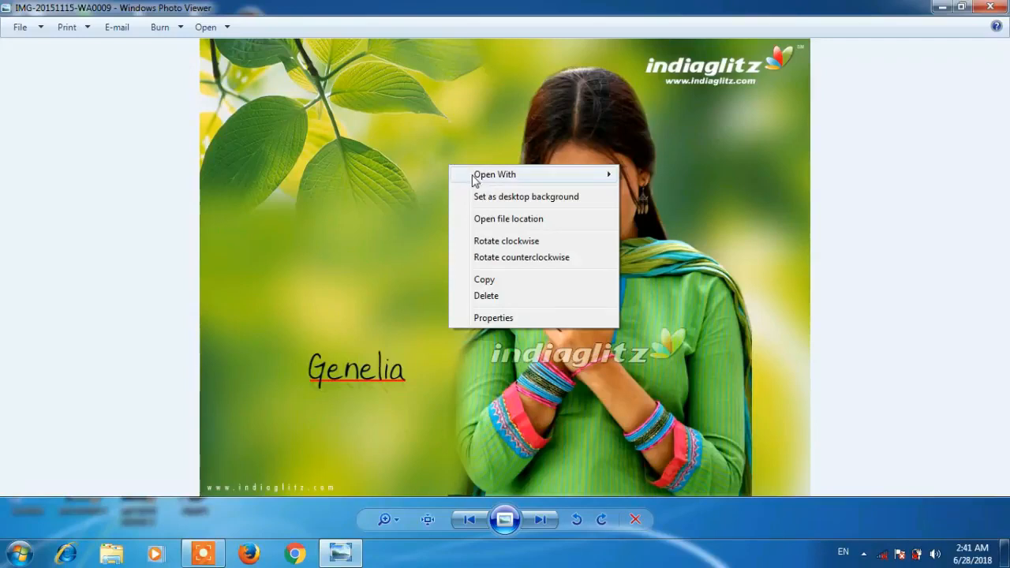
# - Open IMG-20151115-WA0009.jpg from Windows Photo Viewer in Adobe Photoshop CS using Open With
pyautogui.click(351, 100)
pyautogui.rightClick(351, 100)
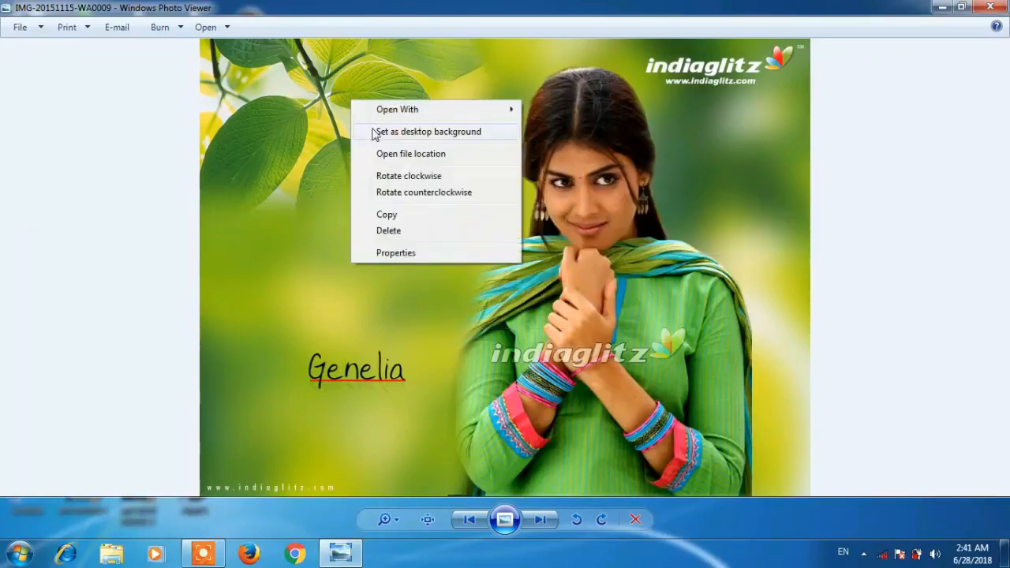
pyautogui.moveTo(366, 115)
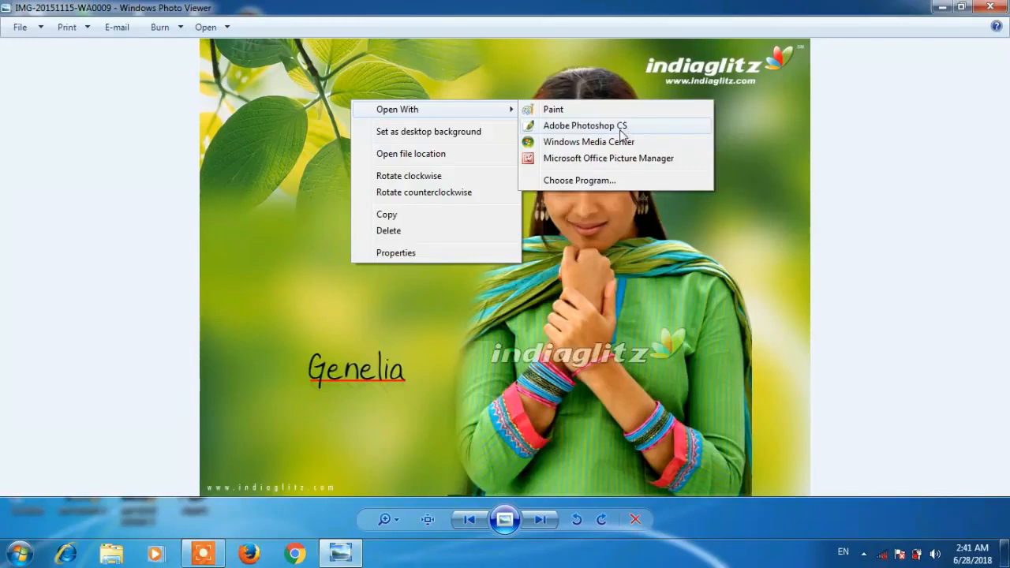
pyautogui.click(646, 132)
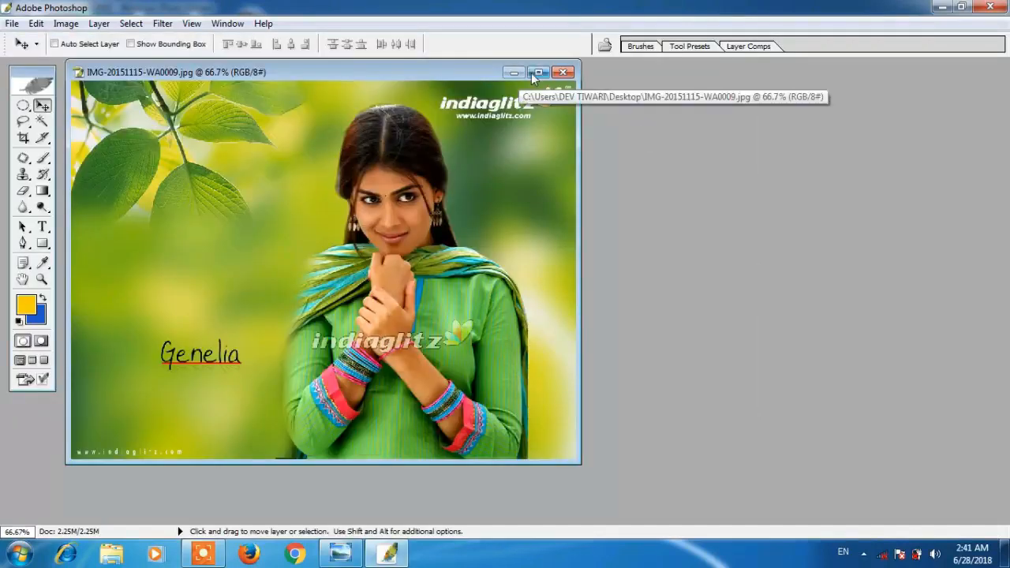
# - Maximize the photo window and set the Crop tool to 3.5 in × 4.5 in at 300 pixels/inch
pyautogui.doubleClick(531, 72)
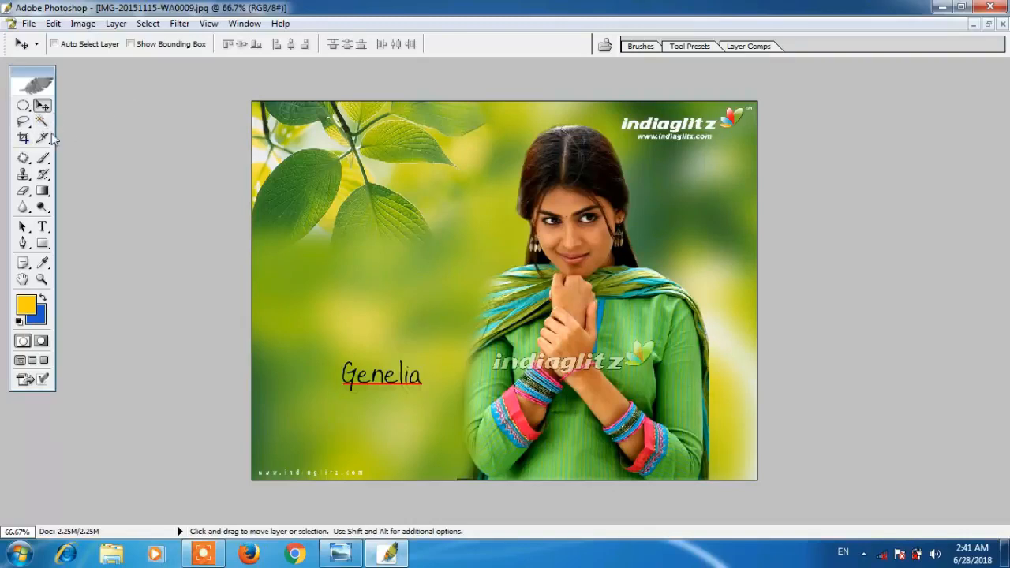
pyautogui.click(23, 137)
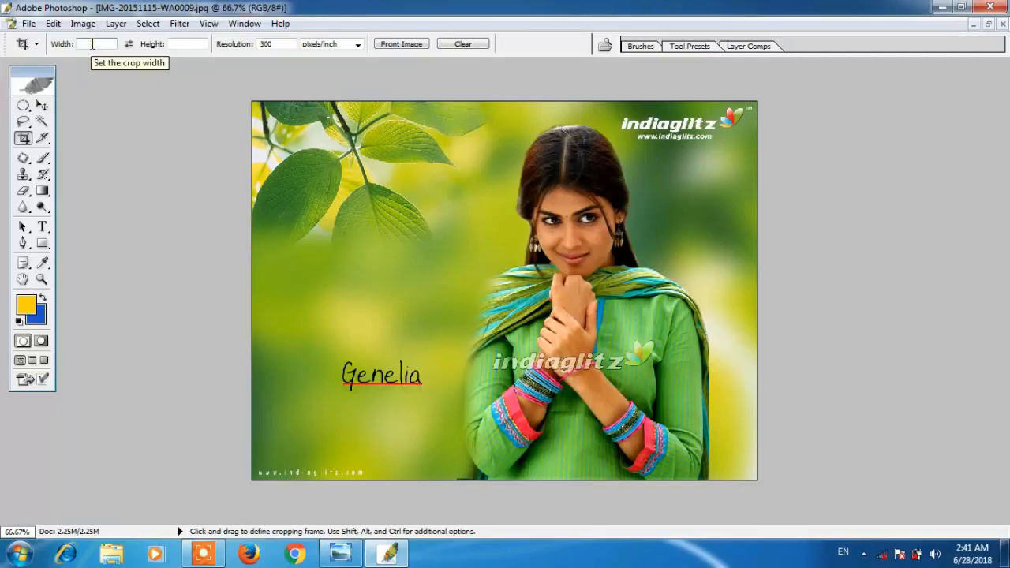
pyautogui.write('3.5inch')
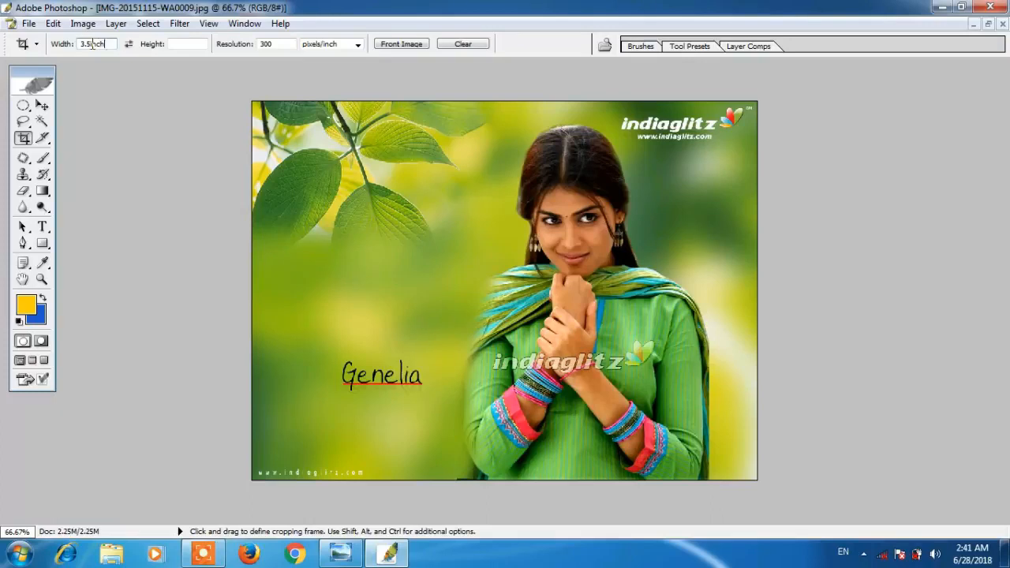
pyautogui.click(175, 44)
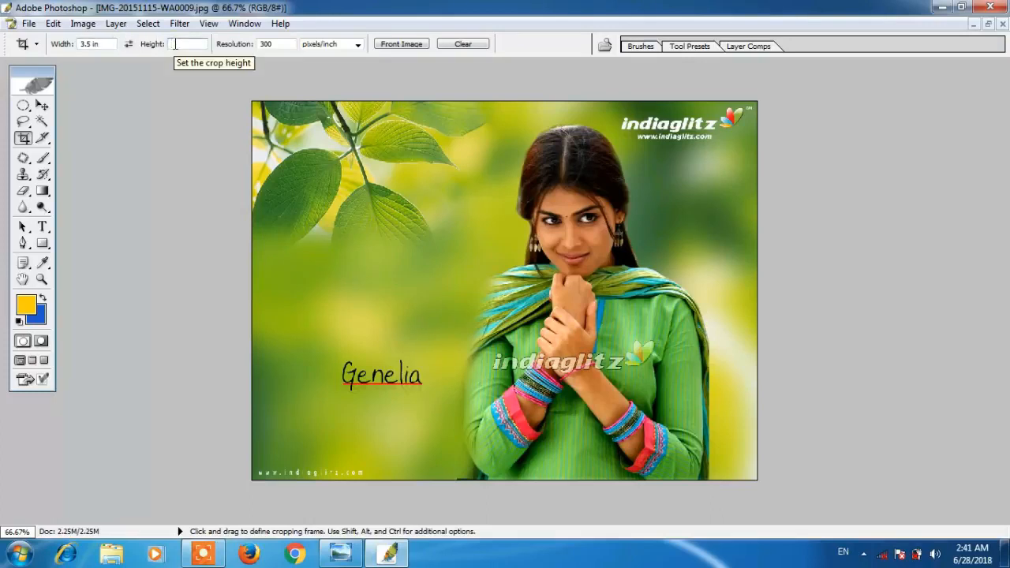
pyautogui.write('4')
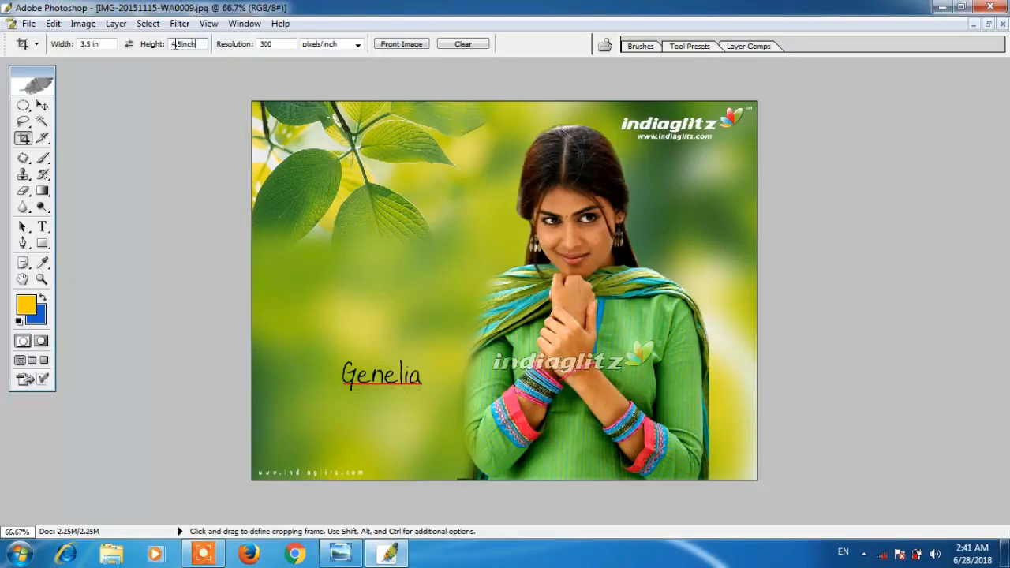
pyautogui.write('.5inch')
pyautogui.click(280, 43)
pyautogui.click(338, 45)
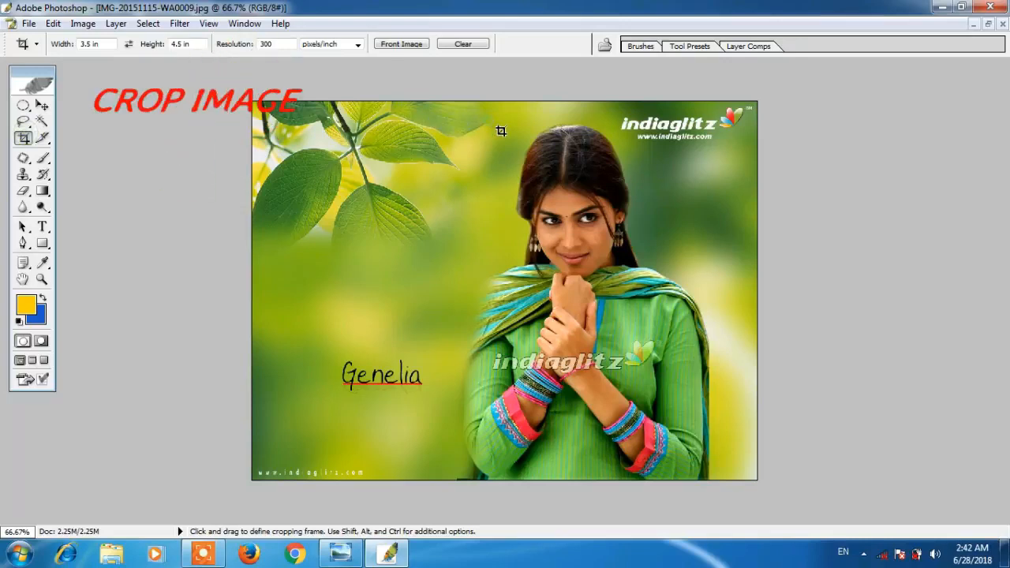
# - Frame the woman's head and shoulders with the crop box, apply the crop, and zoom out
pyautogui.moveTo(677, 366); pyautogui.dragTo(684, 372)
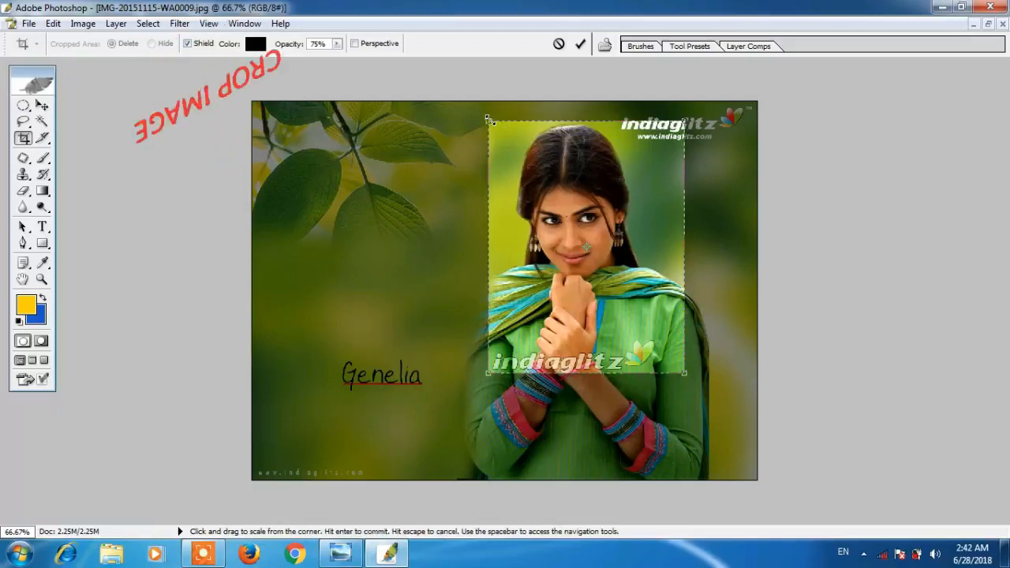
pyautogui.moveTo(489, 119); pyautogui.dragTo(479, 111)
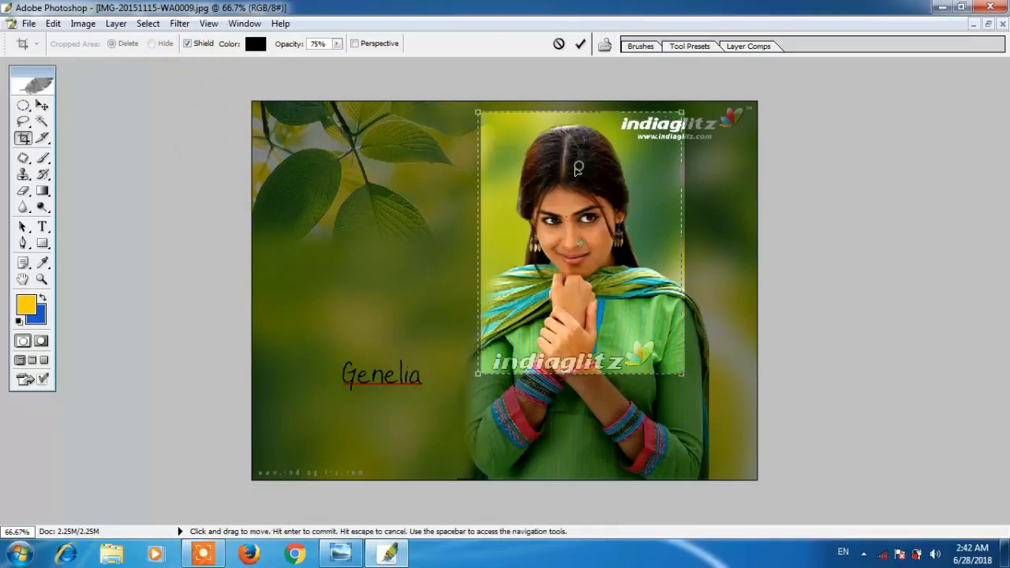
pyautogui.moveTo(578, 169); pyautogui.dragTo(570, 172)
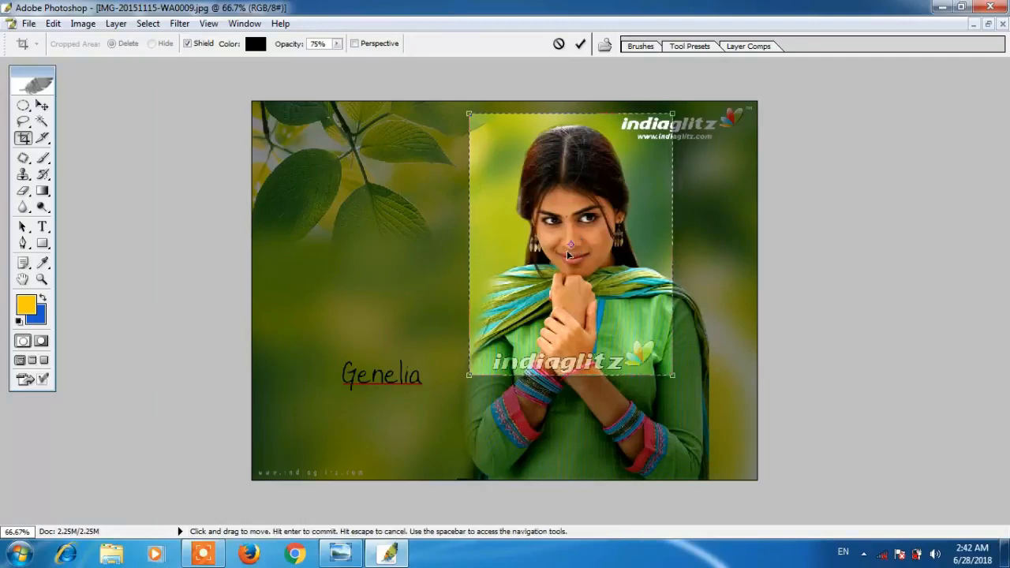
pyautogui.rightClick(555, 229)
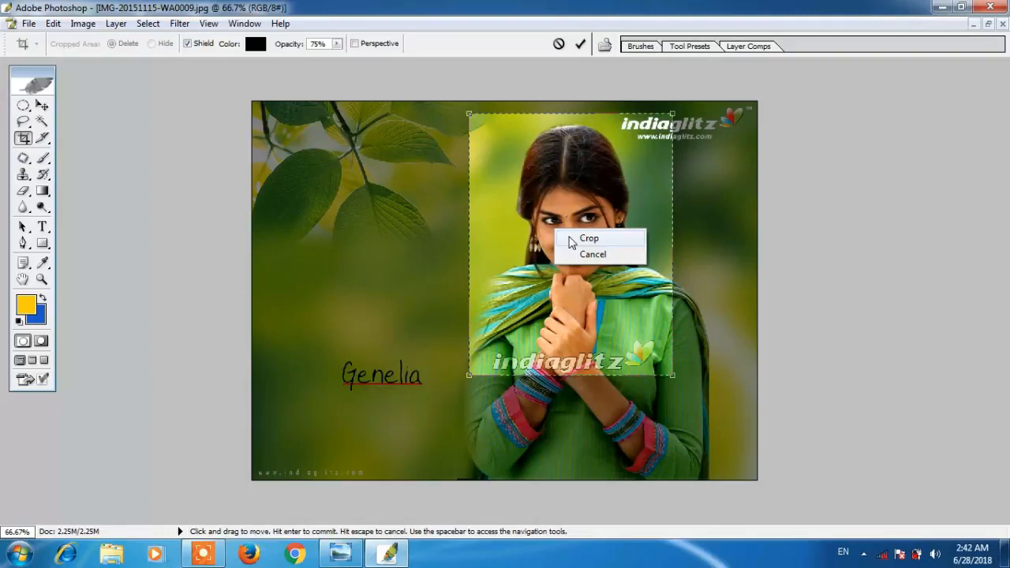
pyautogui.click(572, 240)
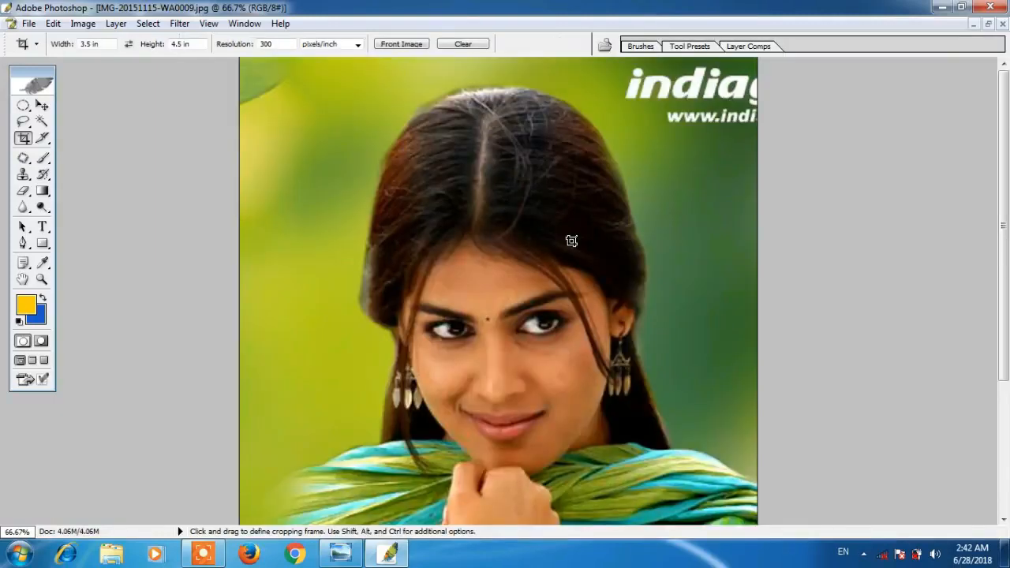
pyautogui.moveTo(1007, 263); pyautogui.dragTo(1008, 274)
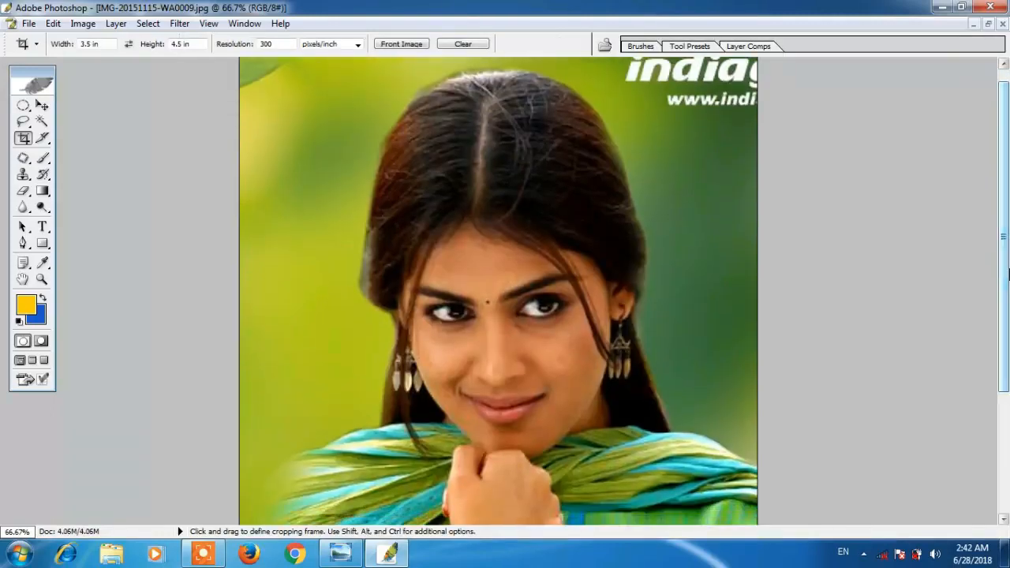
pyautogui.hotkey('ctrl', '-')
pyautogui.hotkey('ctrl', '-')
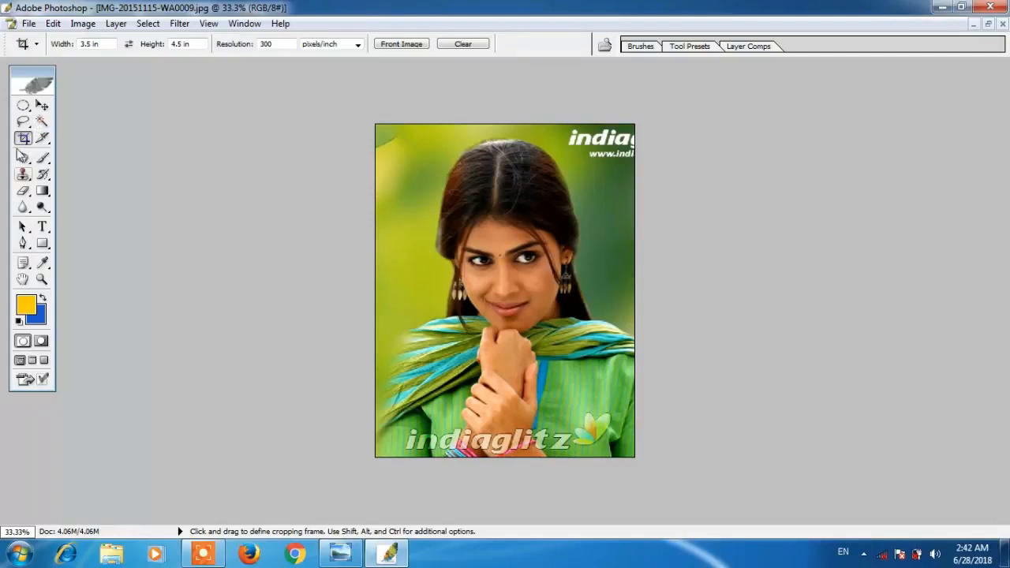
pyautogui.click(42, 122)
# - Magic Wand-select the green background at the top left, undoing the spill into the scarf
pyautogui.click(426, 168)
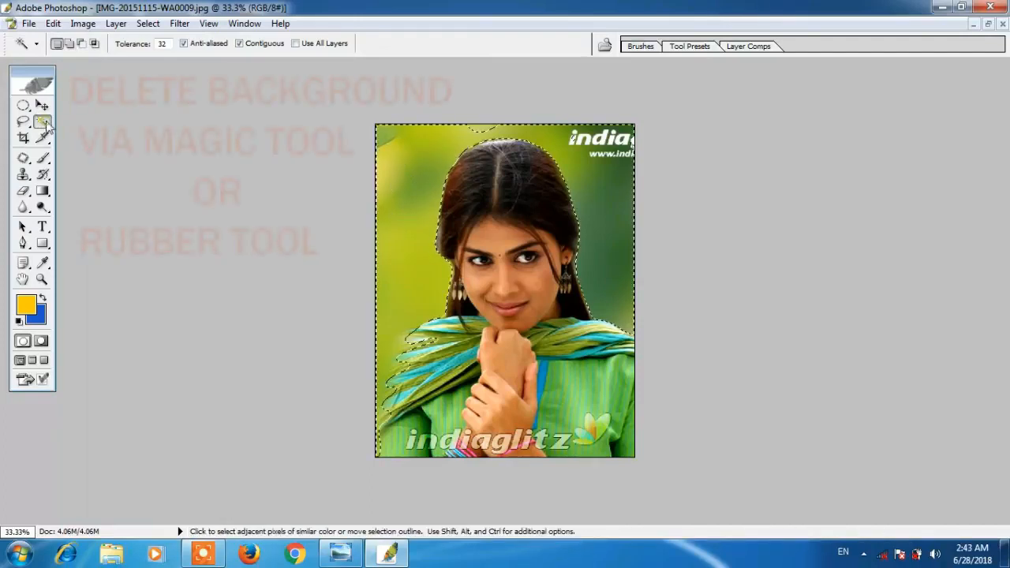
pyautogui.click(398, 197)
pyautogui.click(398, 197)
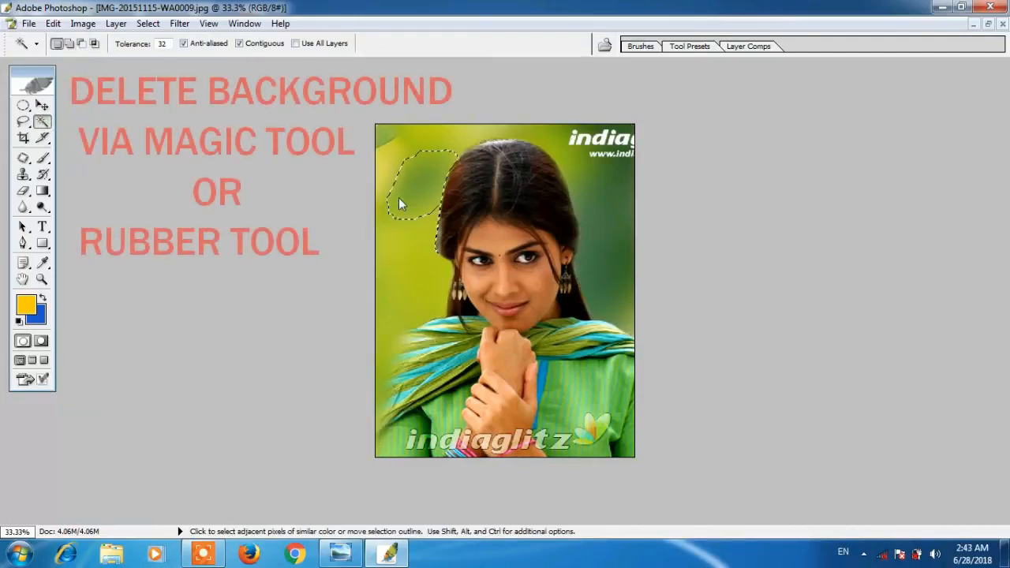
pyautogui.keyDown('shift'); pyautogui.click(389, 139); pyautogui.keyUp('shift')
pyautogui.keyDown('shift'); pyautogui.click(397, 179); pyautogui.keyUp('shift')
pyautogui.hotkey('ctrl', 'z')
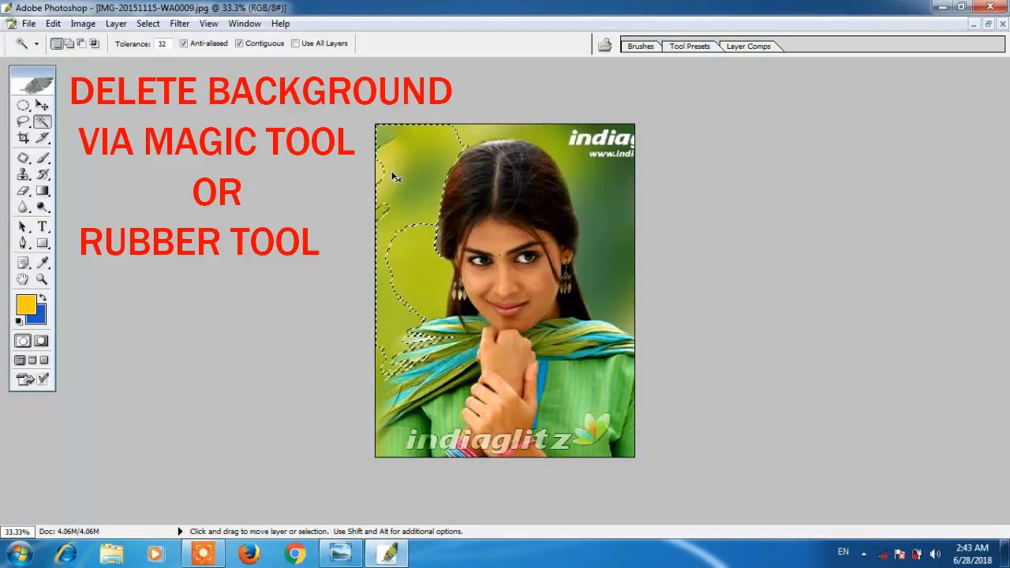
# - Add the top, right and remaining left green background areas to the selection
pyautogui.keyDown('shift'); pyautogui.click(514, 133); pyautogui.keyUp('shift')
pyautogui.keyDown('shift'); pyautogui.click(543, 124); pyautogui.keyUp('shift')
pyautogui.keyDown('shift'); pyautogui.click(571, 148); pyautogui.keyUp('shift')
pyautogui.keyDown('shift'); pyautogui.click(614, 179); pyautogui.keyUp('shift')
pyautogui.keyDown('shift'); pyautogui.click(598, 140); pyautogui.keyUp('shift')
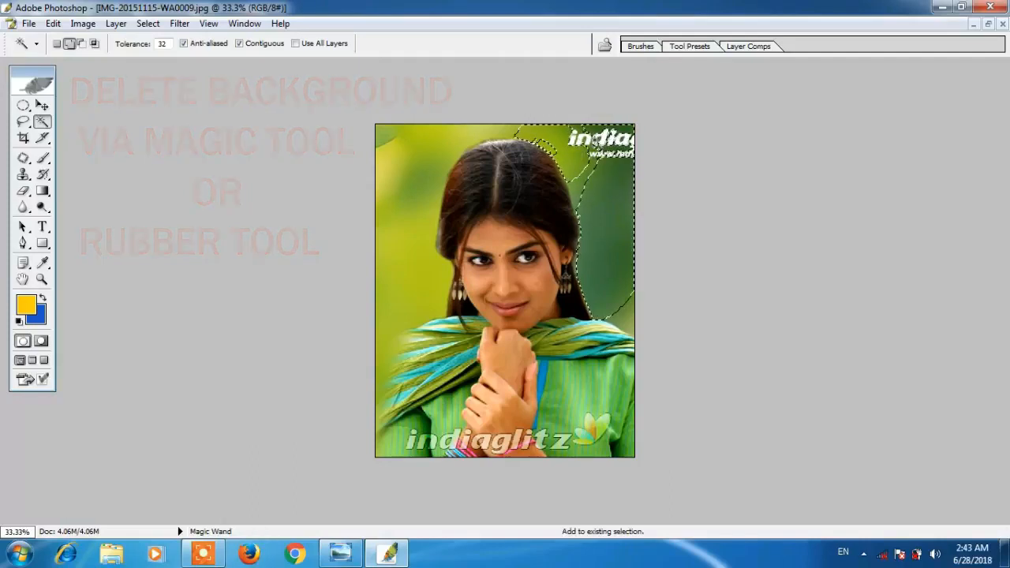
pyautogui.keyDown('shift'); pyautogui.click(397, 162); pyautogui.keyUp('shift')
pyautogui.keyDown('shift'); pyautogui.click(392, 173); pyautogui.keyUp('shift')
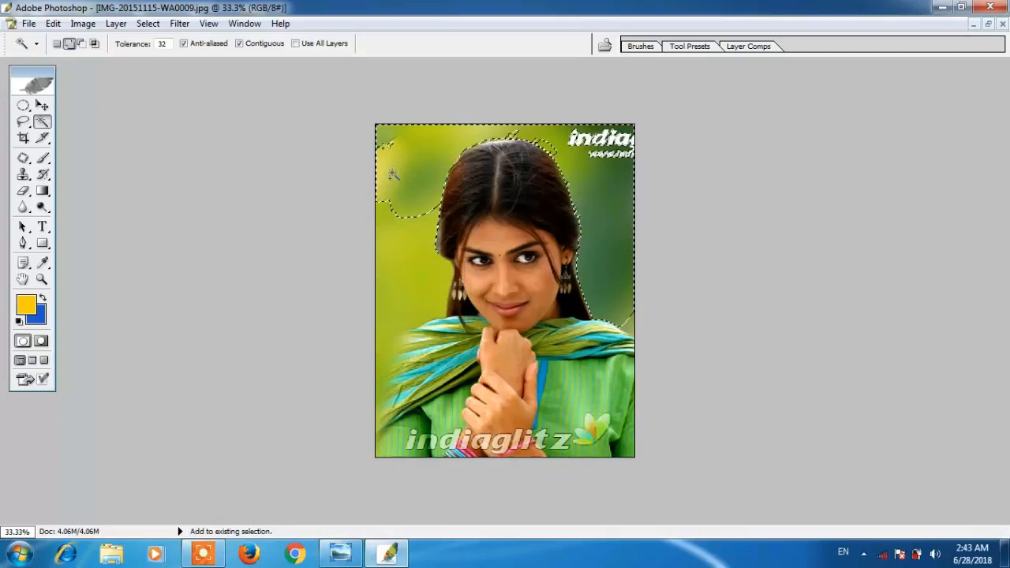
# - Fill the selected background with blue, then deselect
pyautogui.press('Delete')
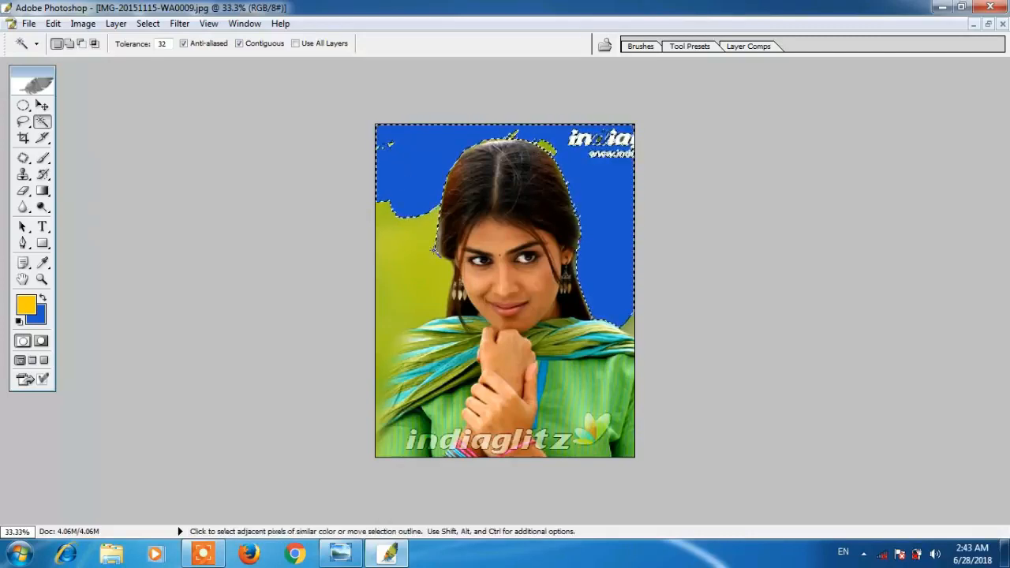
pyautogui.click(433, 250)
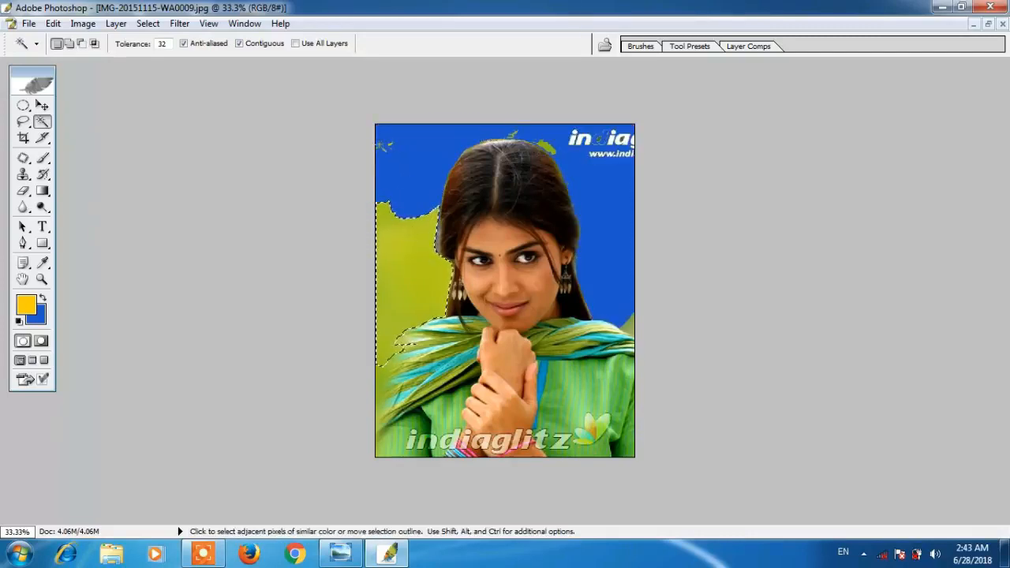
pyautogui.hotkey('ctrl', 'd')
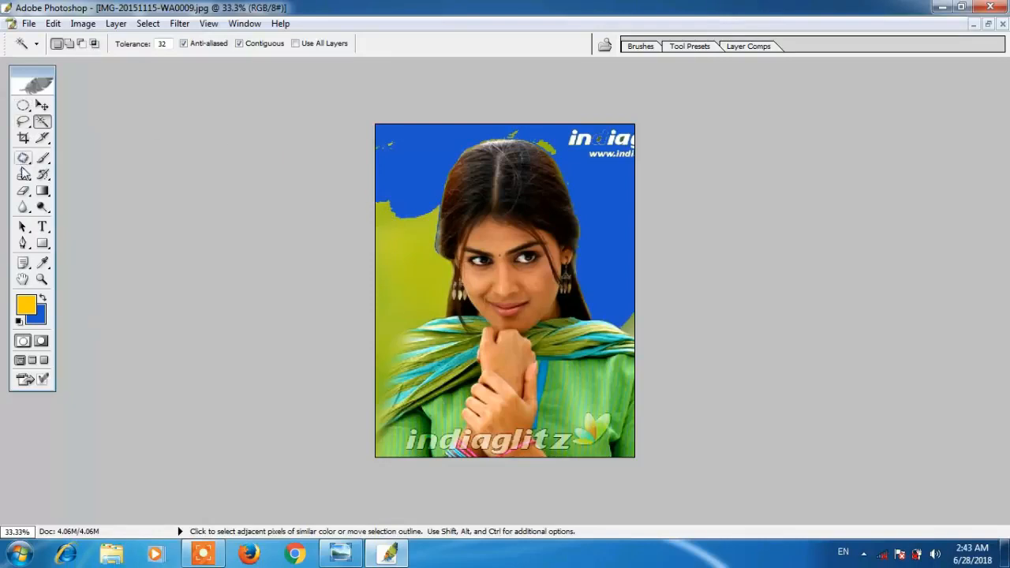
# - With a size-150 Background Eraser, erase the top-right logo and green near the scarf to blue
pyautogui.click(23, 192)
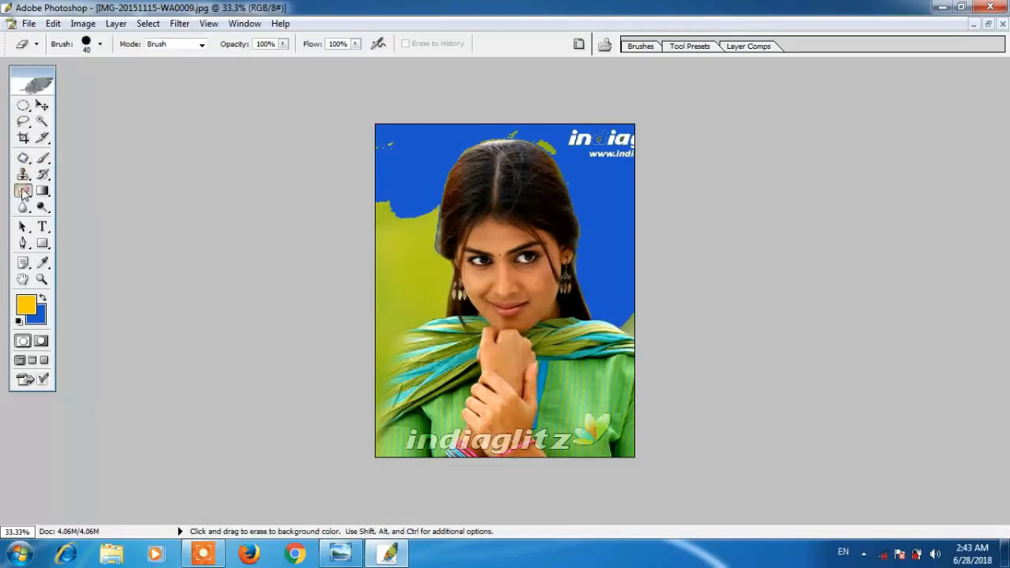
pyautogui.press(']')
pyautogui.press(']')
pyautogui.press(']')
pyautogui.press(']')
pyautogui.press(']')
pyautogui.press(']')
pyautogui.moveTo(624, 119)
pyautogui.mouseDown()
pyautogui.moveTo(566, 126)
pyautogui.moveTo(578, 147)
pyautogui.moveTo(526, 123)
pyautogui.moveTo(434, 126)
pyautogui.moveTo(380, 229)
pyautogui.moveTo(401, 222)
pyautogui.moveTo(419, 236)
pyautogui.moveTo(421, 267)
pyautogui.moveTo(389, 240)
pyautogui.moveTo(397, 266)
pyautogui.mouseUp()
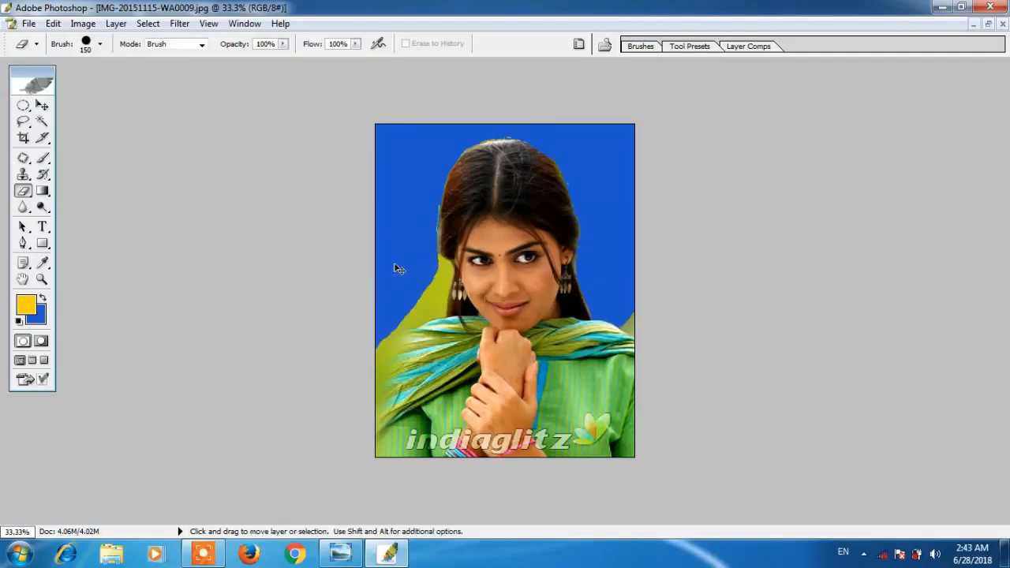
pyautogui.hotkey('ctrl', '+')
pyautogui.hotkey('ctrl', '+')
pyautogui.hotkey('ctrl', '+')
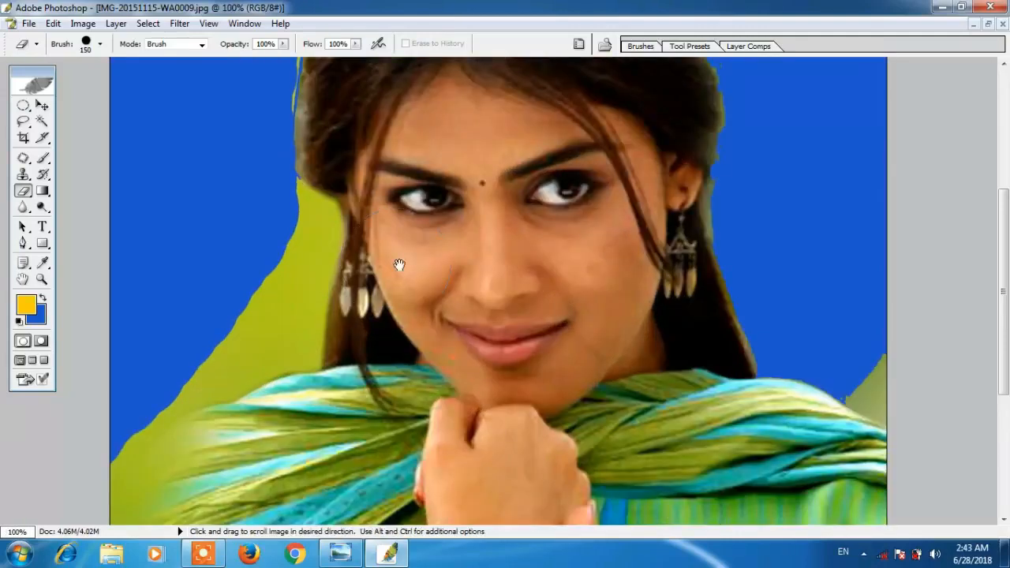
pyautogui.scroll(-1, 553, 260)
pyautogui.moveTo(553, 260); pyautogui.dragTo(548, 175)
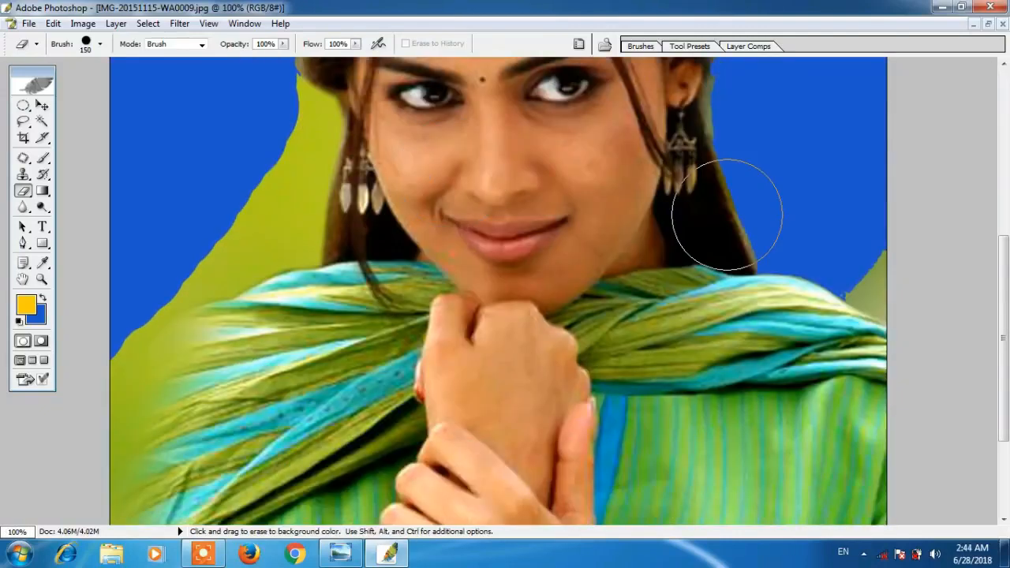
pyautogui.click(870, 245)
pyautogui.click(872, 254)
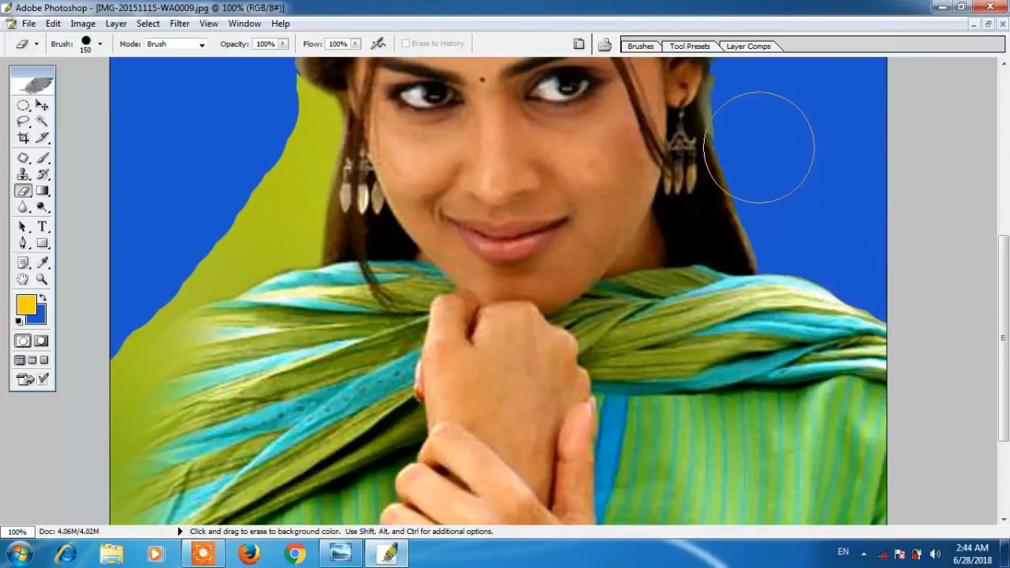
# - Erase the green fringe along the right hair edge at brush 60 and left edge at 30
pyautogui.moveTo(757, 146); pyautogui.dragTo(728, 234)
pyautogui.press('[')
pyautogui.press('[')
pyautogui.press('[')
pyautogui.press('[')
pyautogui.press('[')
pyautogui.press('[')
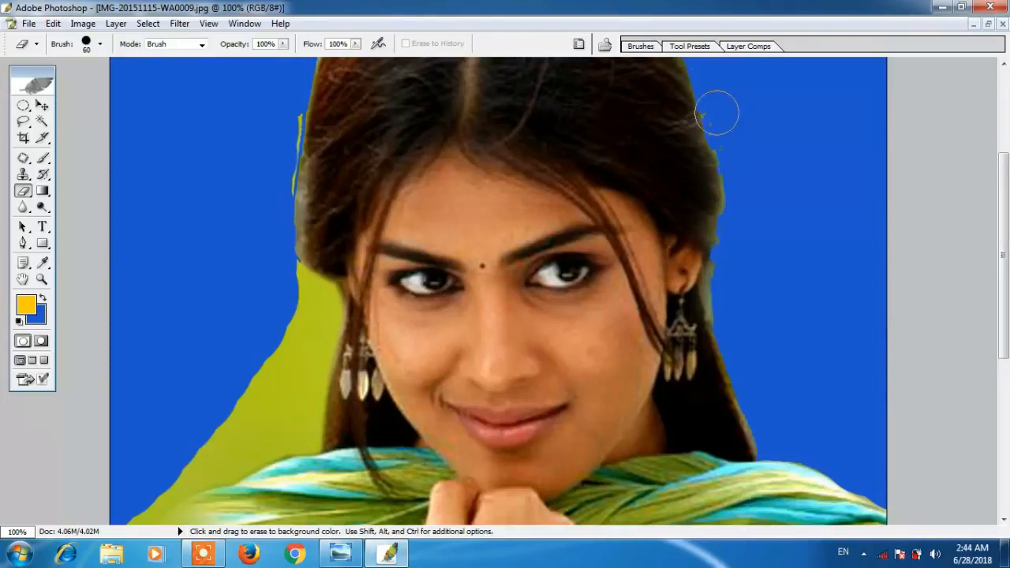
pyautogui.moveTo(719, 115)
pyautogui.mouseDown()
pyautogui.moveTo(739, 229)
pyautogui.moveTo(728, 315)
pyautogui.moveTo(757, 424)
pyautogui.moveTo(775, 435)
pyautogui.moveTo(766, 439)
pyautogui.mouseUp()
pyautogui.moveTo(732, 178); pyautogui.dragTo(733, 252)
pyautogui.press('space')
pyautogui.moveTo(603, 188); pyautogui.dragTo(603, 126)
pyautogui.press('[')
pyautogui.press('[')
pyautogui.press('[')
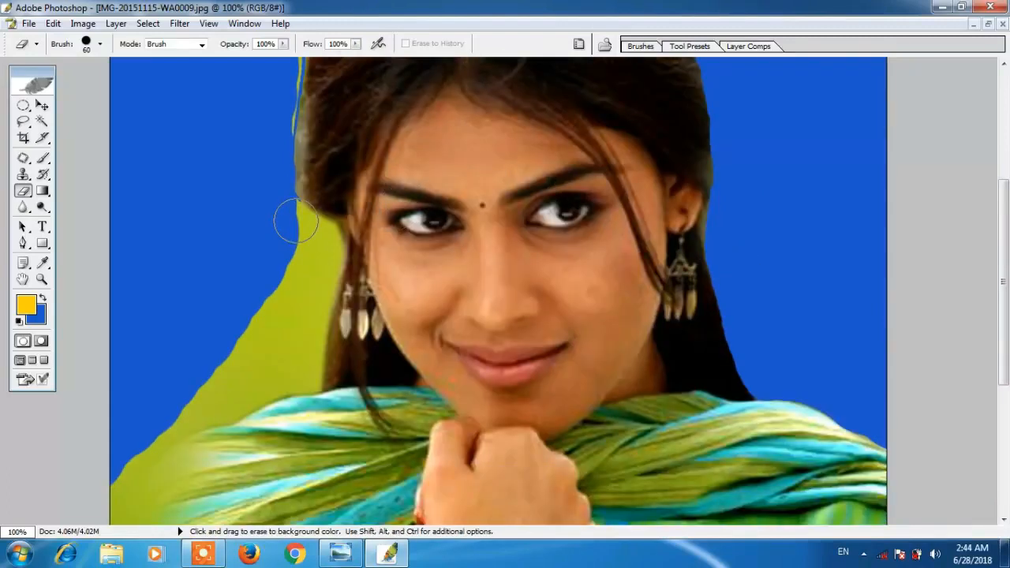
pyautogui.moveTo(296, 222)
pyautogui.mouseDown()
pyautogui.moveTo(283, 203)
pyautogui.moveTo(325, 229)
pyautogui.moveTo(331, 249)
pyautogui.moveTo(310, 381)
pyautogui.moveTo(253, 392)
pyautogui.moveTo(126, 472)
pyautogui.moveTo(234, 370)
pyautogui.moveTo(266, 282)
pyautogui.moveTo(303, 232)
pyautogui.moveTo(309, 241)
pyautogui.mouseUp()
# - At 200% zoom, erase the yellow fringe along the left hair edge
pyautogui.press('ctrl')
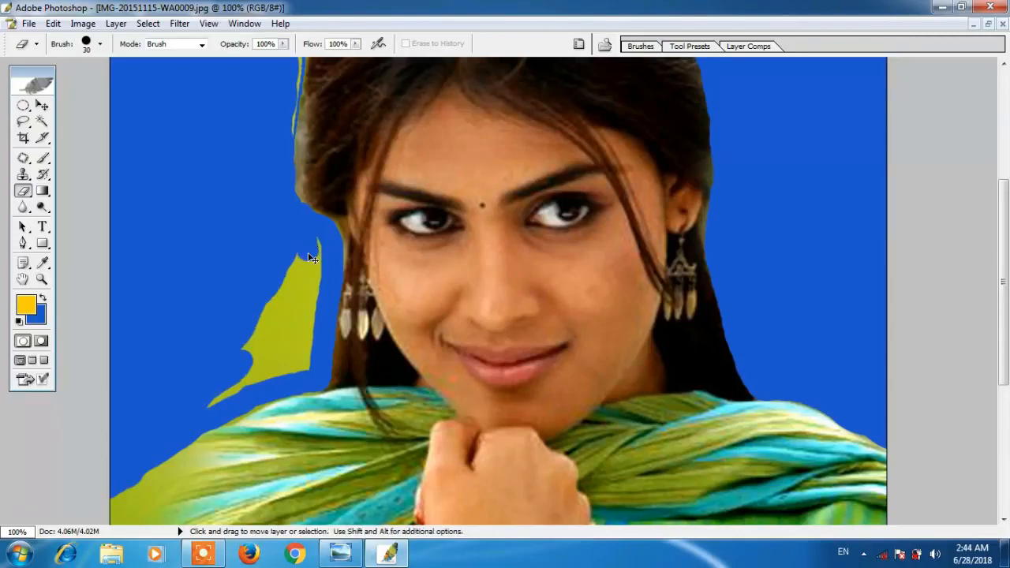
pyautogui.hotkey('ctrl', '-')
pyautogui.hotkey('ctrl', '-')
pyautogui.hotkey('ctrl', '-')
pyautogui.hotkey('ctrl', '+')
pyautogui.hotkey('ctrl', '+')
pyautogui.hotkey('ctrl', '+')
pyautogui.hotkey('ctrl', '+')
pyautogui.press('space')
pyautogui.moveTo(253, 174)
pyautogui.mouseDown()
pyautogui.moveTo(313, 263)
pyautogui.moveTo(349, 363)
pyautogui.mouseUp()
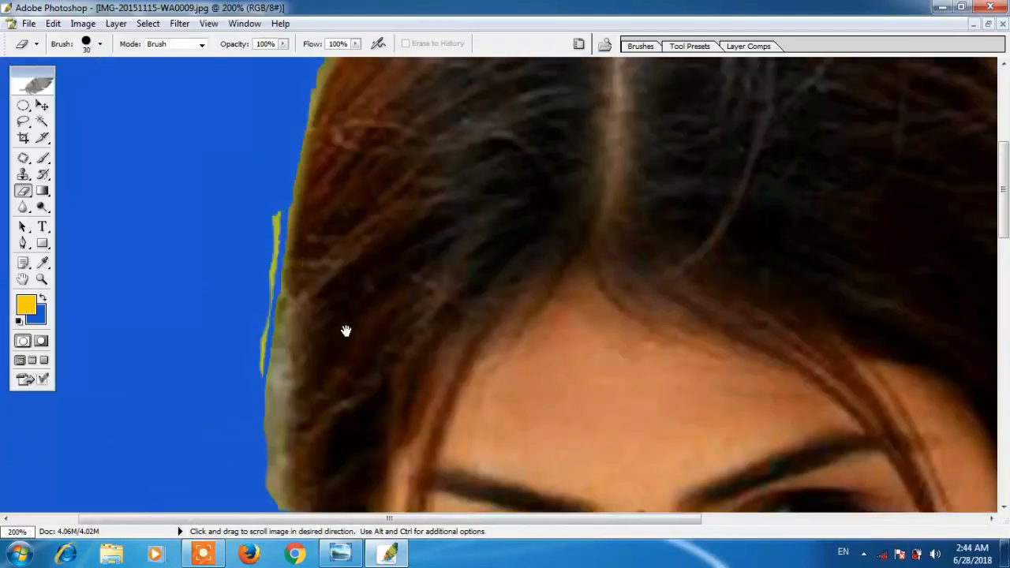
pyautogui.moveTo(262, 195); pyautogui.dragTo(244, 371)
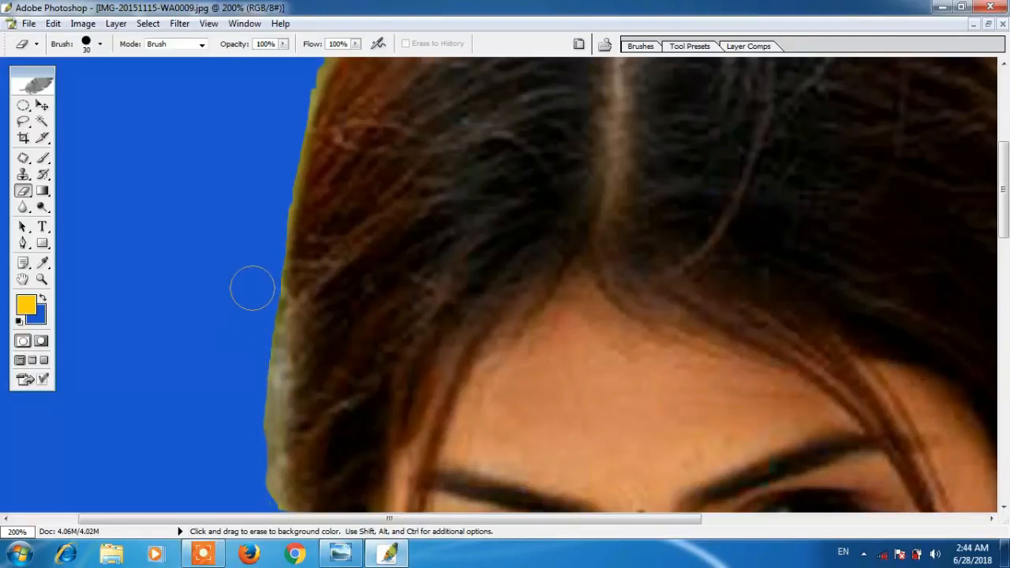
pyautogui.moveTo(254, 315); pyautogui.dragTo(260, 509)
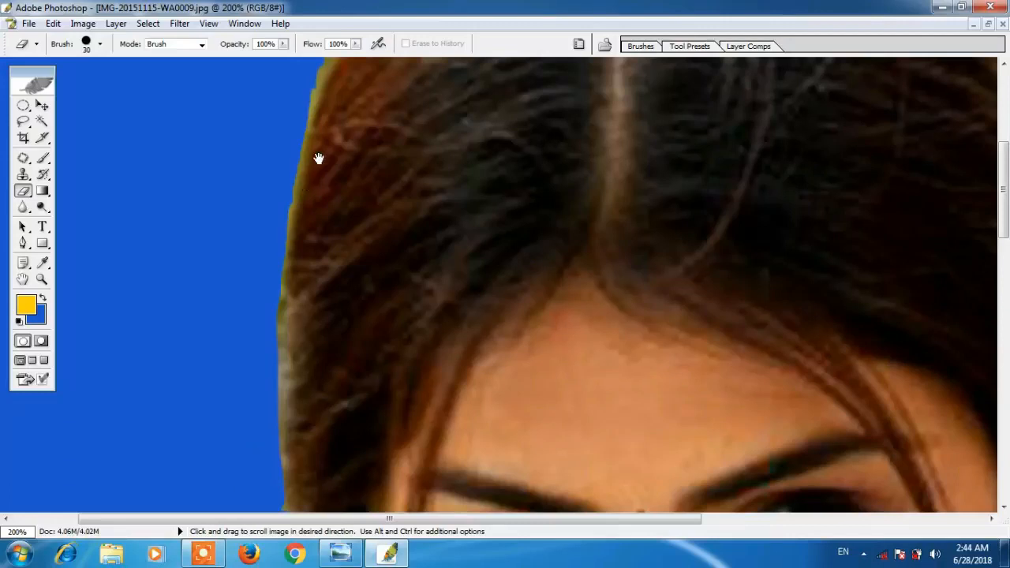
# - Erase the yellow fringe along the top of the hair and the lower left hair edge
pyautogui.moveTo(319, 159); pyautogui.dragTo(241, 377)
pyautogui.moveTo(405, 131); pyautogui.dragTo(339, 242)
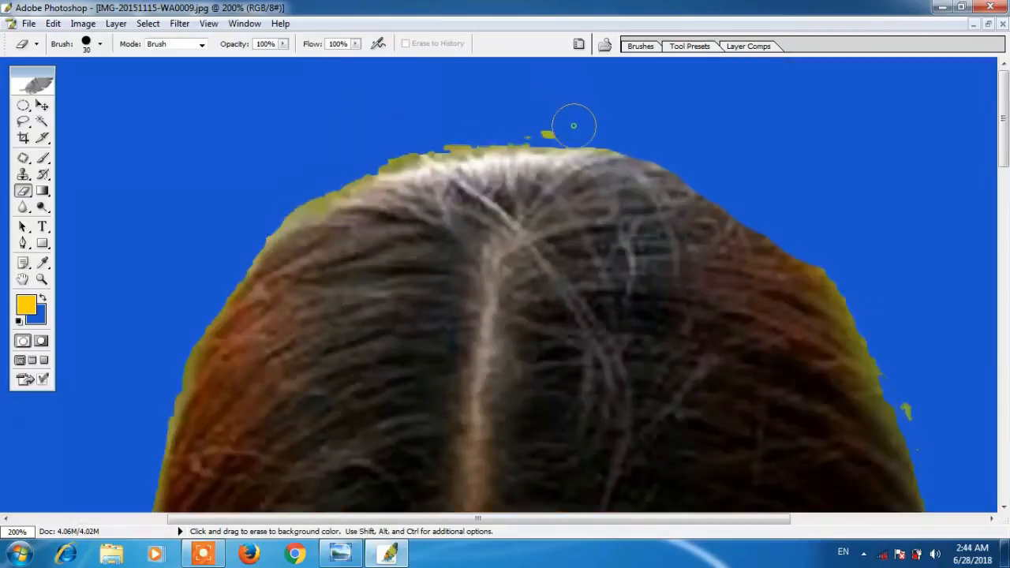
pyautogui.moveTo(503, 126)
pyautogui.mouseDown()
pyautogui.moveTo(417, 137)
pyautogui.moveTo(340, 169)
pyautogui.moveTo(258, 225)
pyautogui.moveTo(177, 366)
pyautogui.moveTo(150, 442)
pyautogui.mouseUp()
pyautogui.press('space')
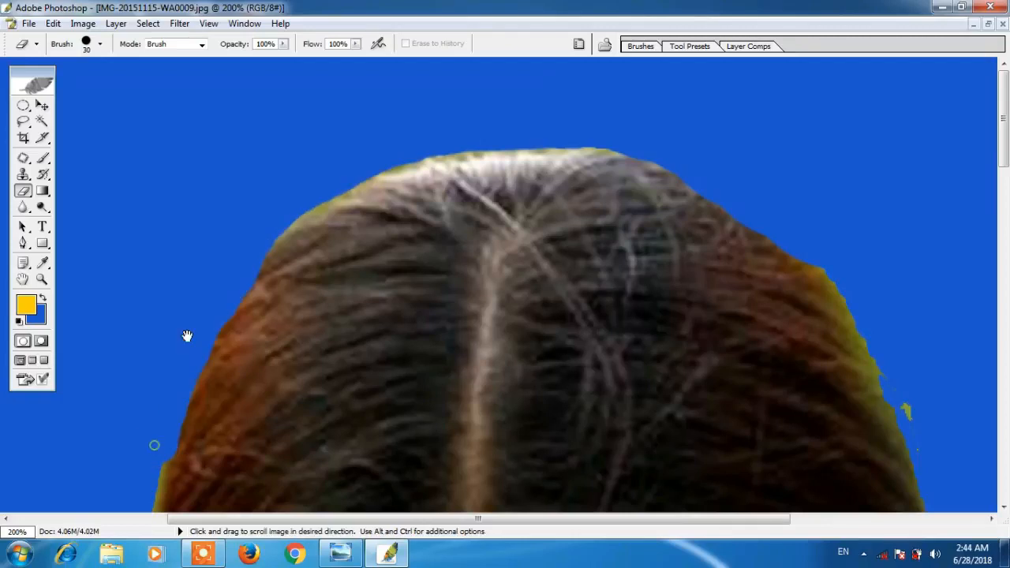
pyautogui.moveTo(187, 336); pyautogui.dragTo(219, 202)
pyautogui.press('space')
pyautogui.moveTo(181, 391)
pyautogui.mouseDown()
pyautogui.moveTo(183, 207)
pyautogui.moveTo(176, 350)
pyautogui.moveTo(192, 480)
pyautogui.mouseUp()
pyautogui.press('space')
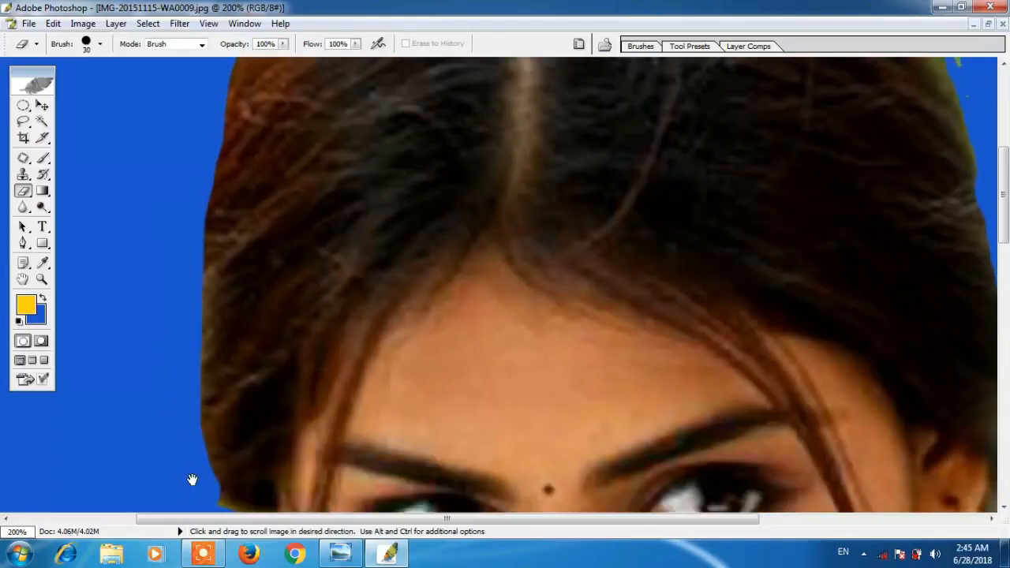
pyautogui.moveTo(164, 401); pyautogui.dragTo(137, 275)
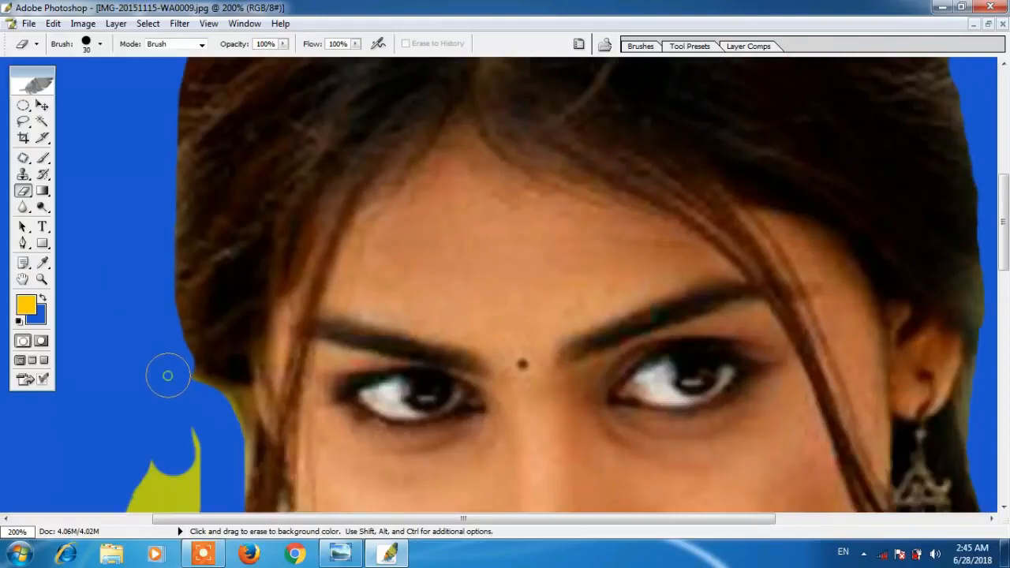
pyautogui.moveTo(167, 375)
pyautogui.mouseDown()
pyautogui.moveTo(203, 399)
pyautogui.moveTo(187, 455)
pyautogui.mouseUp()
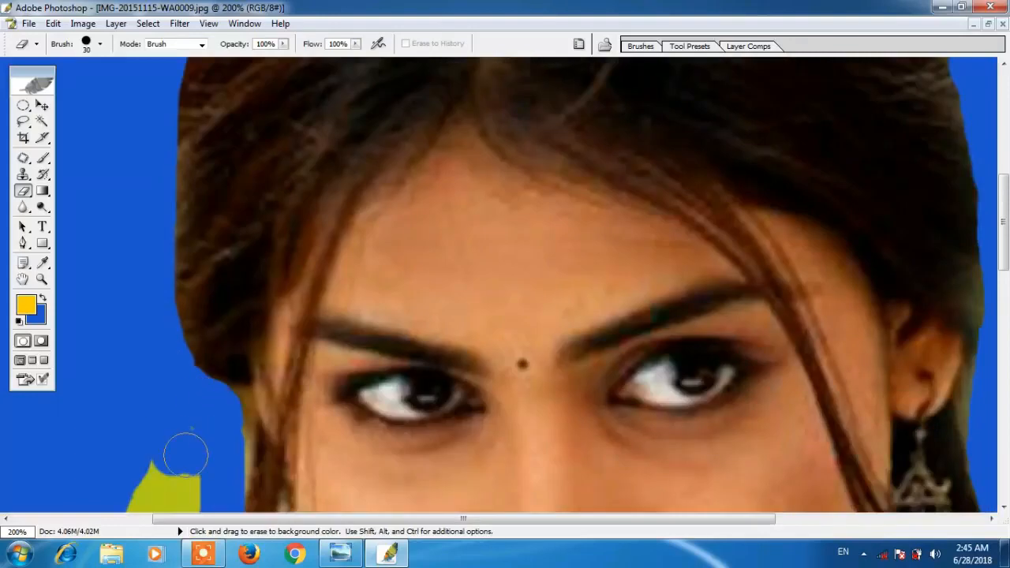
# - Clear the yellow spike and speck along the right hair edge
pyautogui.press('space')
pyautogui.moveTo(616, 245); pyautogui.dragTo(352, 356)
pyautogui.moveTo(597, 186); pyautogui.dragTo(477, 439)
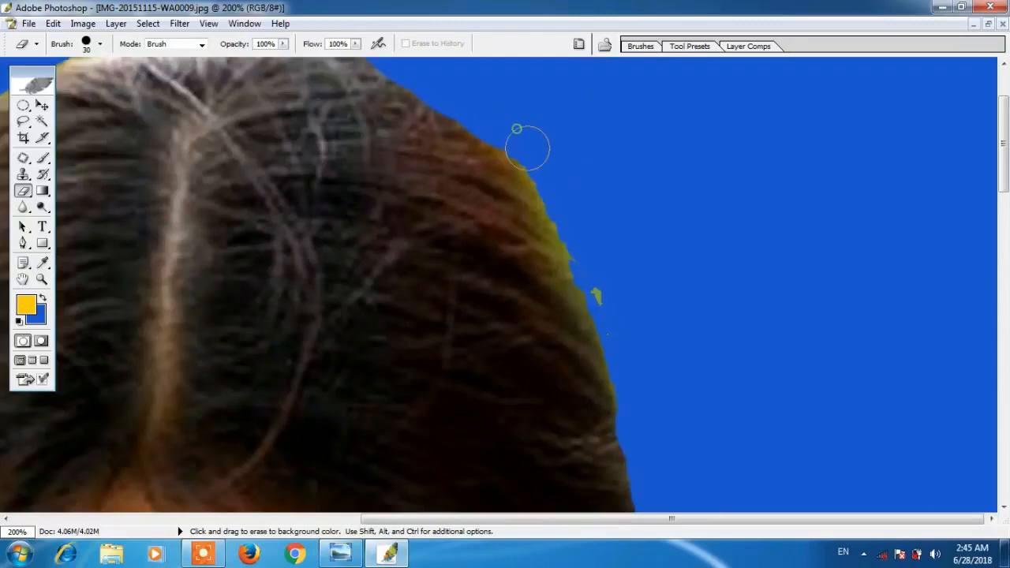
pyautogui.moveTo(527, 148)
pyautogui.mouseDown()
pyautogui.moveTo(571, 223)
pyautogui.moveTo(626, 394)
pyautogui.moveTo(568, 205)
pyautogui.mouseUp()
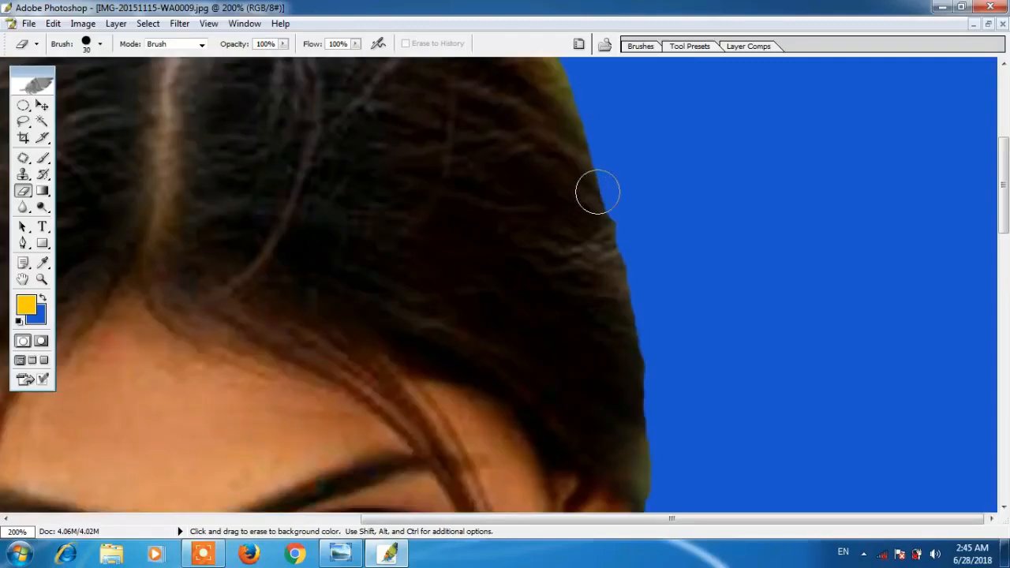
pyautogui.press('space')
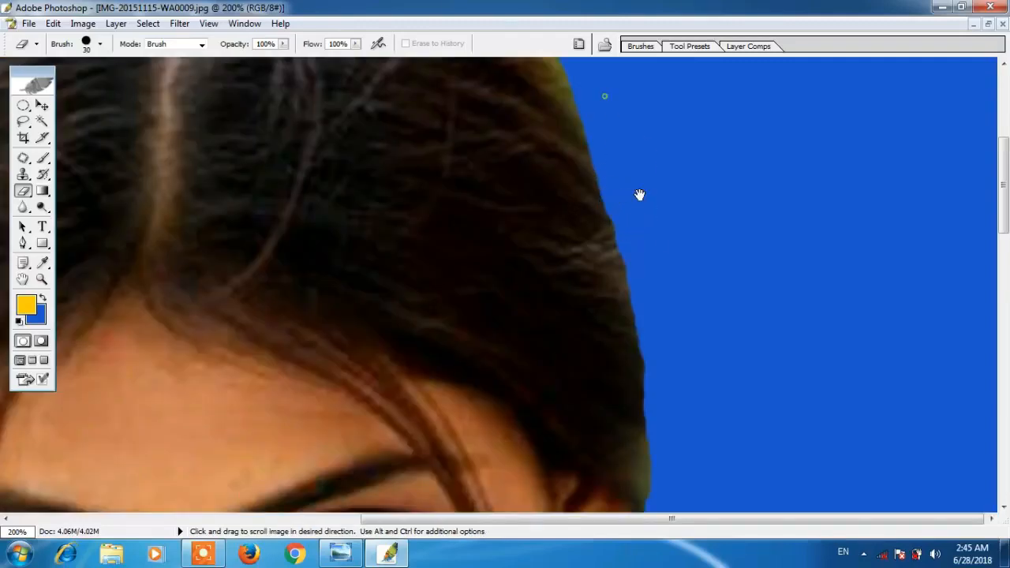
pyautogui.moveTo(639, 195); pyautogui.dragTo(734, 461)
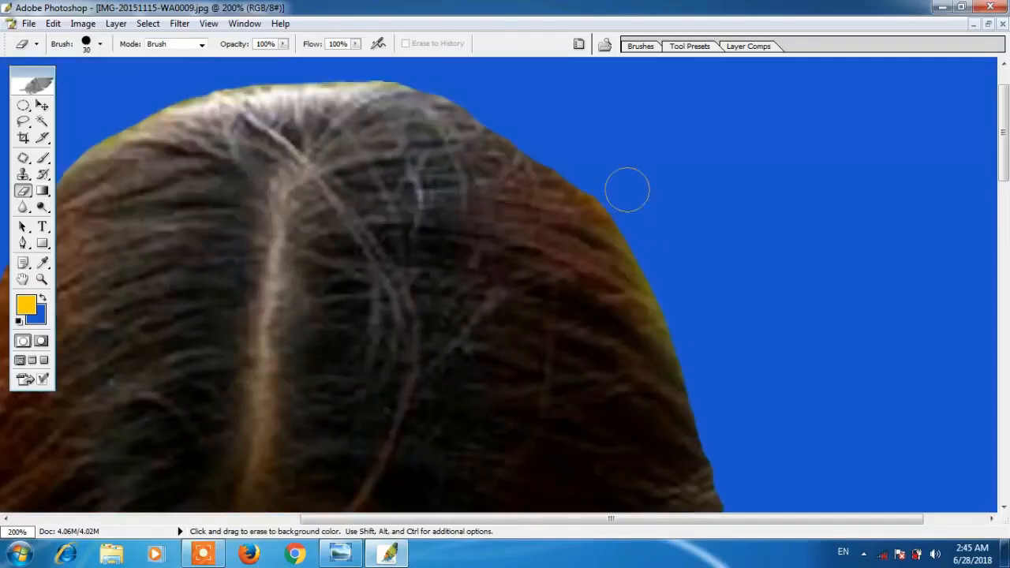
# - Zoom out and erase the yellow patch beside the face with a size-150 brush
pyautogui.hotkey('ctrl', '-')
pyautogui.hotkey('ctrl', '-')
pyautogui.hotkey('ctrl', '-')
pyautogui.hotkey('ctrl', '-')
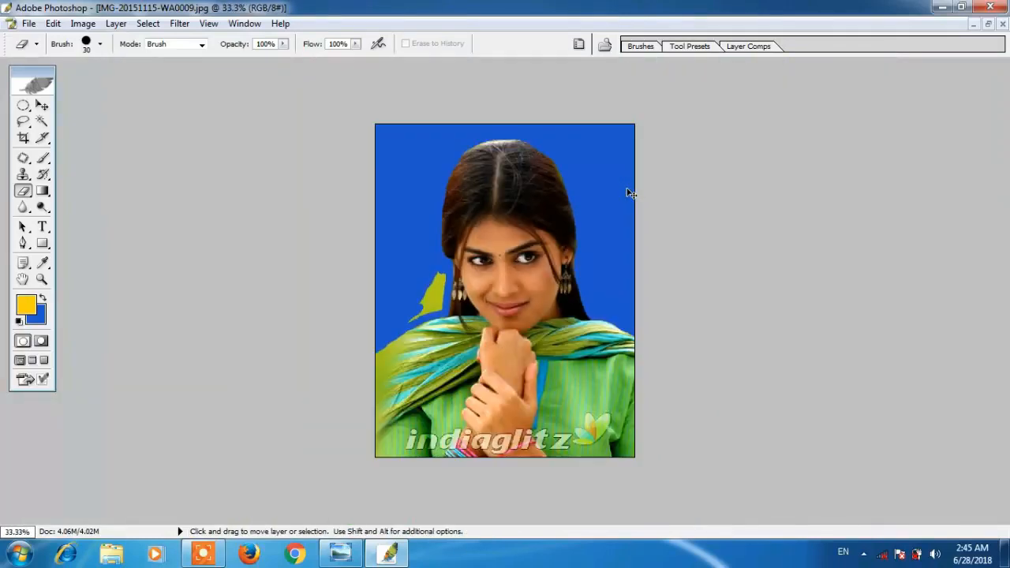
pyautogui.press(']')
pyautogui.press(']')
pyautogui.press(']')
pyautogui.press(']')
pyautogui.press(']')
pyautogui.press(']')
pyautogui.press(']')
pyautogui.moveTo(462, 296)
pyautogui.mouseDown()
pyautogui.moveTo(428, 279)
pyautogui.moveTo(406, 302)
pyautogui.mouseUp()
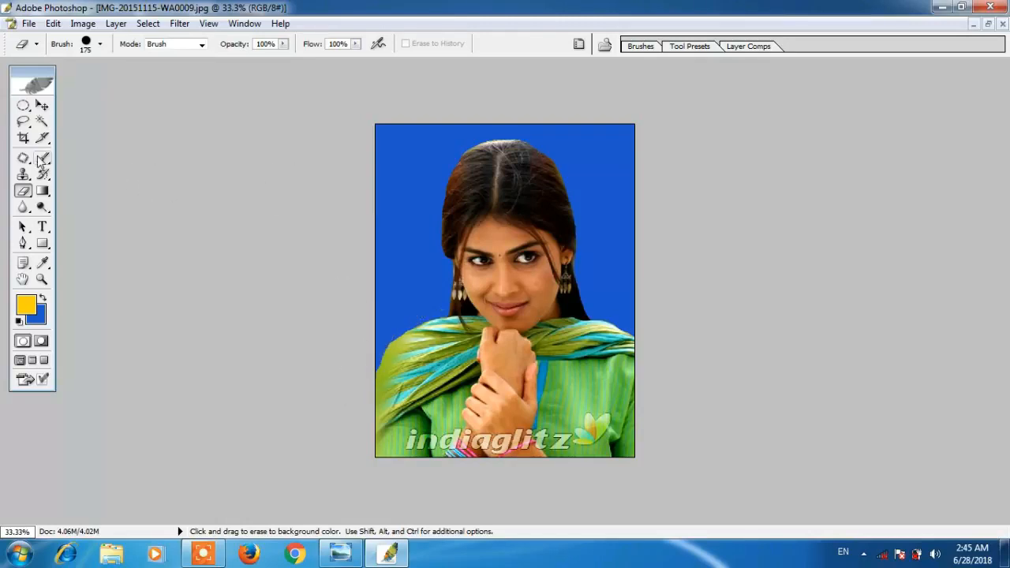
# - Darken the top of the hair with the Burn tool
pyautogui.click(43, 207)
pyautogui.rightClick(47, 211)
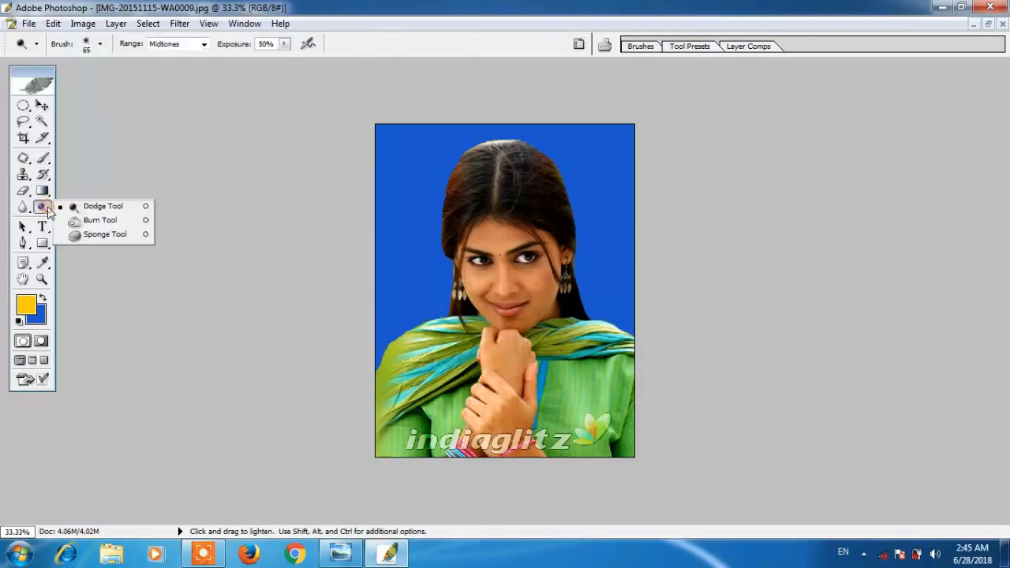
pyautogui.click(95, 220)
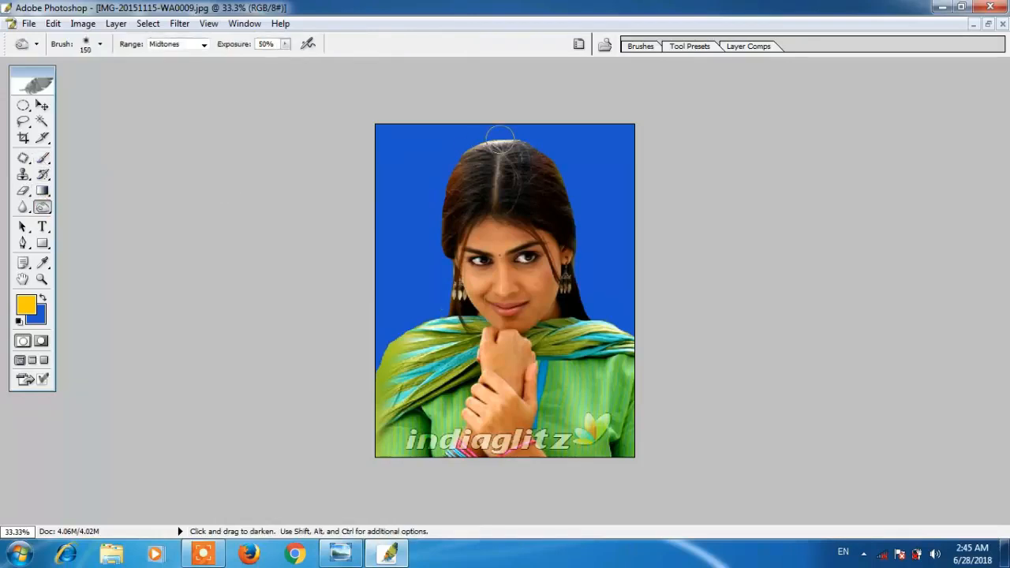
pyautogui.moveTo(508, 142)
pyautogui.mouseDown()
pyautogui.moveTo(532, 163)
pyautogui.moveTo(487, 168)
pyautogui.moveTo(451, 198)
pyautogui.moveTo(491, 165)
pyautogui.mouseUp()
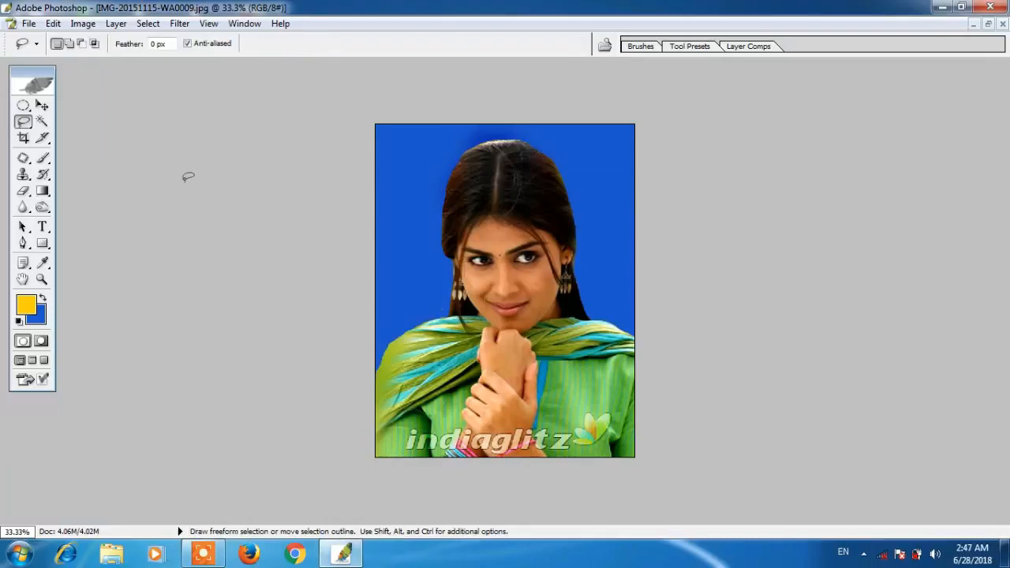
# - Brighten the photo with a Curves adjustment using a raised midpoint
pyautogui.hotkey('ctrl', 'm')
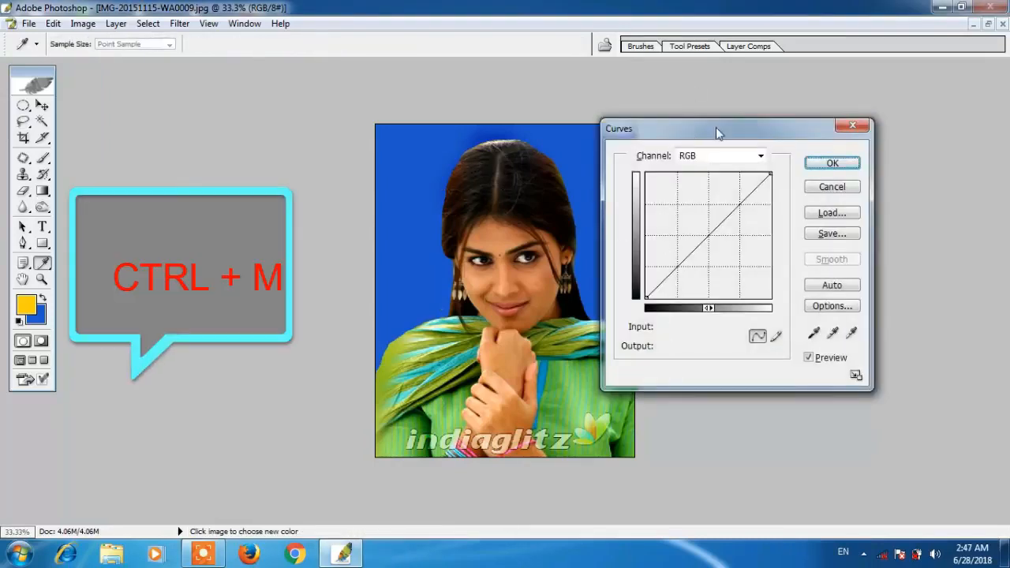
pyautogui.moveTo(691, 136); pyautogui.dragTo(754, 130)
pyautogui.moveTo(767, 233); pyautogui.dragTo(761, 215)
pyautogui.click(893, 157)
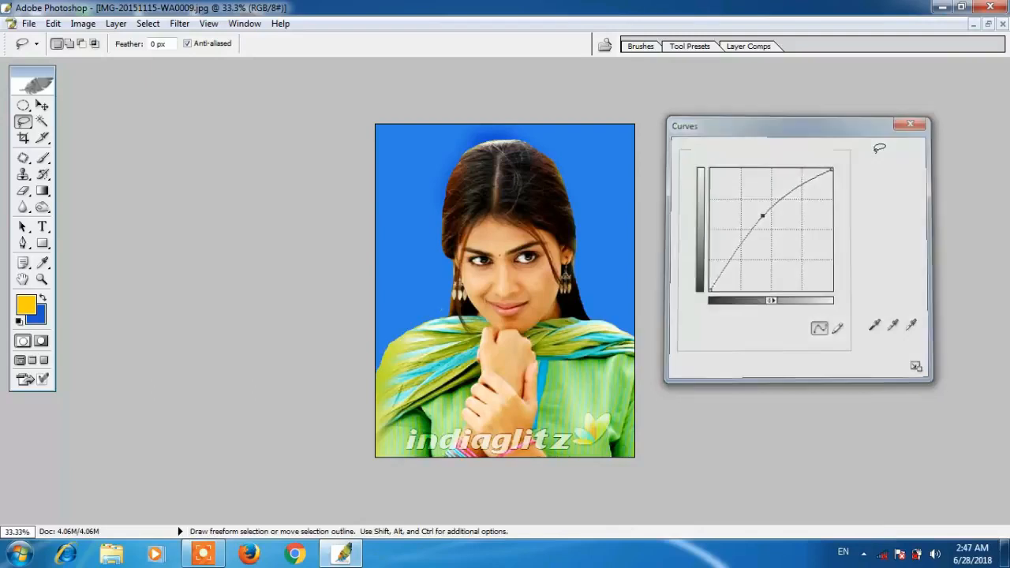
# - Apply Levels with the midtone value set to 0.85
pyautogui.hotkey('ctrl', 'l')
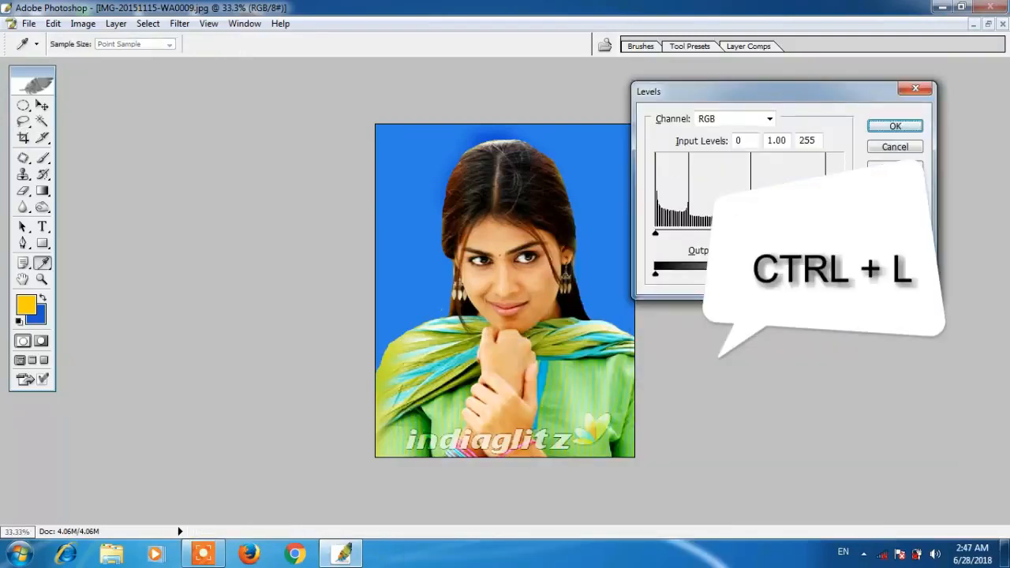
pyautogui.moveTo(747, 235); pyautogui.dragTo(760, 236)
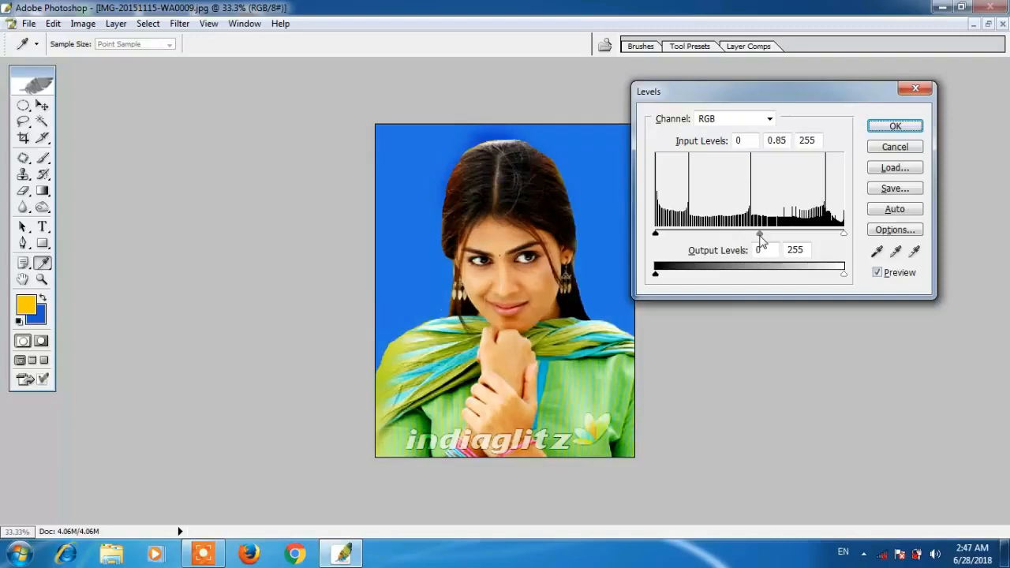
pyautogui.click(889, 127)
pyautogui.press('l')
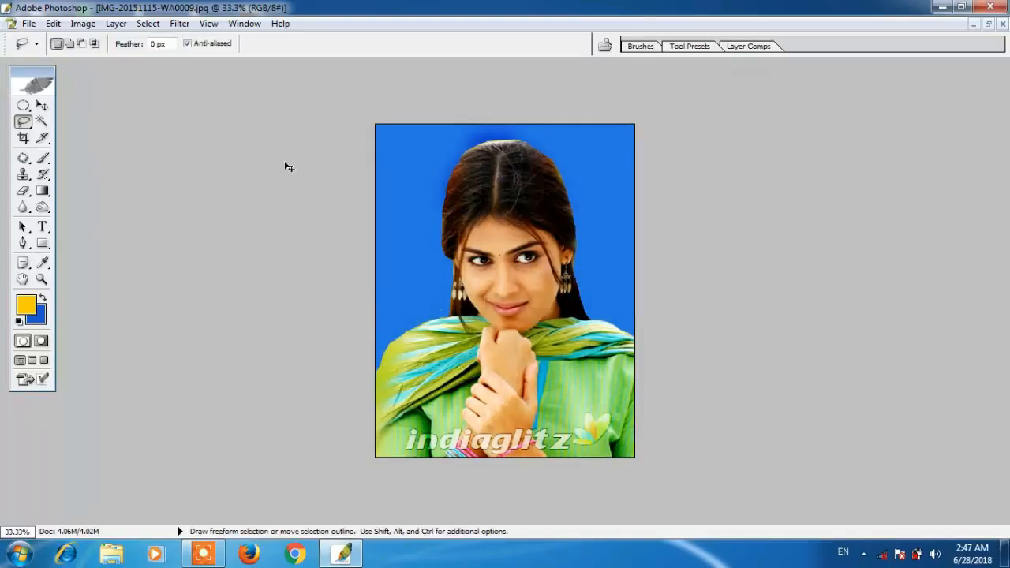
# - Try a cooler Color Balance on the midtones, then cancel it
pyautogui.hotkey('ctrl', 'b')
pyautogui.moveTo(534, 192); pyautogui.dragTo(815, 124)
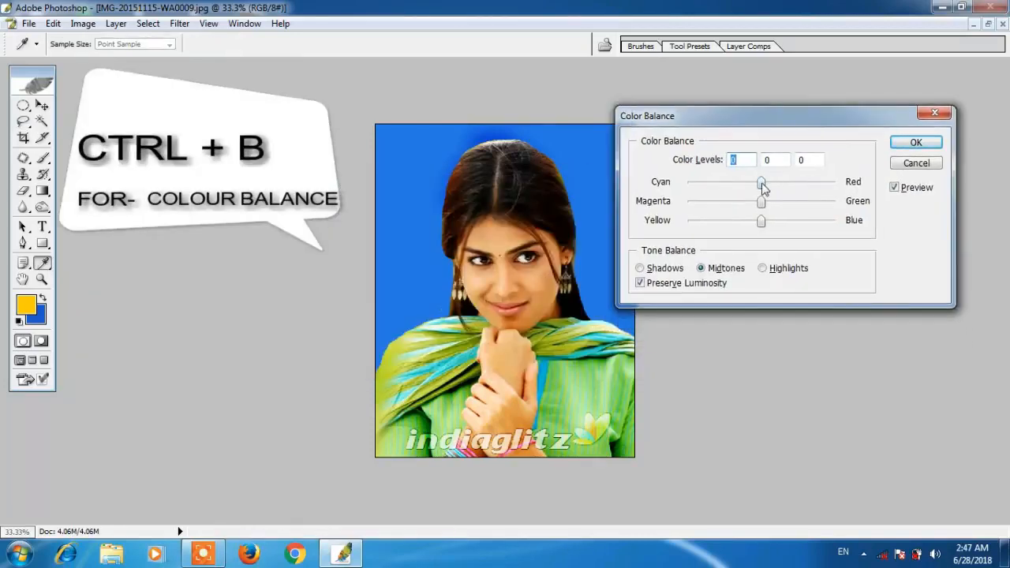
pyautogui.moveTo(763, 188); pyautogui.dragTo(698, 185)
pyautogui.moveTo(762, 202); pyautogui.dragTo(819, 202)
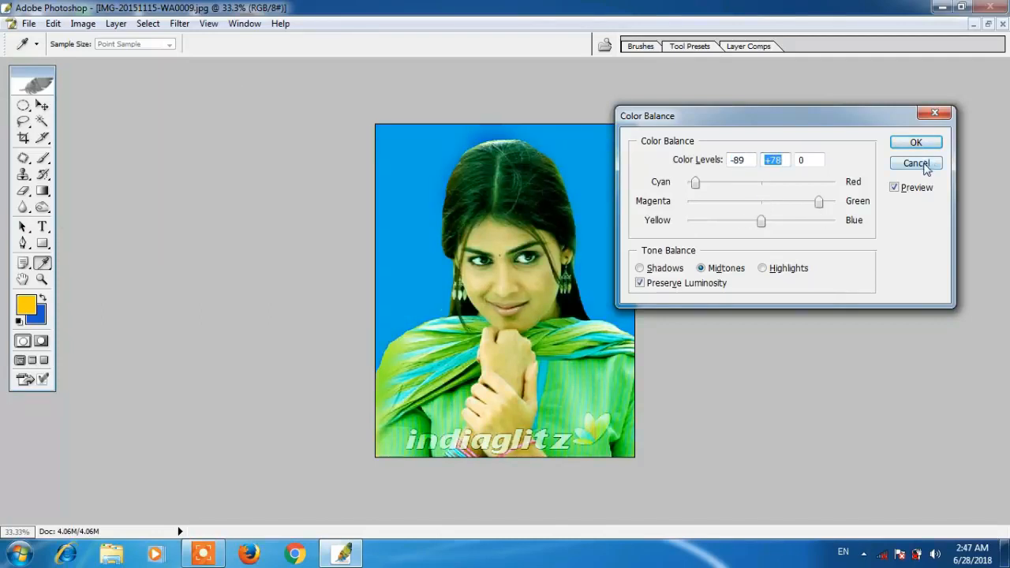
pyautogui.click(924, 164)
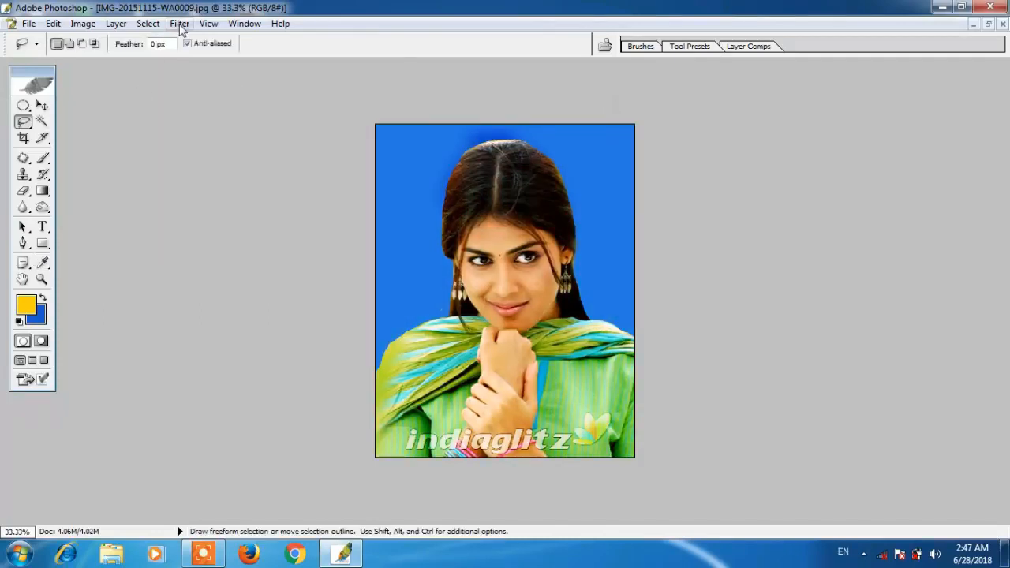
# - Apply the Noise > JPEG Clean Up filter at Smoothness 15
pyautogui.click(179, 25)
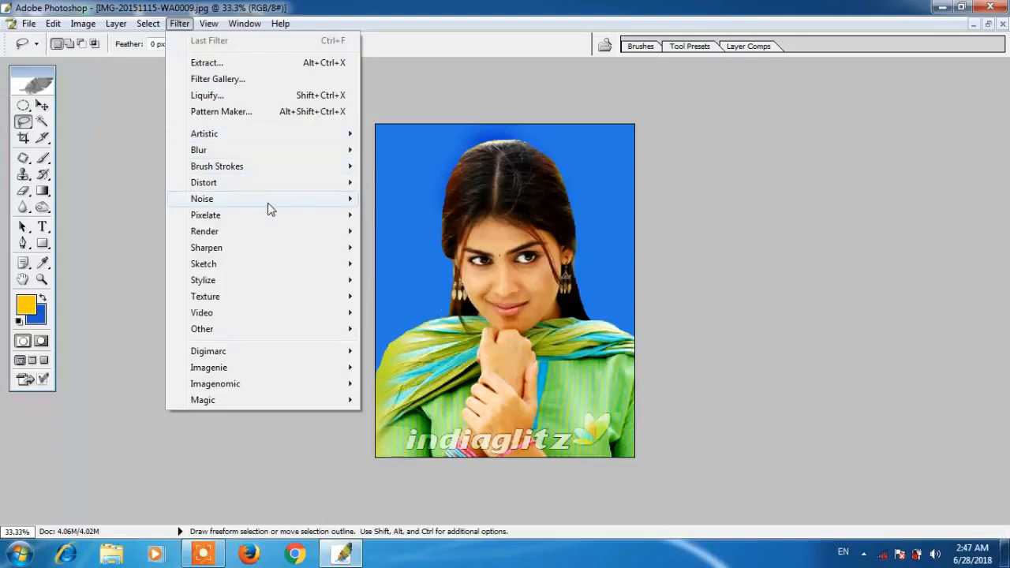
pyautogui.moveTo(336, 202)
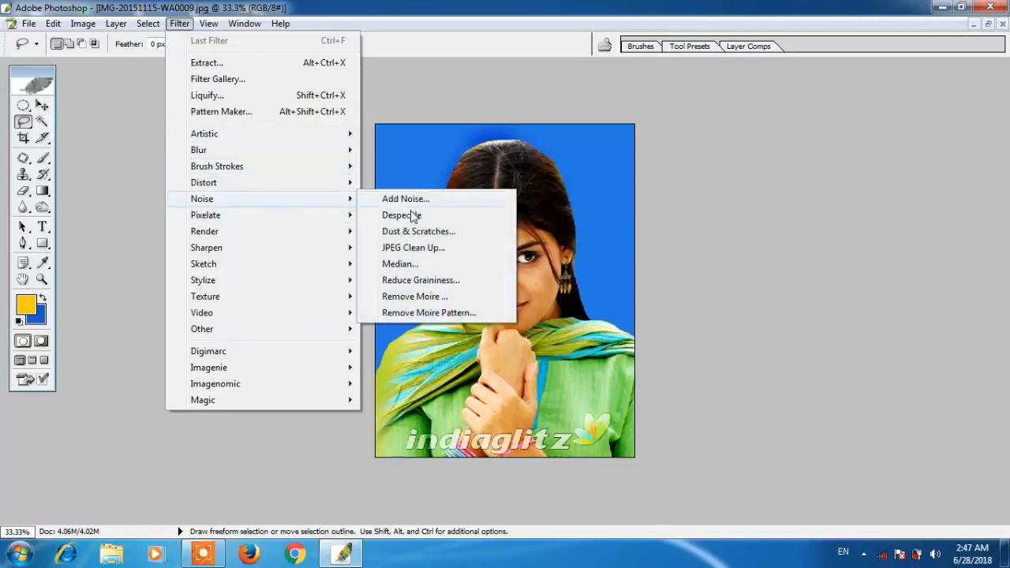
pyautogui.click(419, 248)
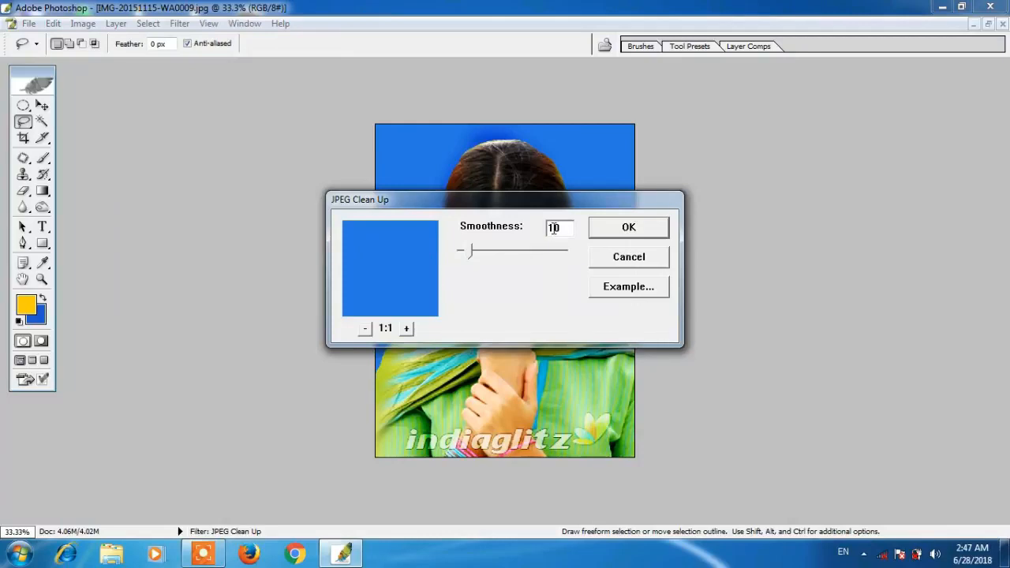
pyautogui.moveTo(548, 209); pyautogui.dragTo(880, 83)
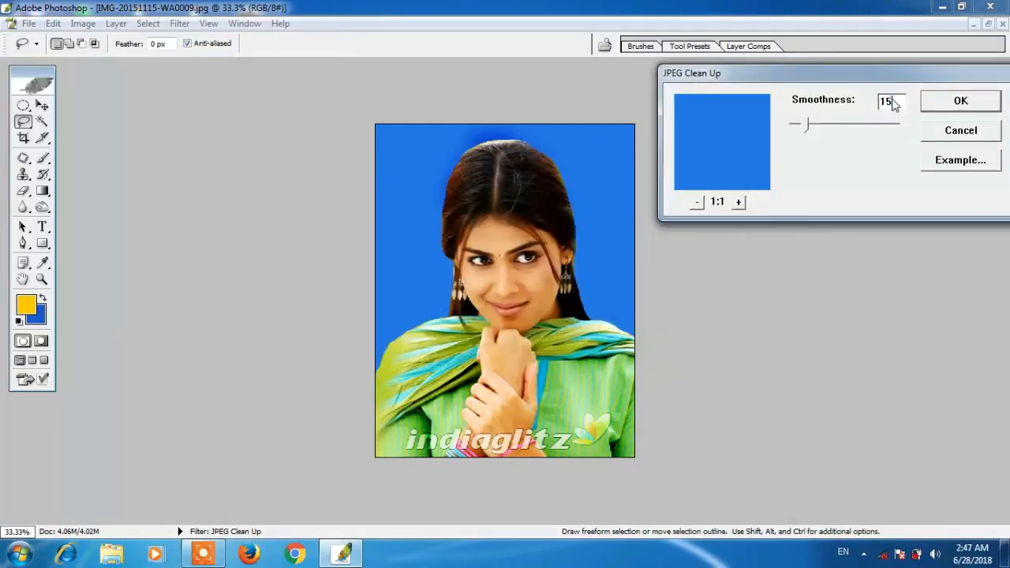
pyautogui.click(946, 102)
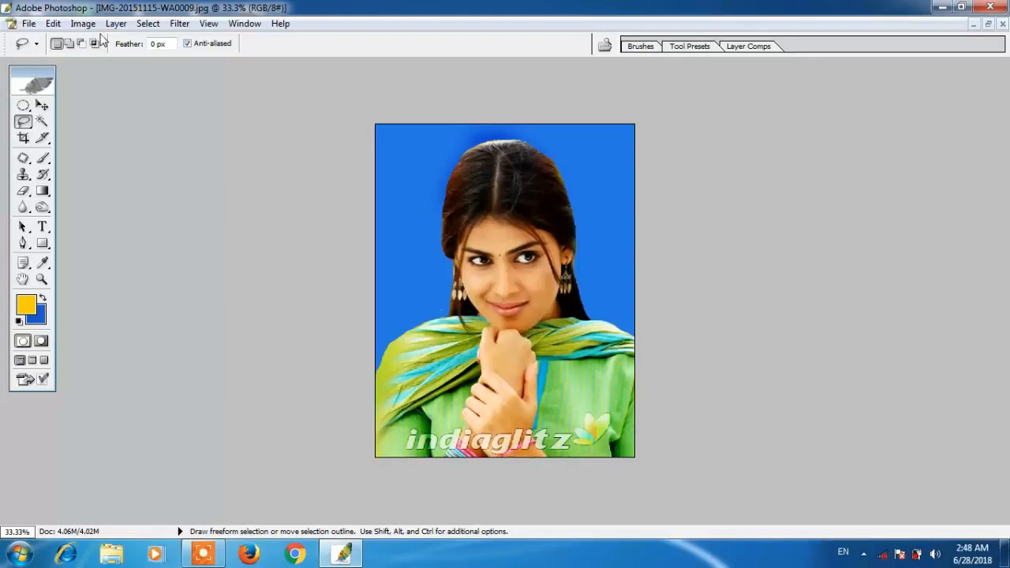
# - Magic Wand-select the blue background around the woman, including the patch above her hair
pyautogui.click(42, 121)
pyautogui.click(413, 194)
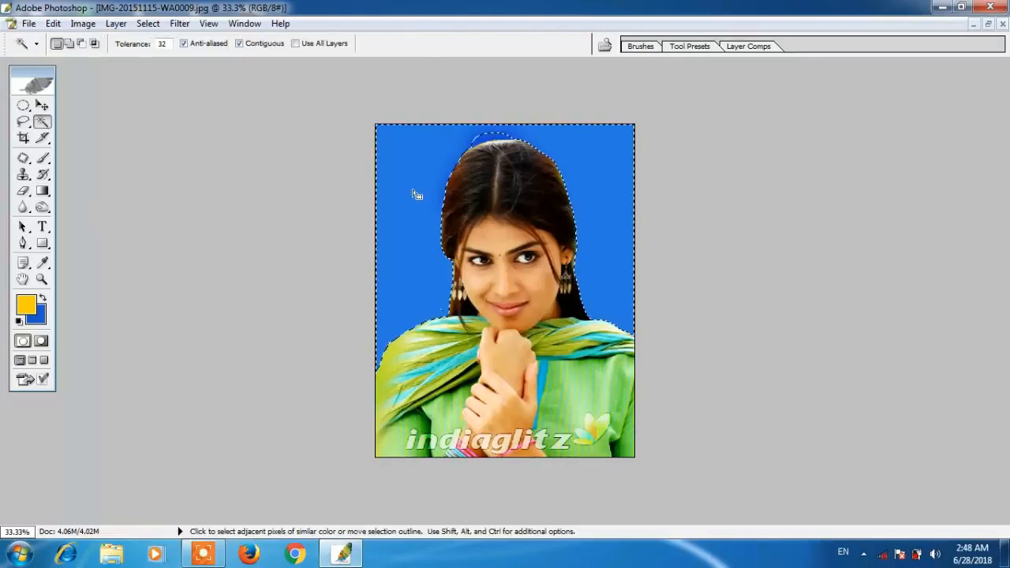
pyautogui.keyDown('shift'); pyautogui.click(489, 138); pyautogui.keyUp('shift')
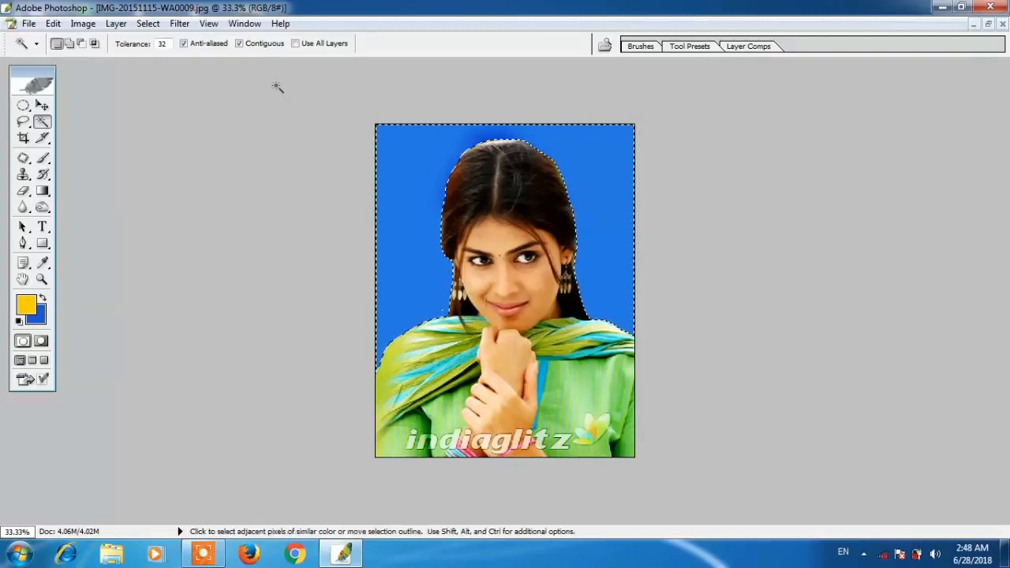
# - In Render > Lighting Effects, switch the light type to Omni and nudge it upward
pyautogui.click(179, 23)
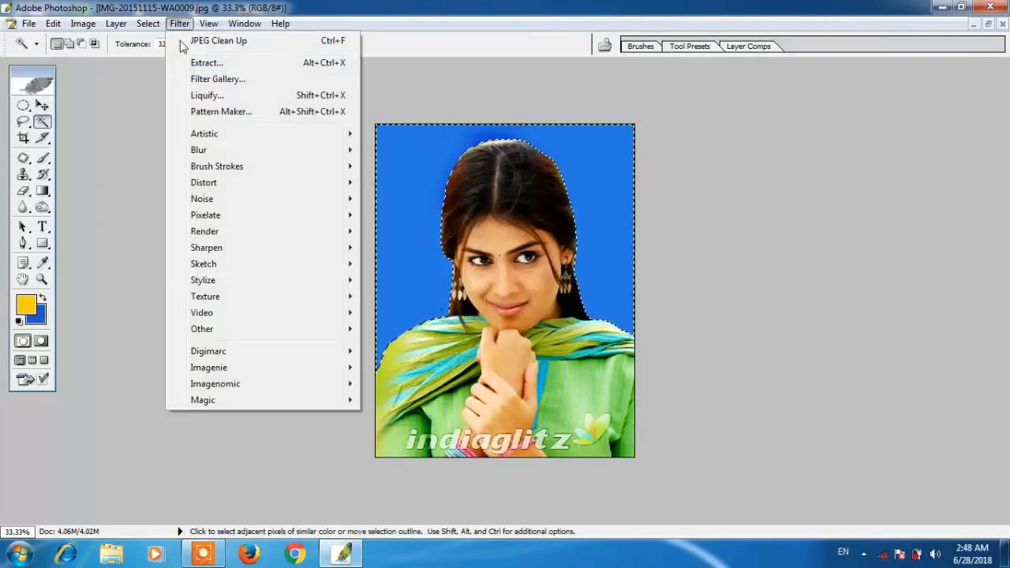
pyautogui.moveTo(263, 238)
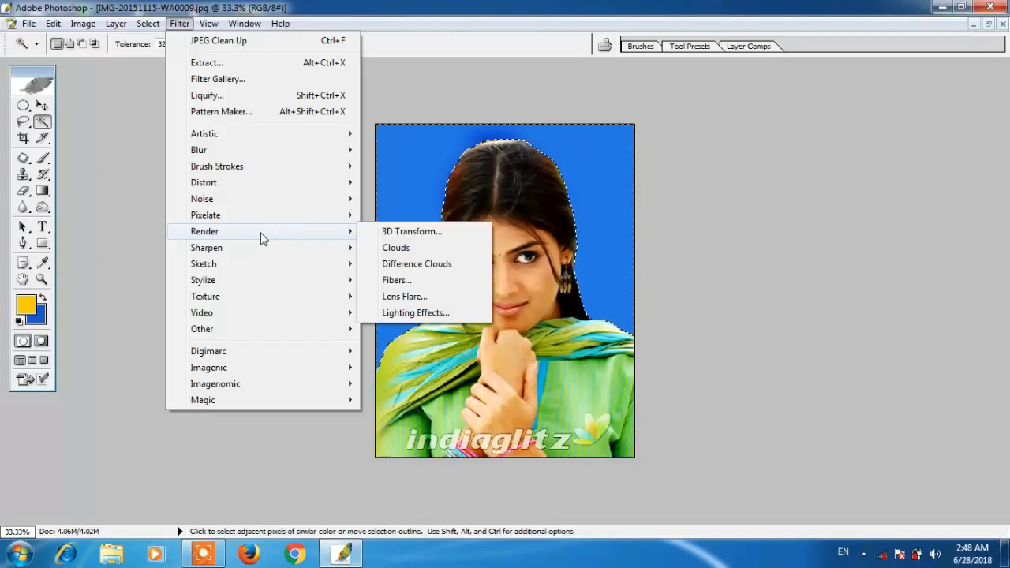
pyautogui.click(401, 313)
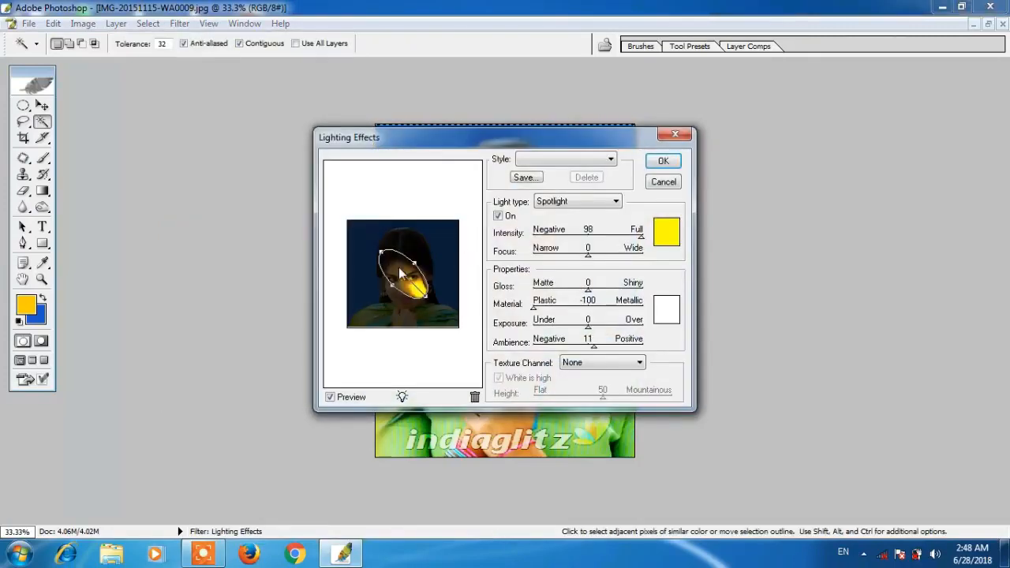
pyautogui.click(545, 204)
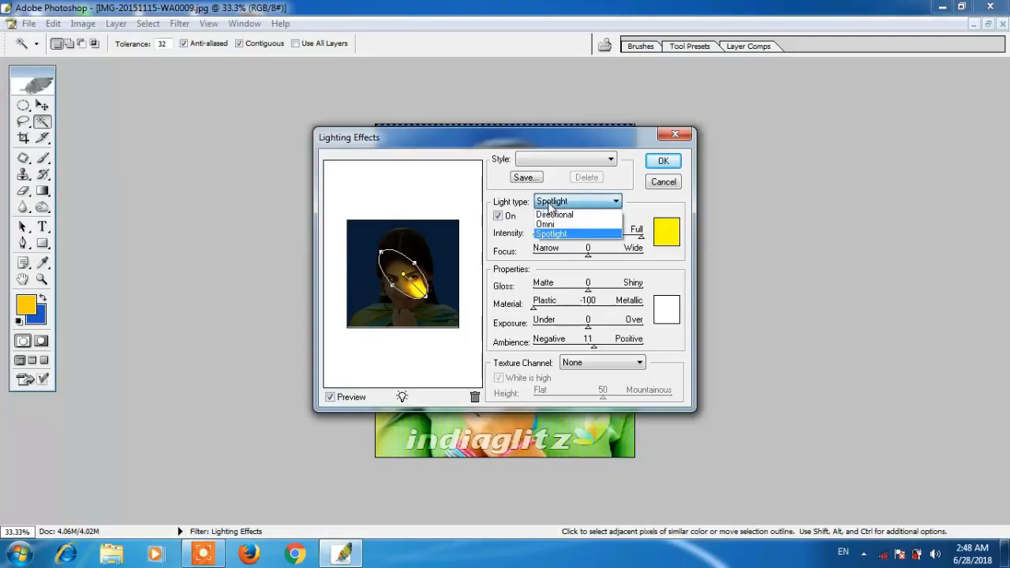
pyautogui.click(561, 226)
pyautogui.moveTo(404, 275); pyautogui.dragTo(402, 269)
# - Give the Omni light a pale yellow colour, apply the effect, and deselect
pyautogui.click(666, 231)
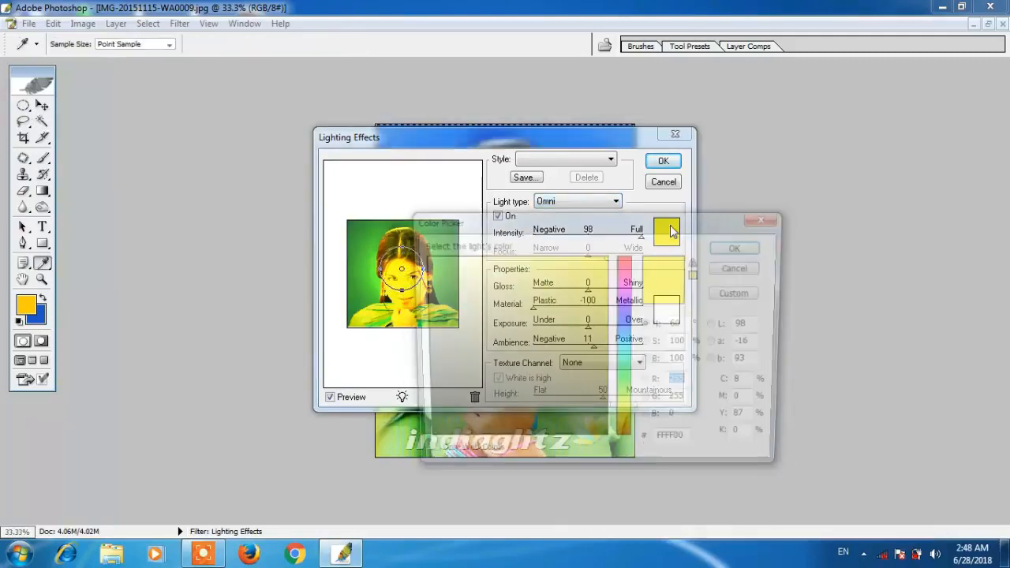
pyautogui.moveTo(624, 323); pyautogui.dragTo(629, 419)
pyautogui.click(539, 259)
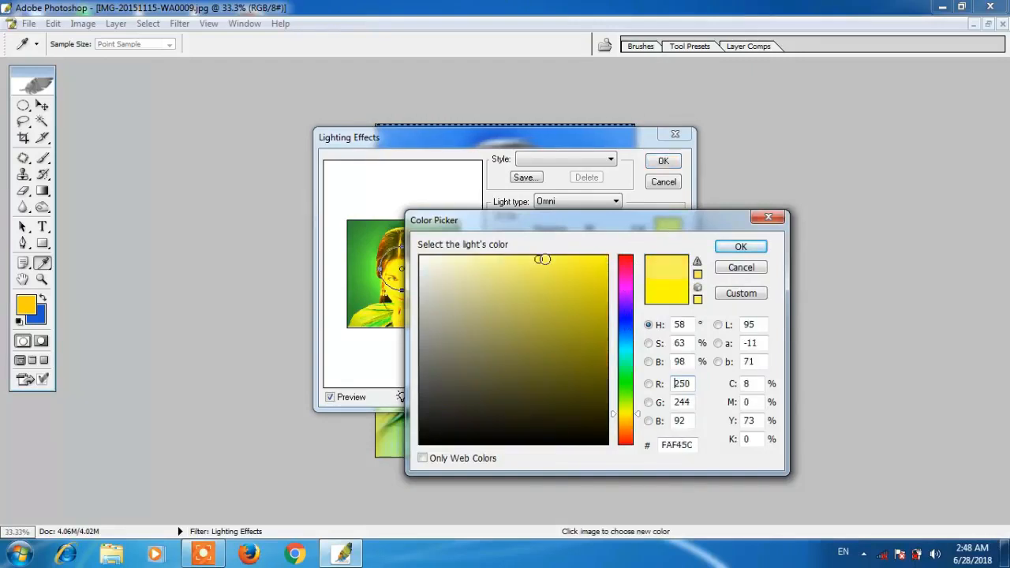
pyautogui.click(733, 248)
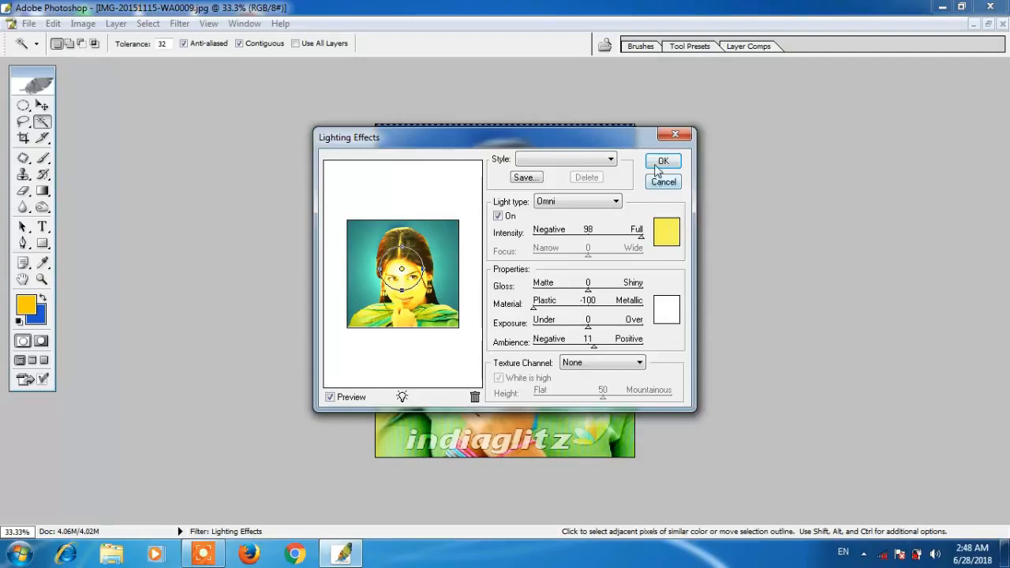
pyautogui.click(663, 161)
pyautogui.hotkey('ctrl', 'd')
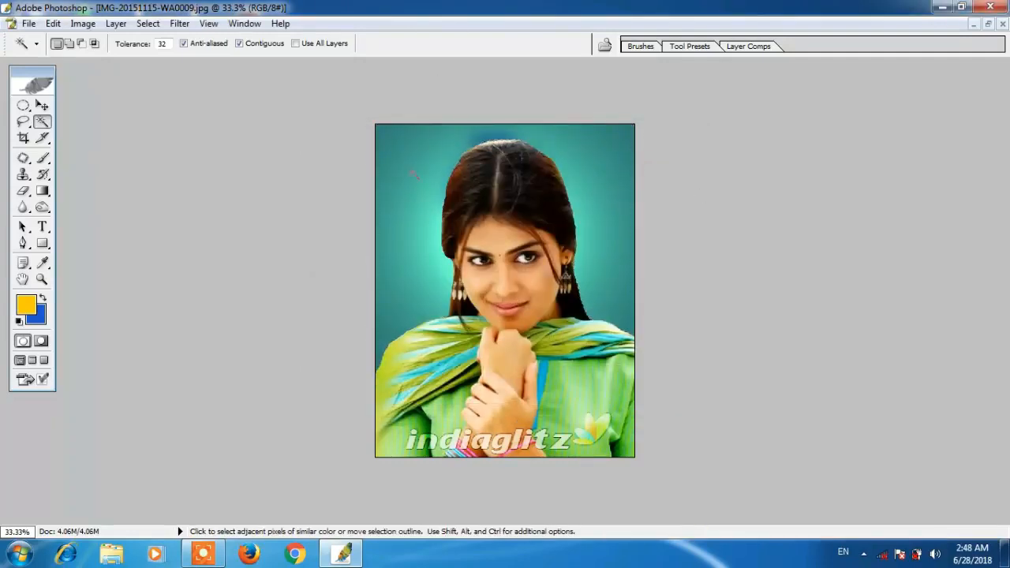
# - Restore the background selection and refill it with the blue background colour
pyautogui.hotkey('ctrl', 'z')
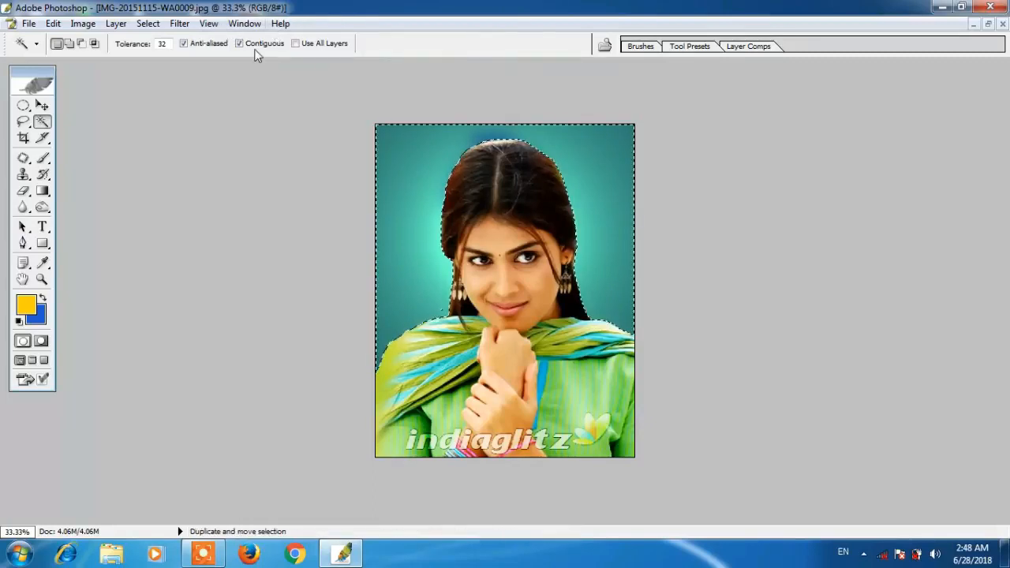
pyautogui.hotkey('ctrl', 'BackSpace')
pyautogui.click(180, 24)
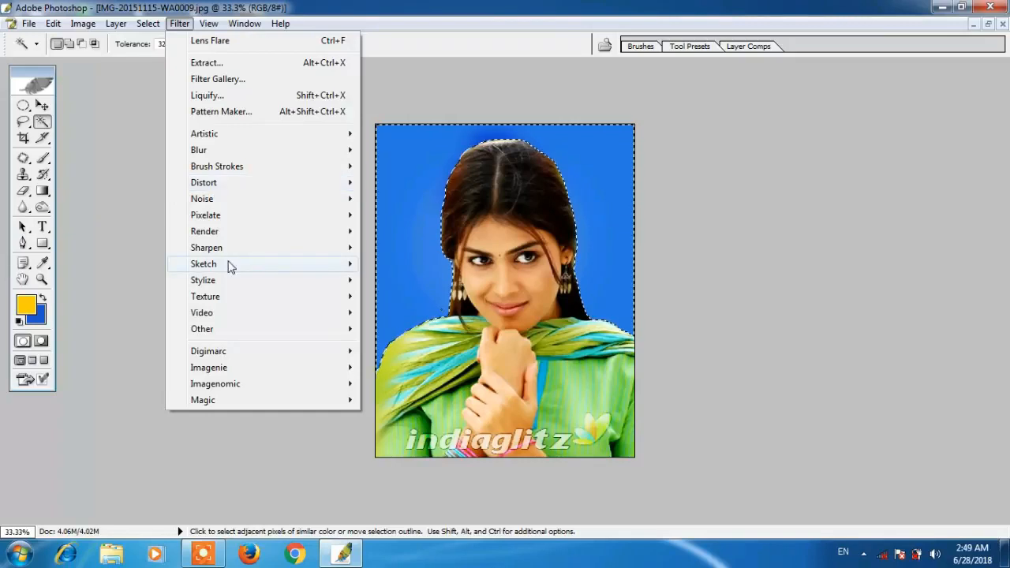
pyautogui.moveTo(218, 202)
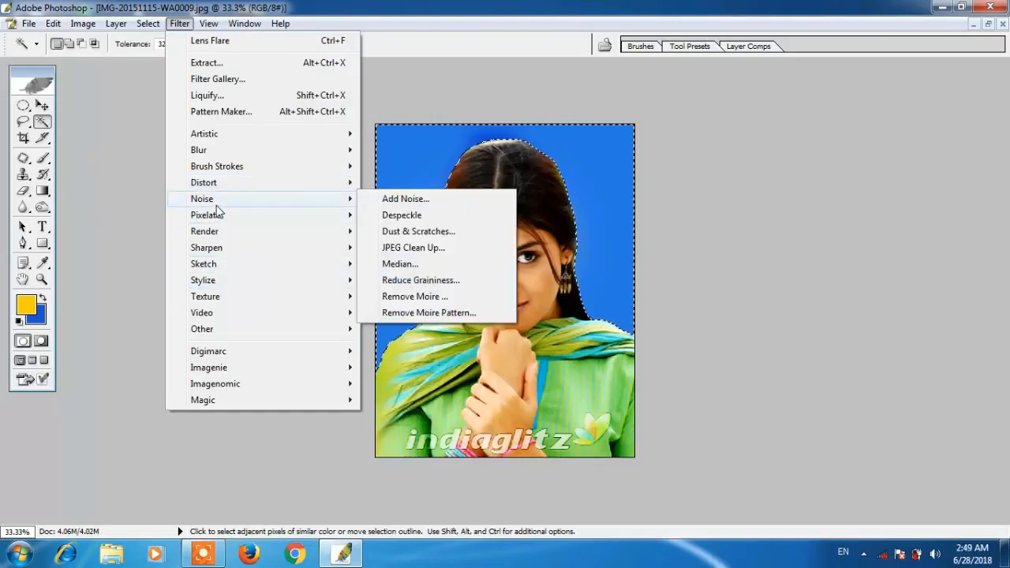
pyautogui.click(408, 248)
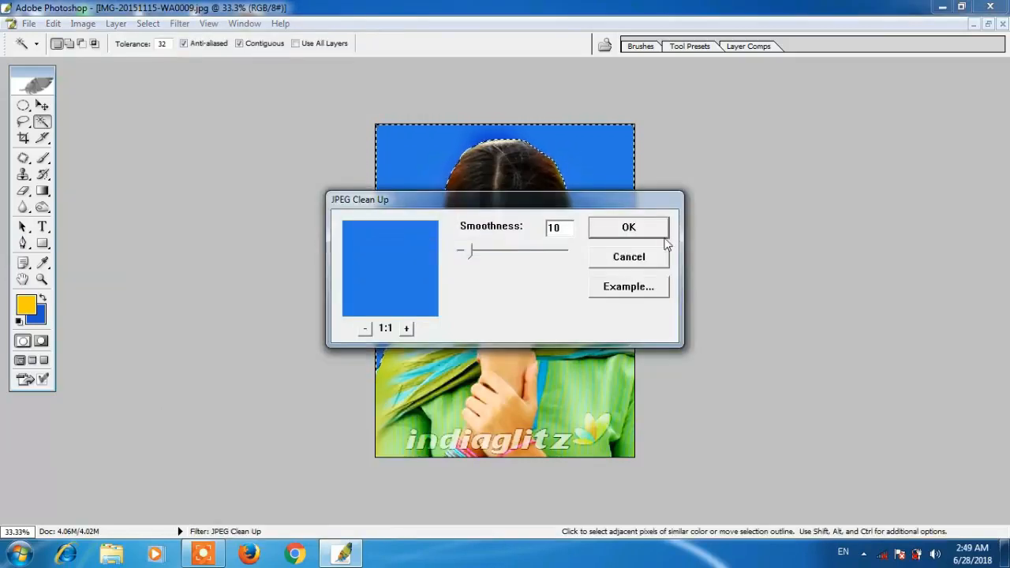
pyautogui.click(629, 258)
# - Apply Lighting Effects with an enlarged pale-yellow Spotlight centred over the head
pyautogui.click(180, 24)
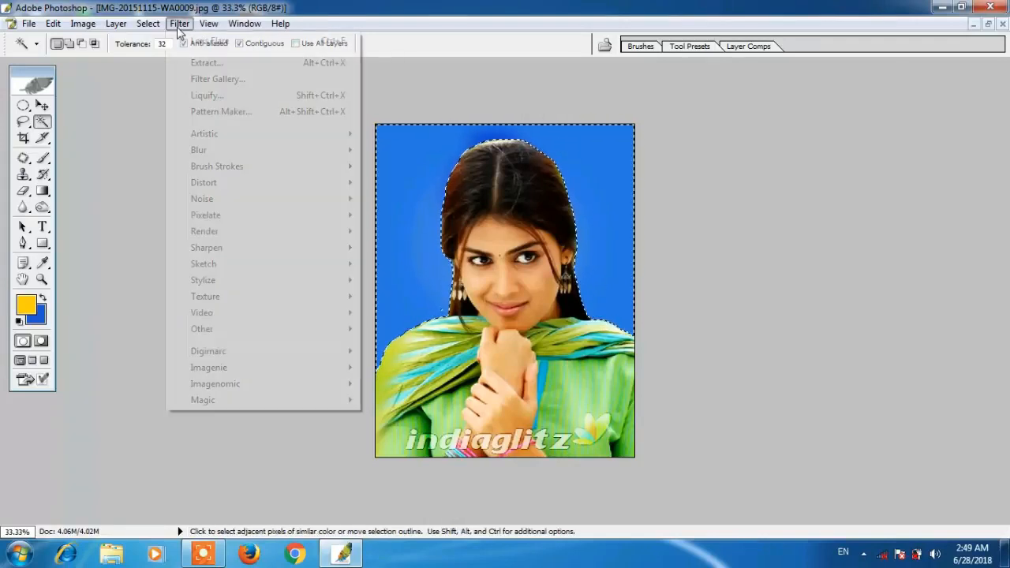
pyautogui.moveTo(236, 232)
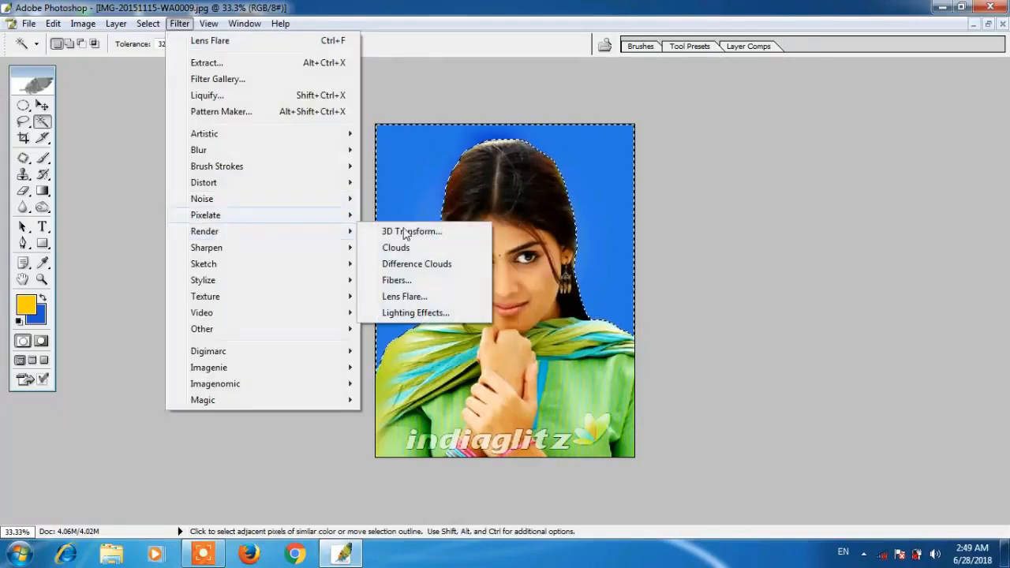
pyautogui.click(386, 314)
pyautogui.click(574, 202)
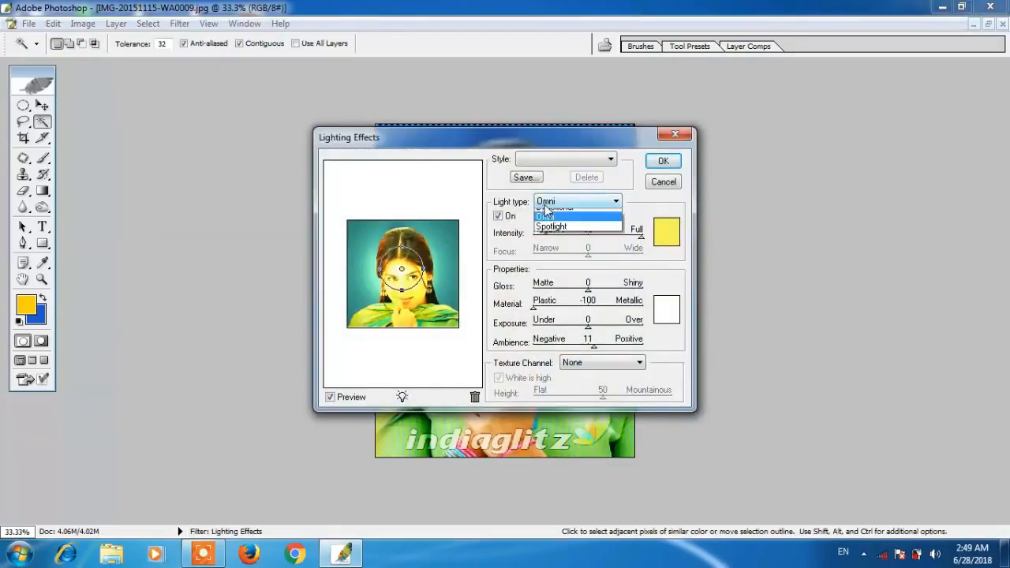
pyautogui.click(550, 233)
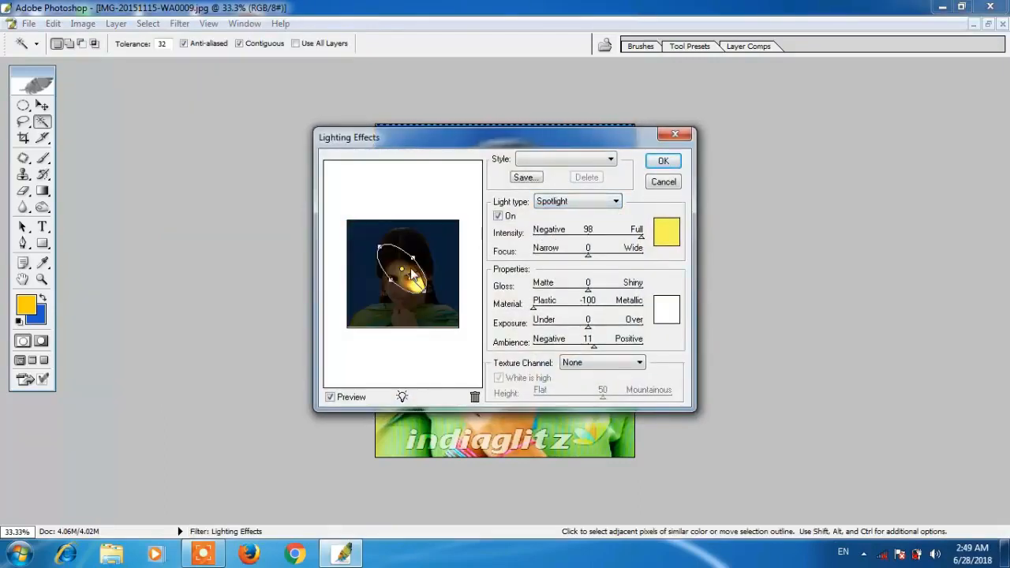
pyautogui.moveTo(412, 263)
pyautogui.mouseDown()
pyautogui.moveTo(429, 248)
pyautogui.moveTo(407, 270)
pyautogui.mouseUp()
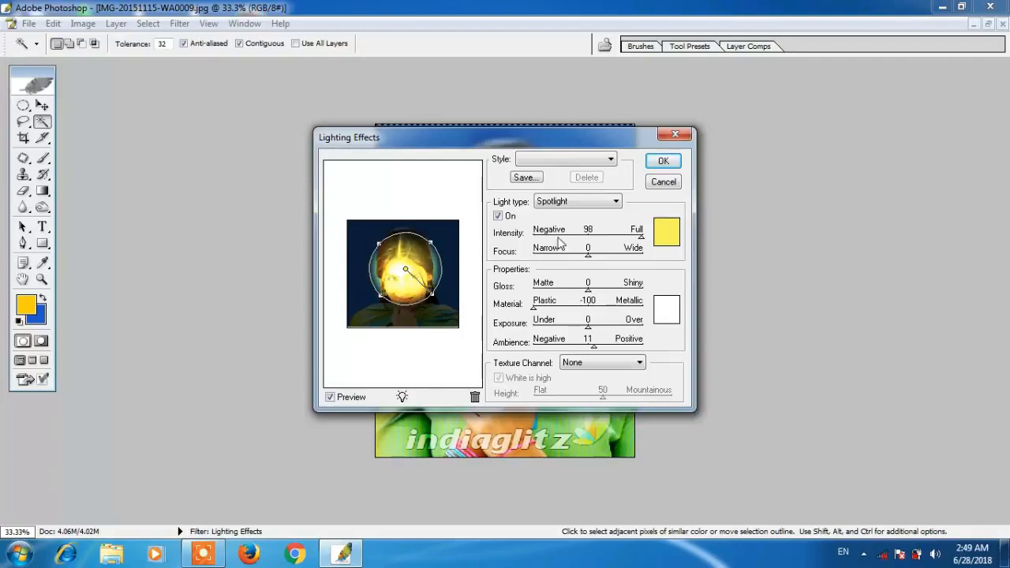
pyautogui.click(665, 231)
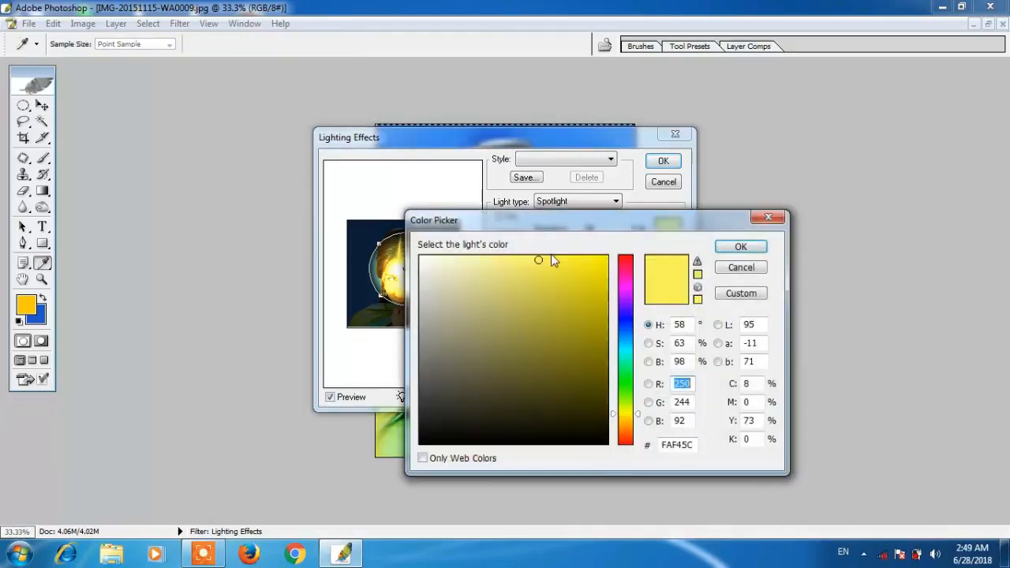
pyautogui.click(462, 264)
pyautogui.click(746, 247)
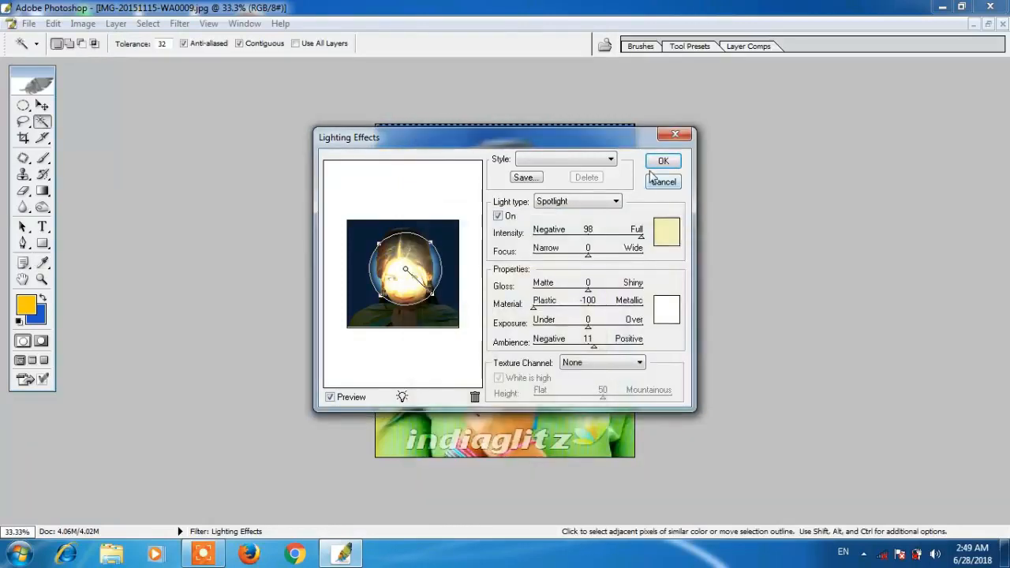
pyautogui.click(663, 161)
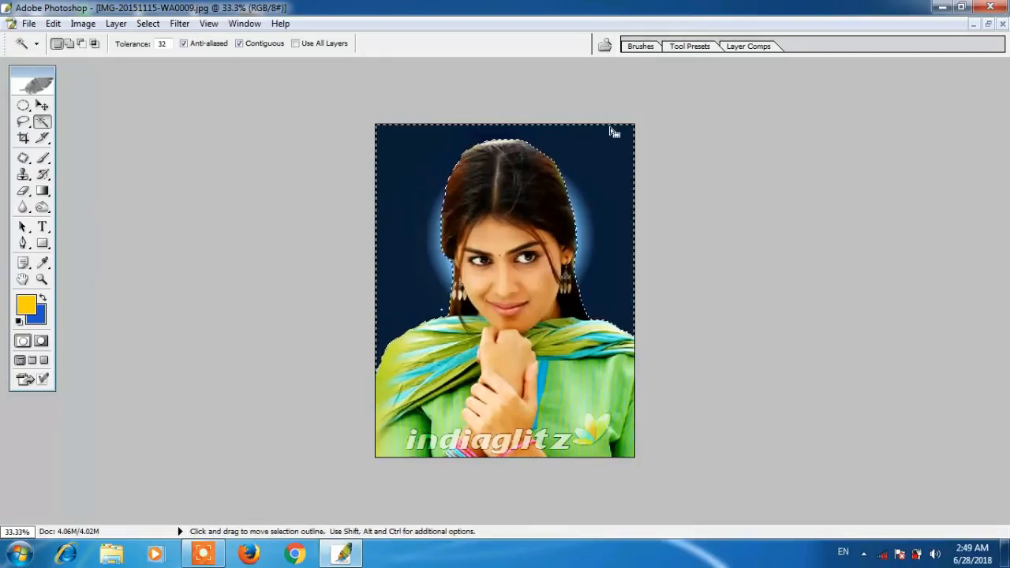
# - Undo the spotlight, refill the background solid blue, relight it magenta, then reselect the background
pyautogui.hotkey('ctrl', 'z')
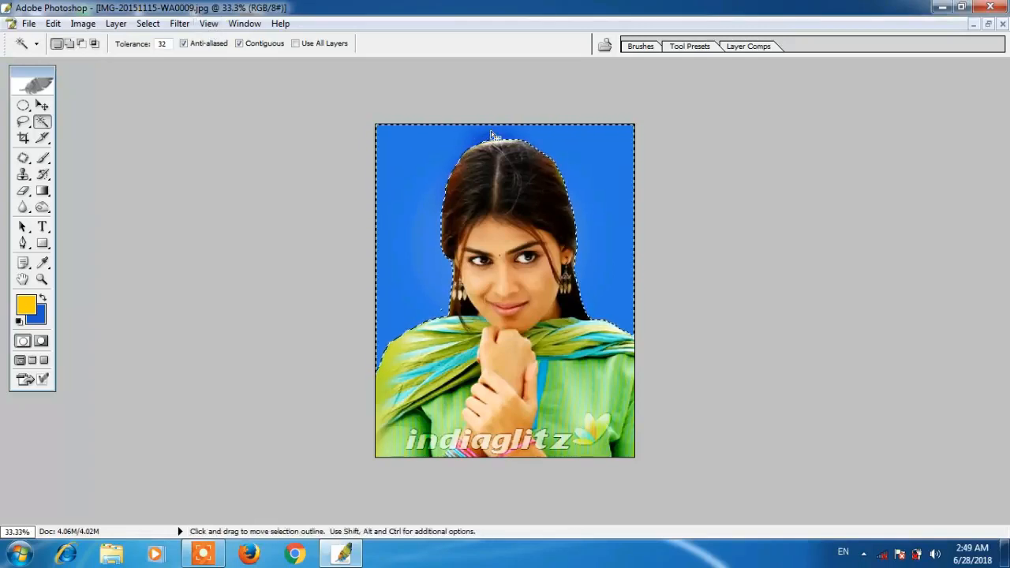
pyautogui.press('Delete')
pyautogui.click(180, 23)
pyautogui.moveTo(243, 232)
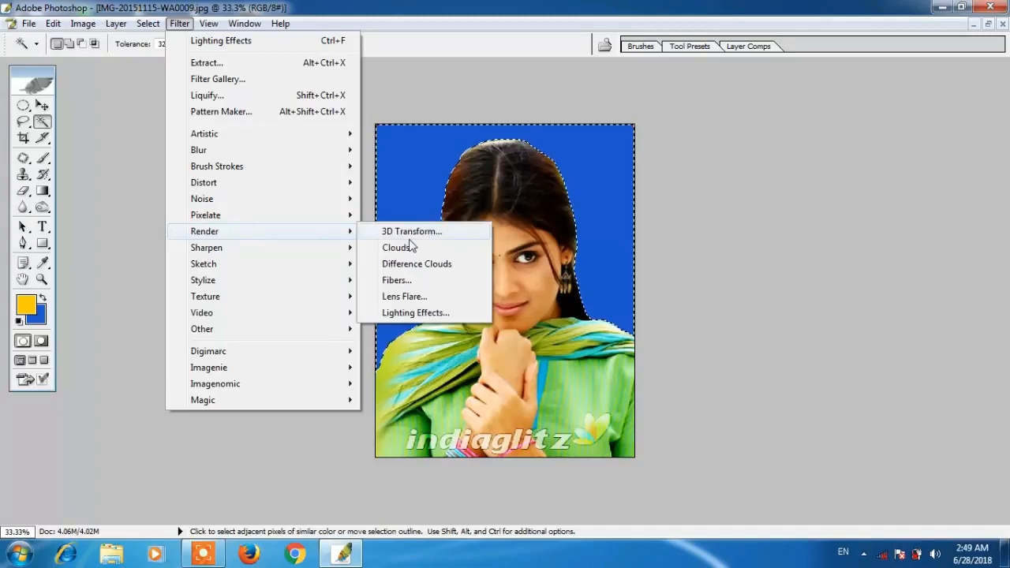
pyautogui.click(410, 312)
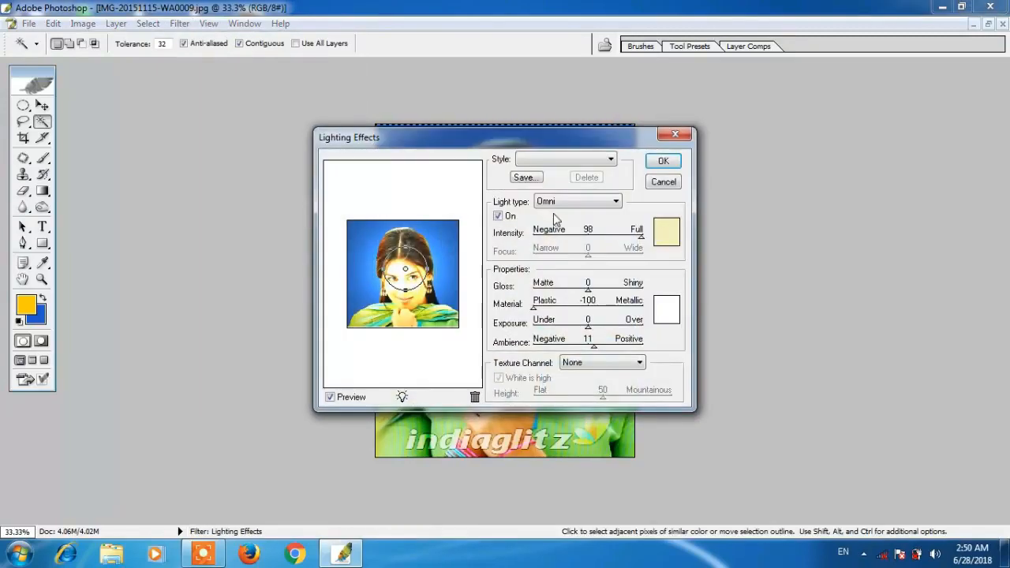
pyautogui.click(666, 229)
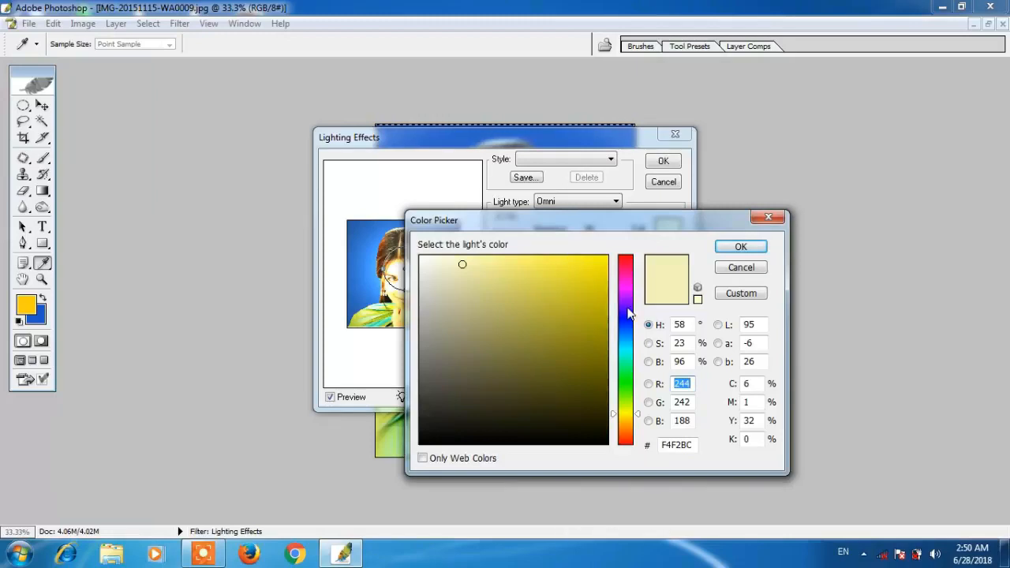
pyautogui.moveTo(623, 292)
pyautogui.mouseDown()
pyautogui.moveTo(624, 340)
pyautogui.moveTo(623, 295)
pyautogui.mouseUp()
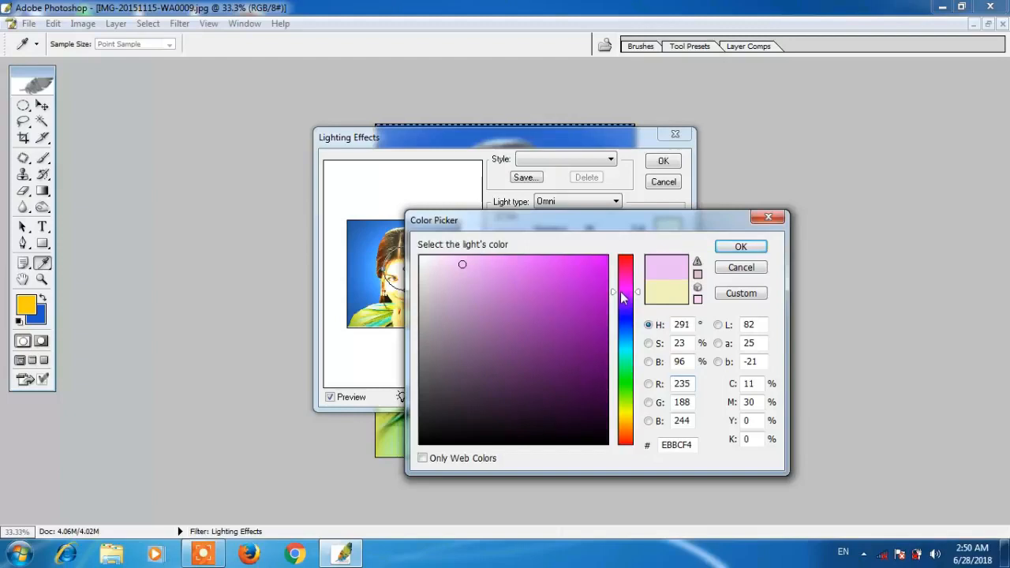
pyautogui.click(550, 271)
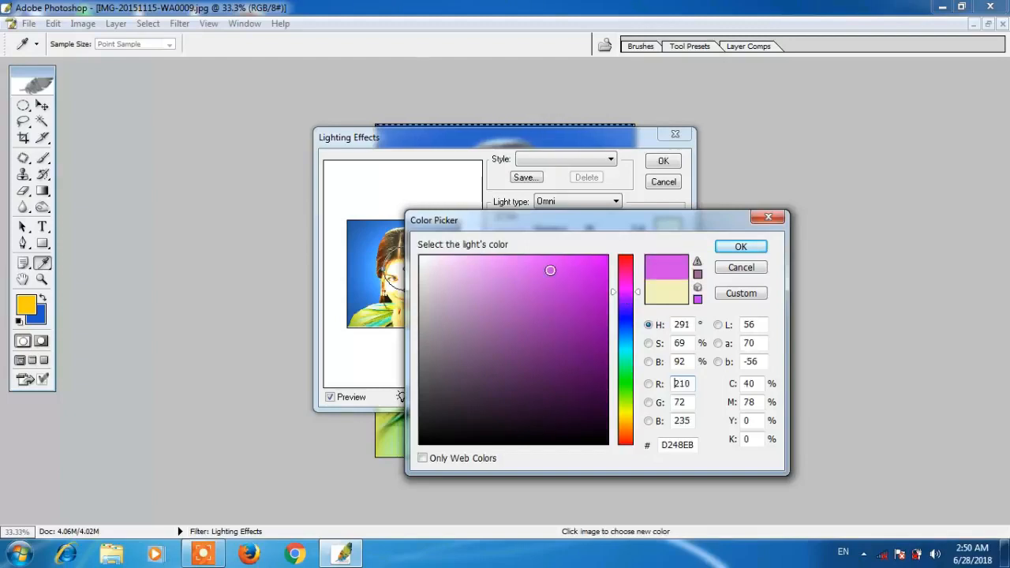
pyautogui.click(739, 248)
pyautogui.click(661, 162)
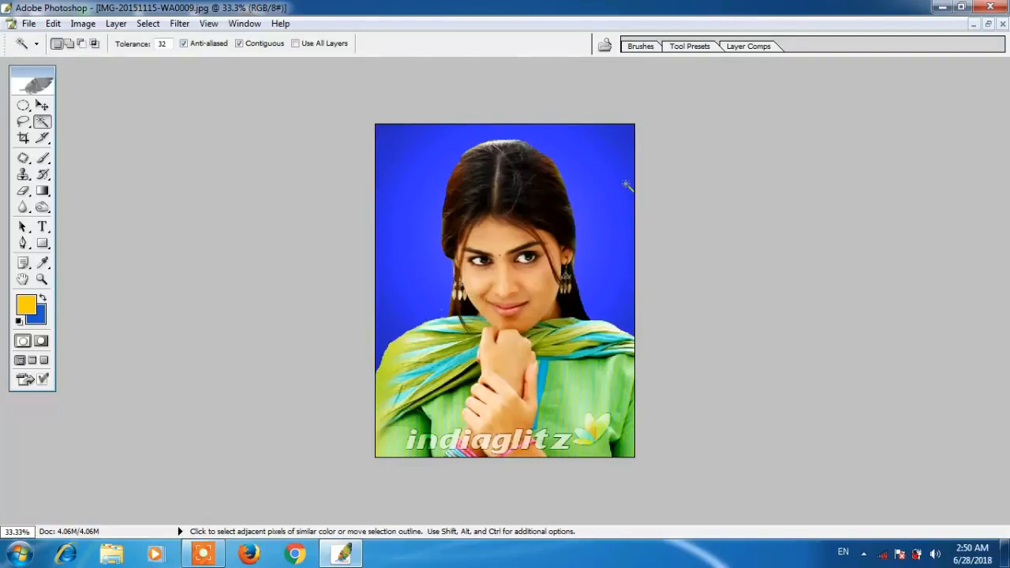
pyautogui.click(628, 186)
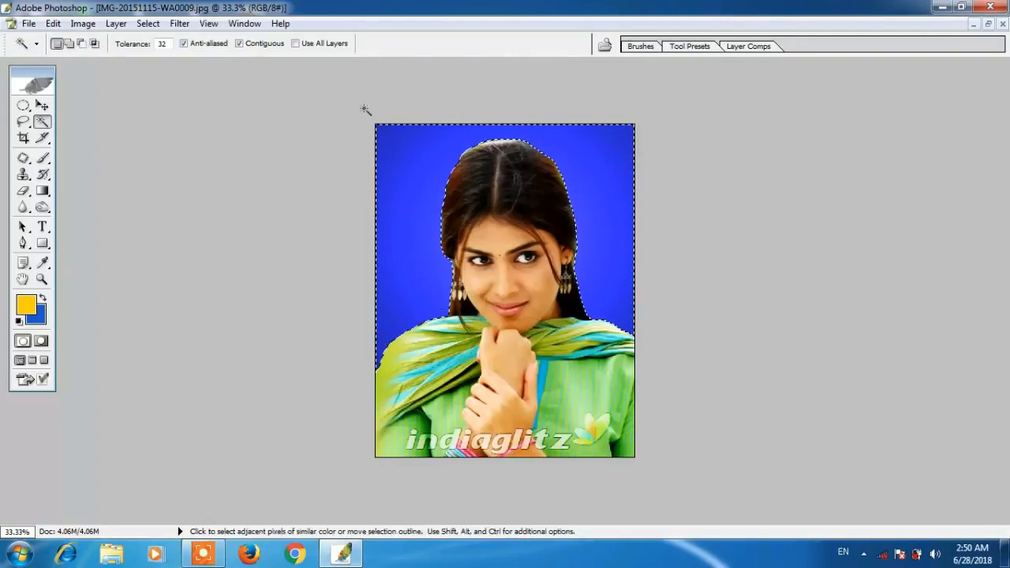
# - Choose a light green light colour in Lighting Effects
pyautogui.click(208, 23)
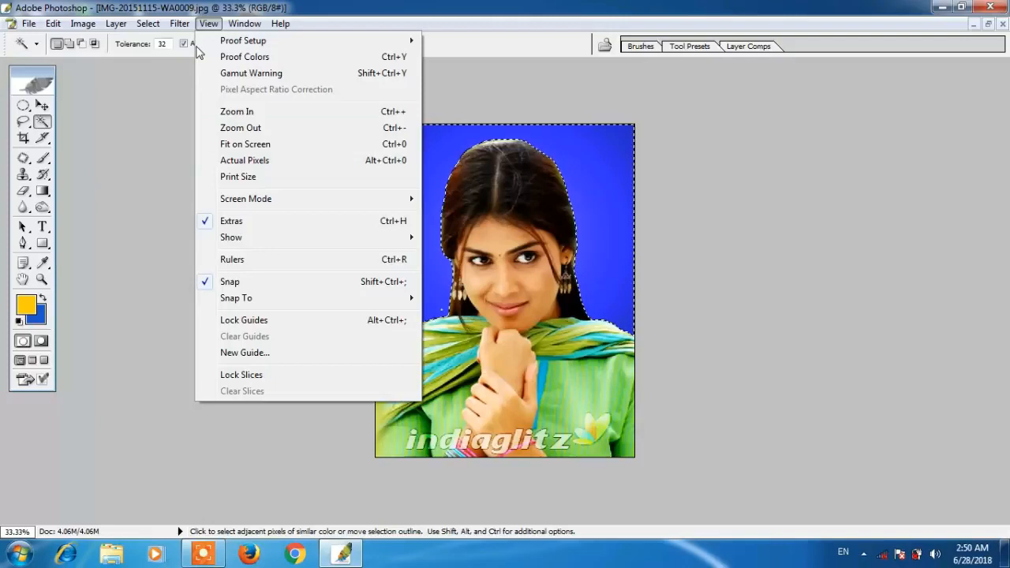
pyautogui.click(410, 6)
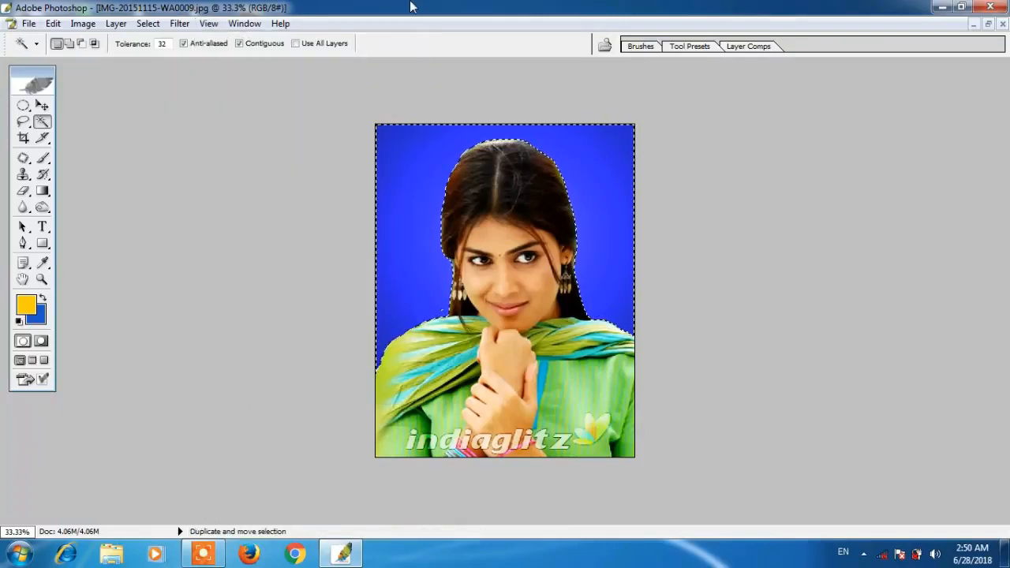
pyautogui.click(179, 23)
pyautogui.moveTo(259, 232)
pyautogui.click(410, 312)
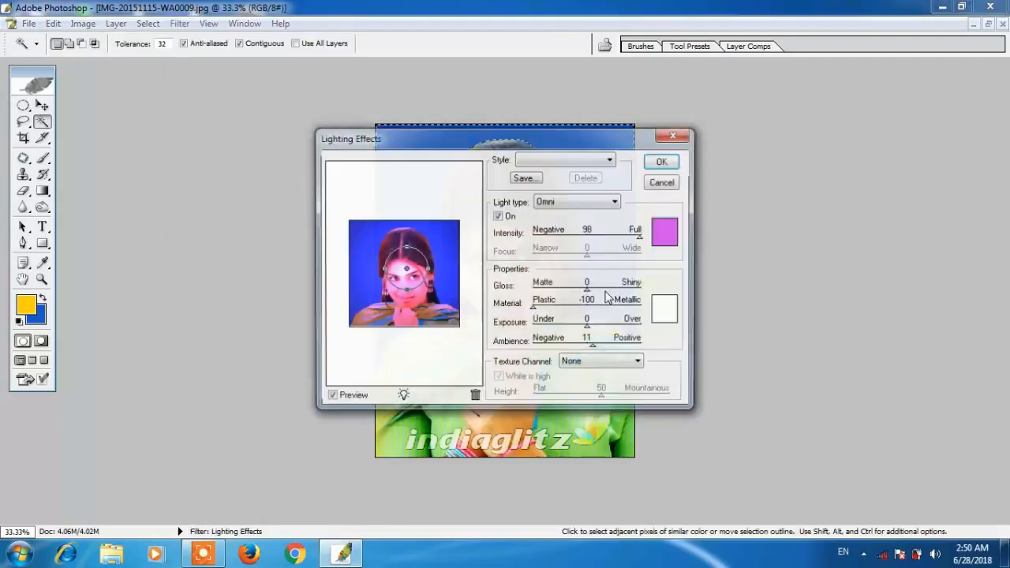
pyautogui.click(665, 232)
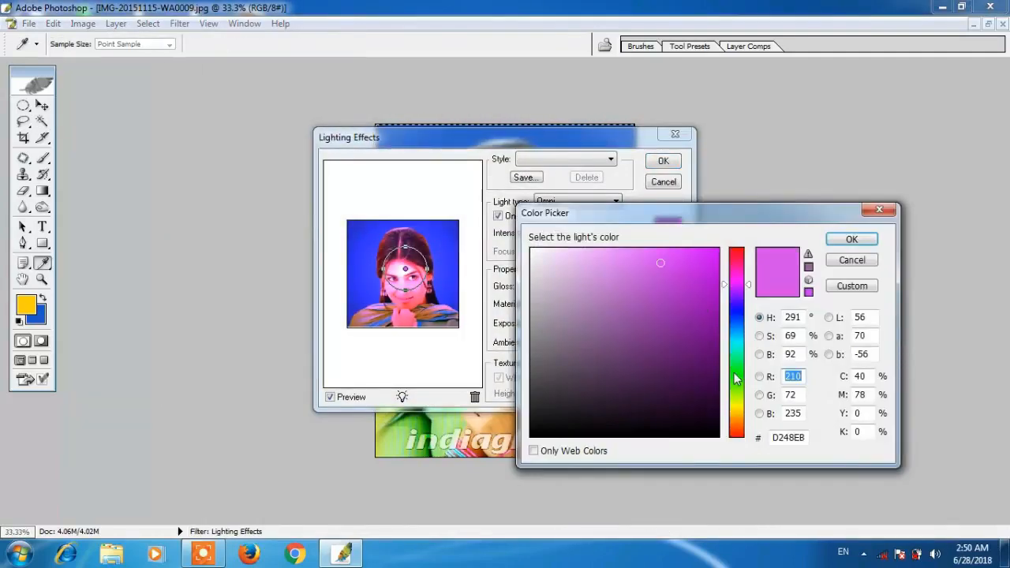
pyautogui.click(736, 368)
pyautogui.click(736, 376)
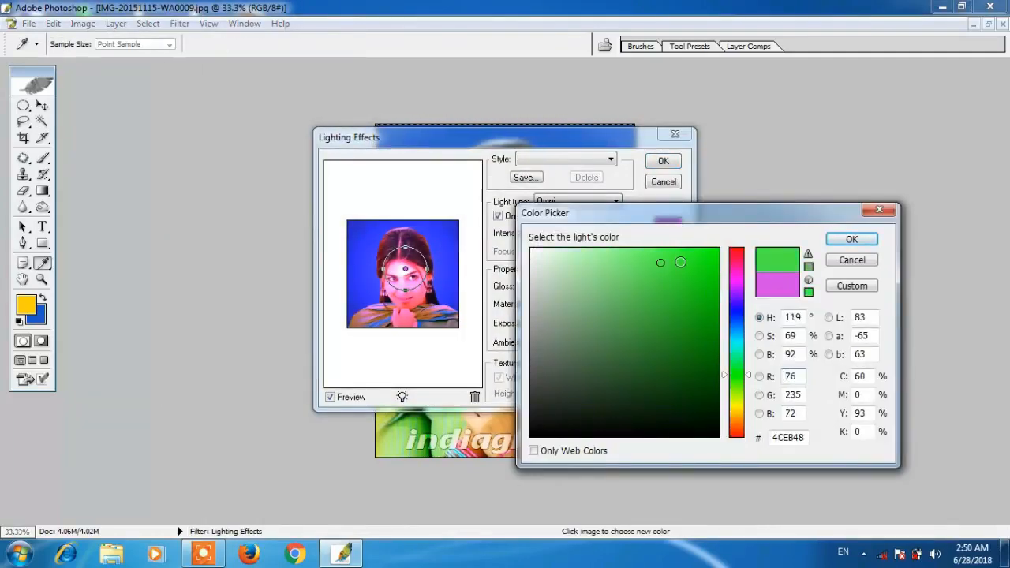
pyautogui.click(635, 253)
pyautogui.click(851, 239)
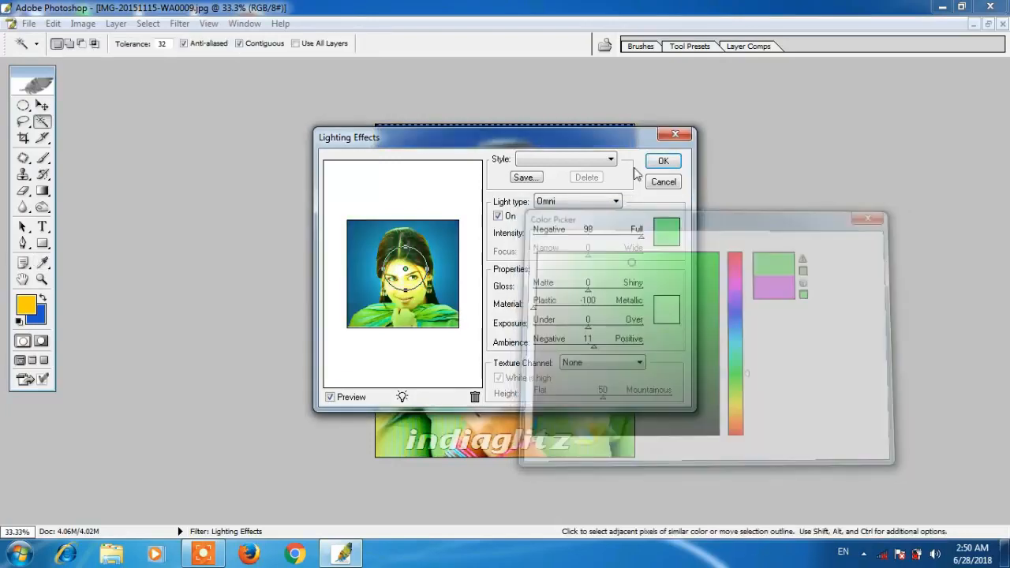
# - Apply the green lighting so the backdrop turns teal, then deselect
pyautogui.moveTo(606, 148); pyautogui.dragTo(626, 165)
pyautogui.click(685, 179)
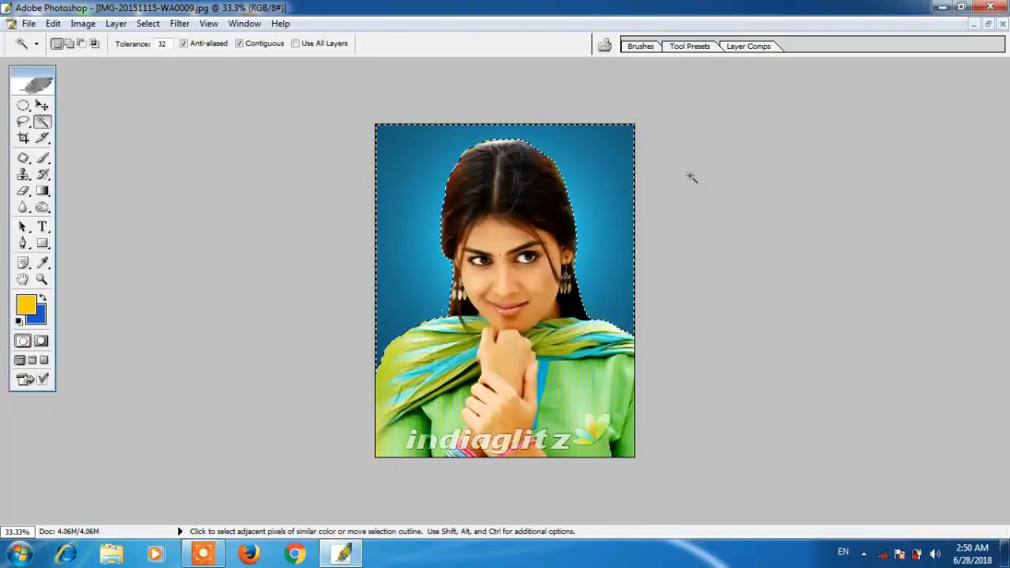
pyautogui.click(738, 232)
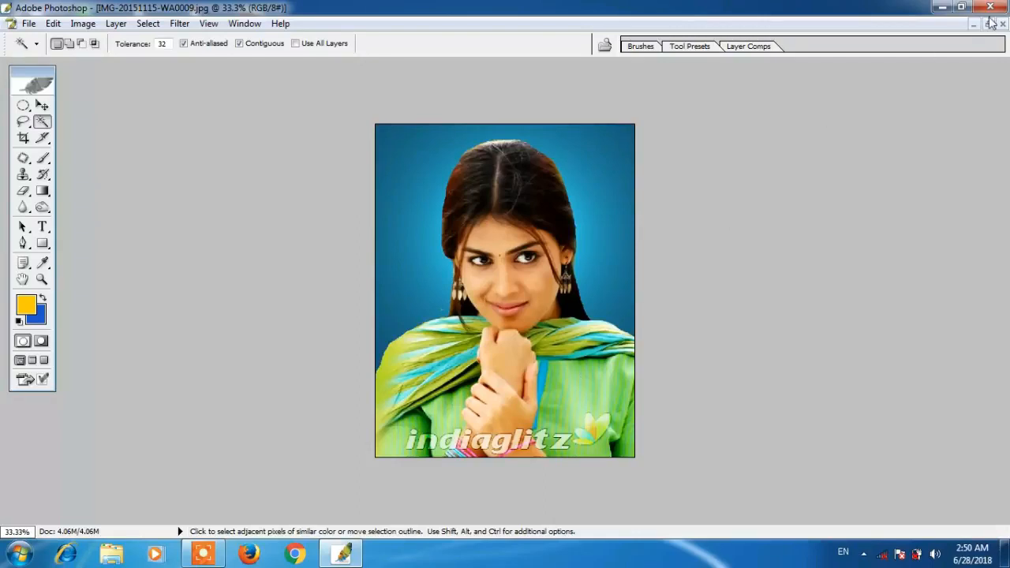
# - Save the photo to the desktop as the JPEG 'gelin' with default quality settings
pyautogui.click(28, 24)
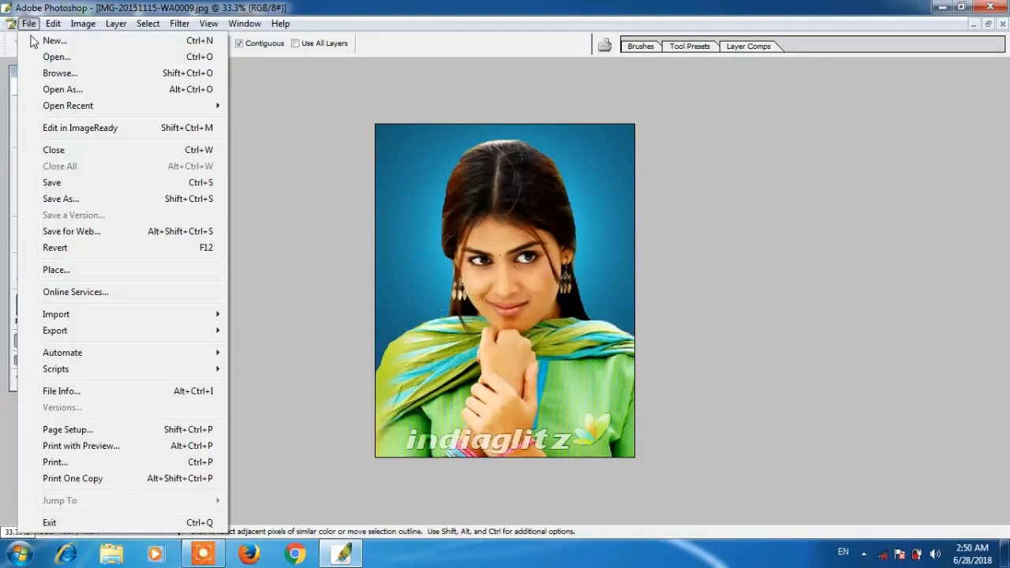
pyautogui.click(69, 199)
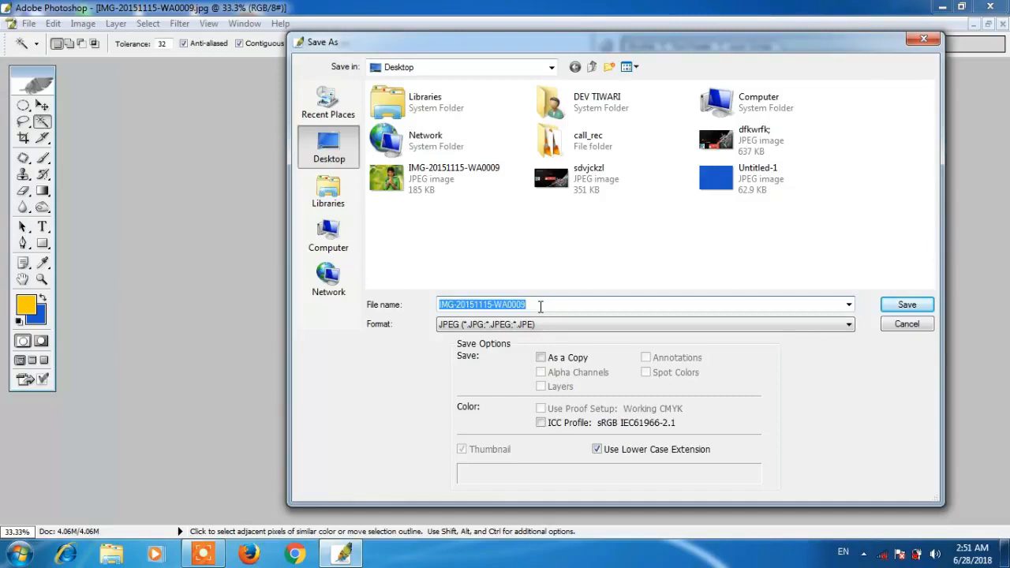
pyautogui.write('gelina')
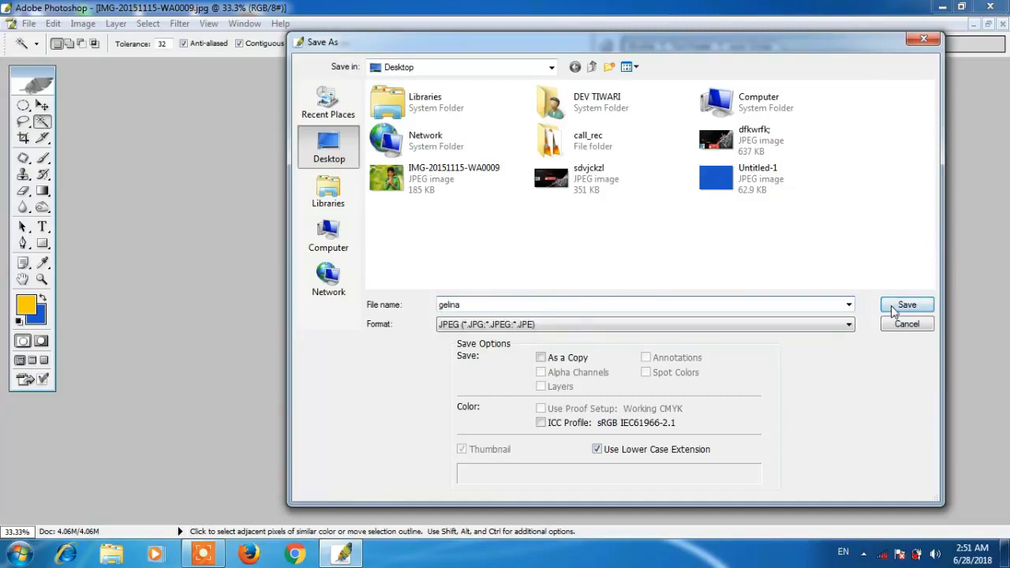
pyautogui.click(894, 310)
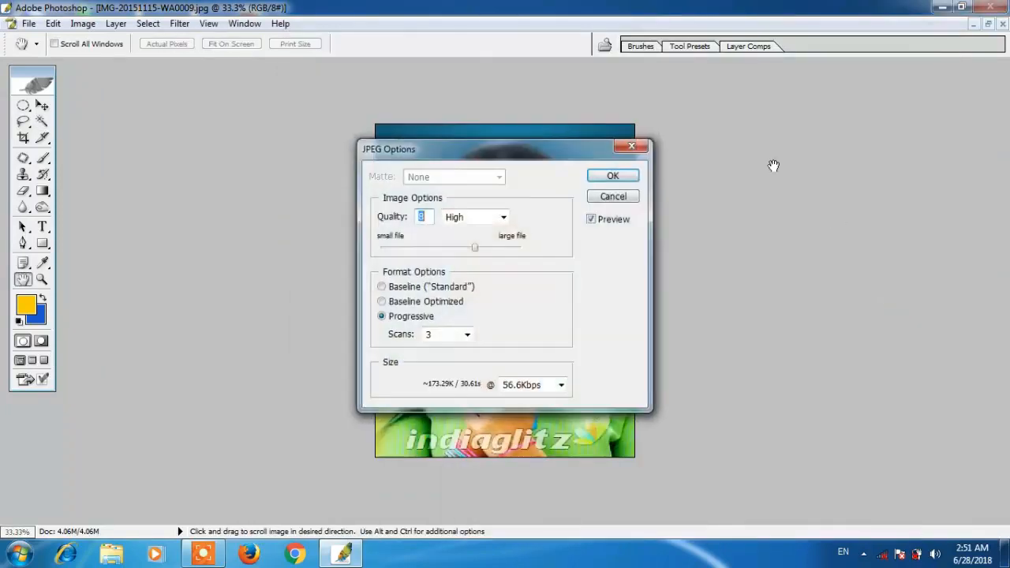
pyautogui.click(623, 170)
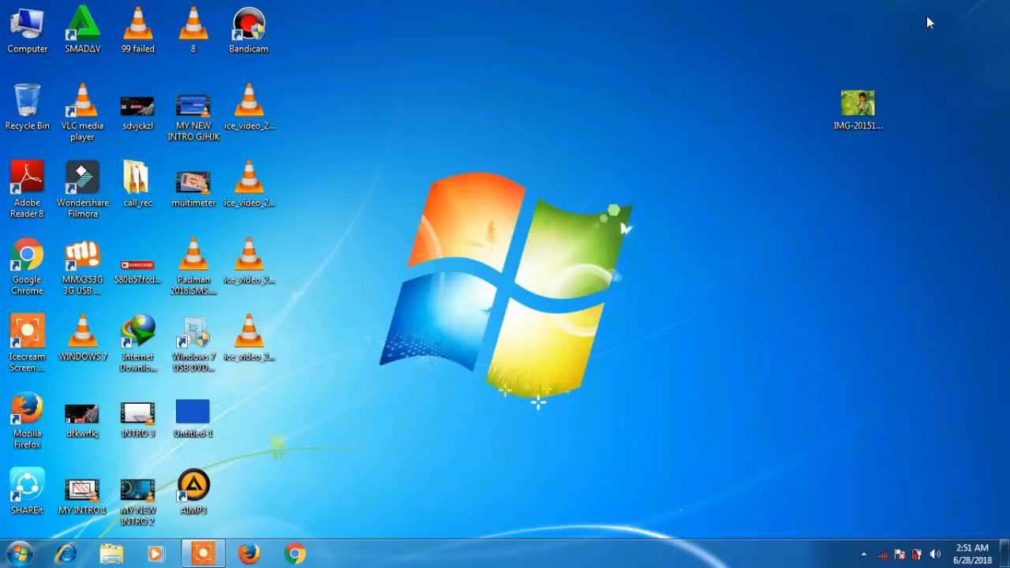
# - Open 2481479-actress-wallpapers.jpg and crop it around her face to 1.5 × 2 in at 200 ppi
pyautogui.doubleClick(262, 417)
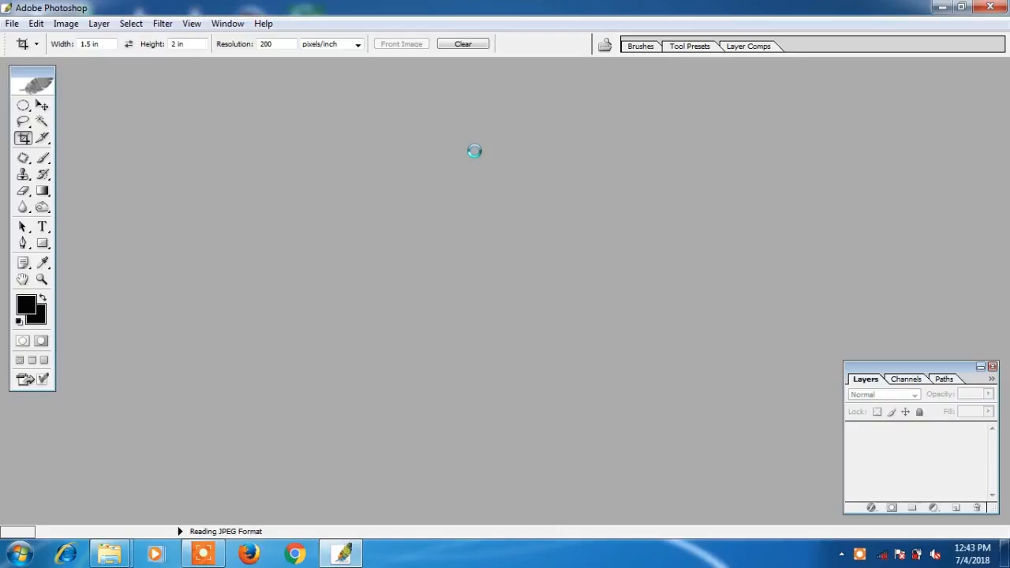
pyautogui.click(505, 74)
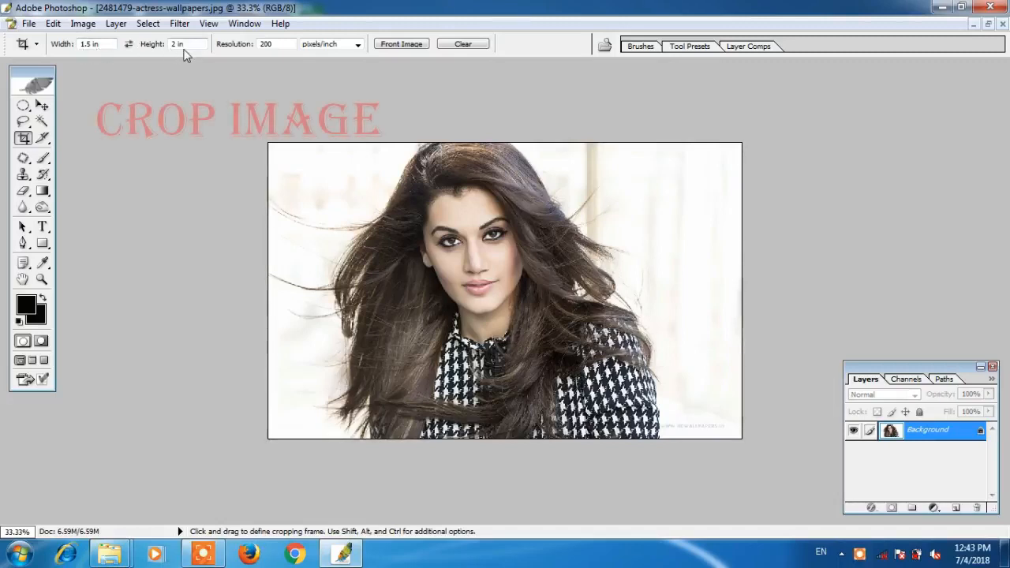
pyautogui.moveTo(374, 143)
pyautogui.mouseDown()
pyautogui.moveTo(678, 392)
pyautogui.moveTo(778, 453)
pyautogui.mouseUp()
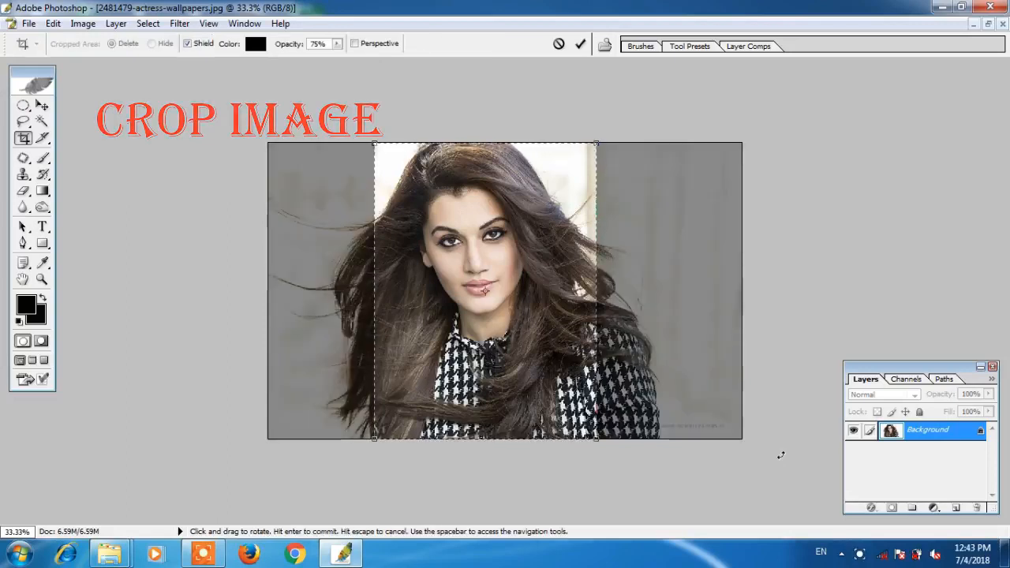
pyautogui.press('Left')
pyautogui.press('Left')
pyautogui.press('Left')
pyautogui.press('Left')
pyautogui.press('Left')
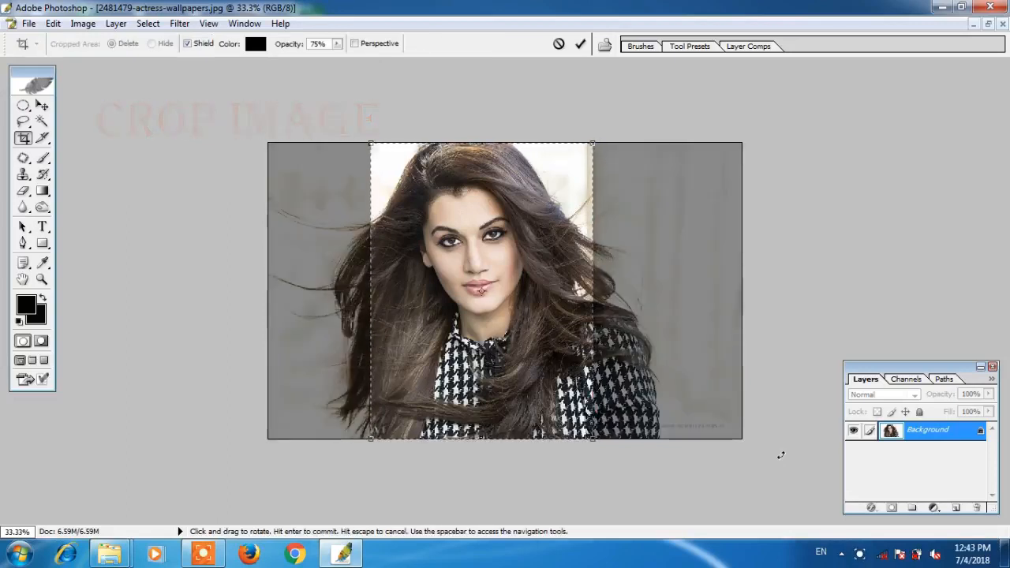
pyautogui.rightClick(520, 202)
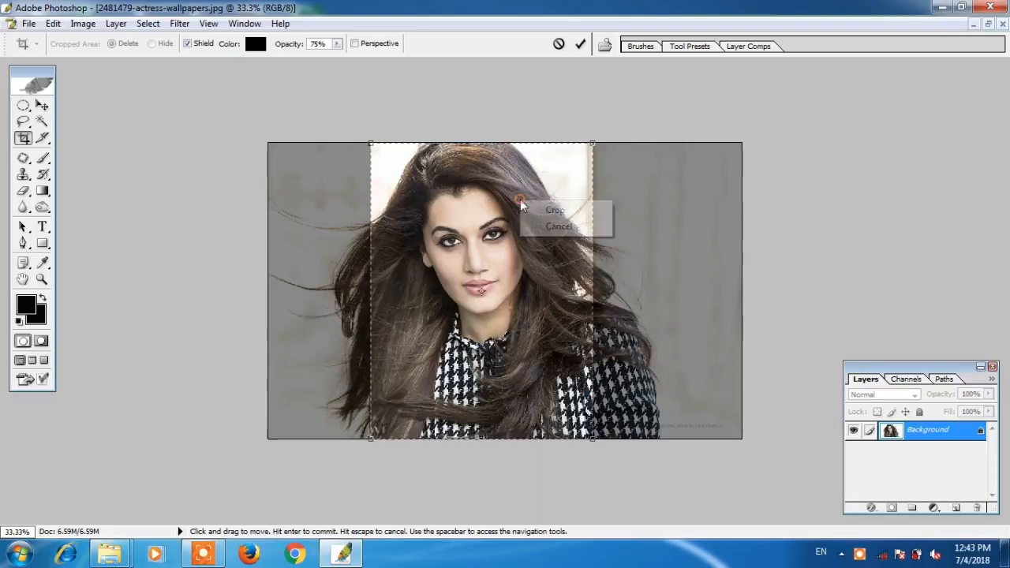
pyautogui.click(534, 211)
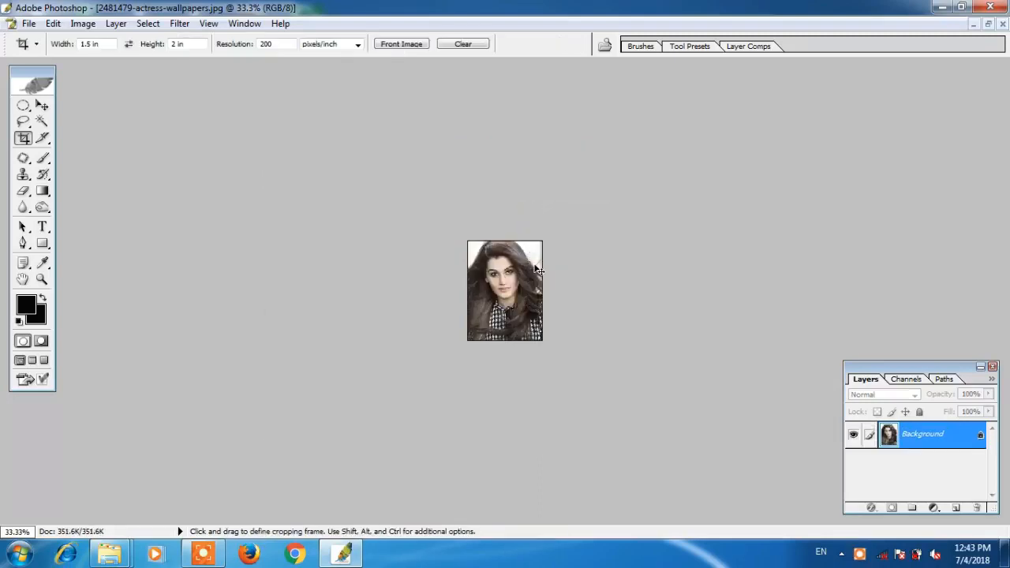
pyautogui.hotkey('ctrl', '+')
pyautogui.hotkey('ctrl', '+')
pyautogui.hotkey('ctrl', '+')
pyautogui.hotkey('ctrl', '+')
# - Duplicate the portrait layer to create a Background copy
pyautogui.hotkey('ctrl', '-')
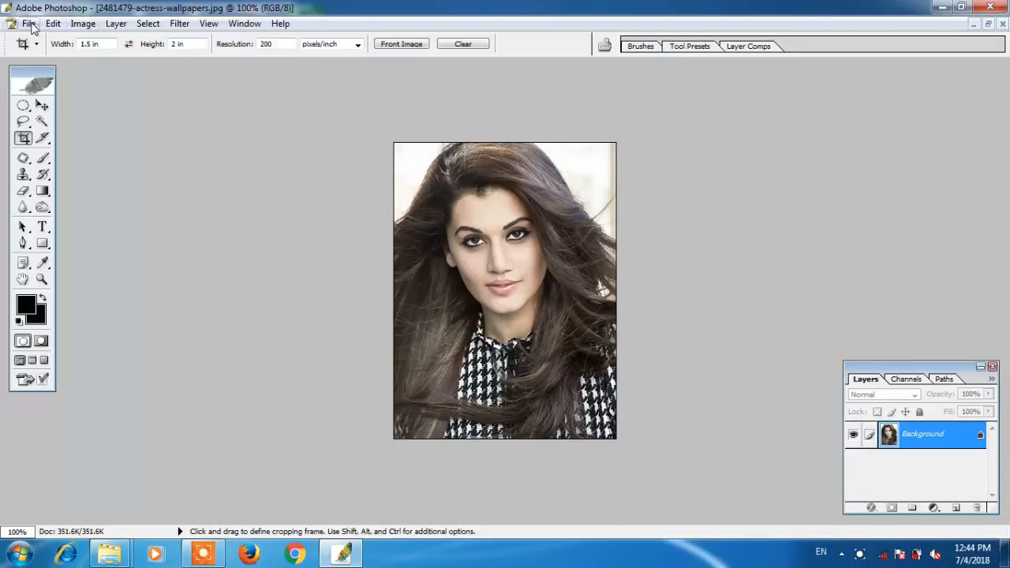
pyautogui.click(29, 24)
pyautogui.moveTo(51, 24)
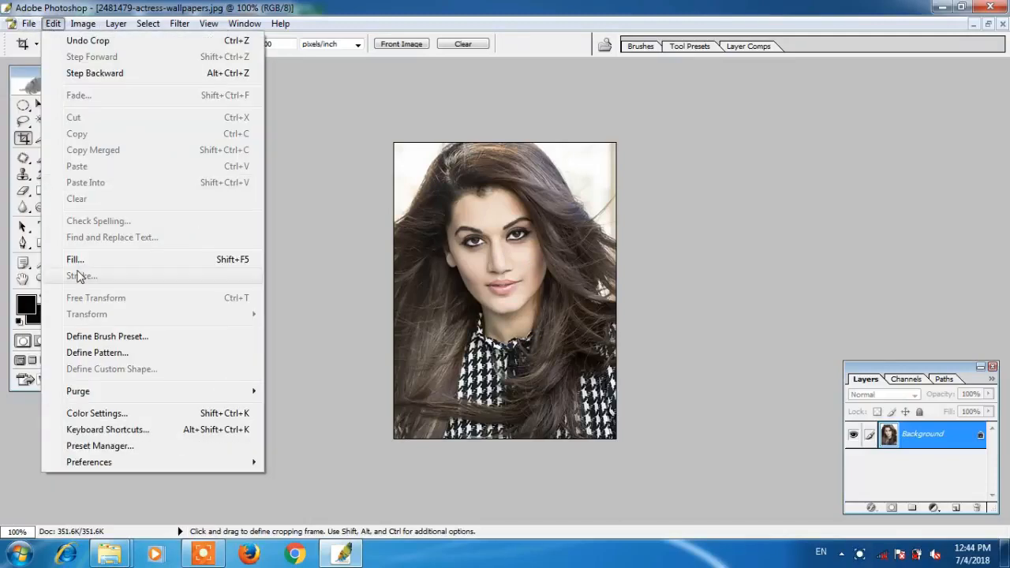
pyautogui.click(508, 281)
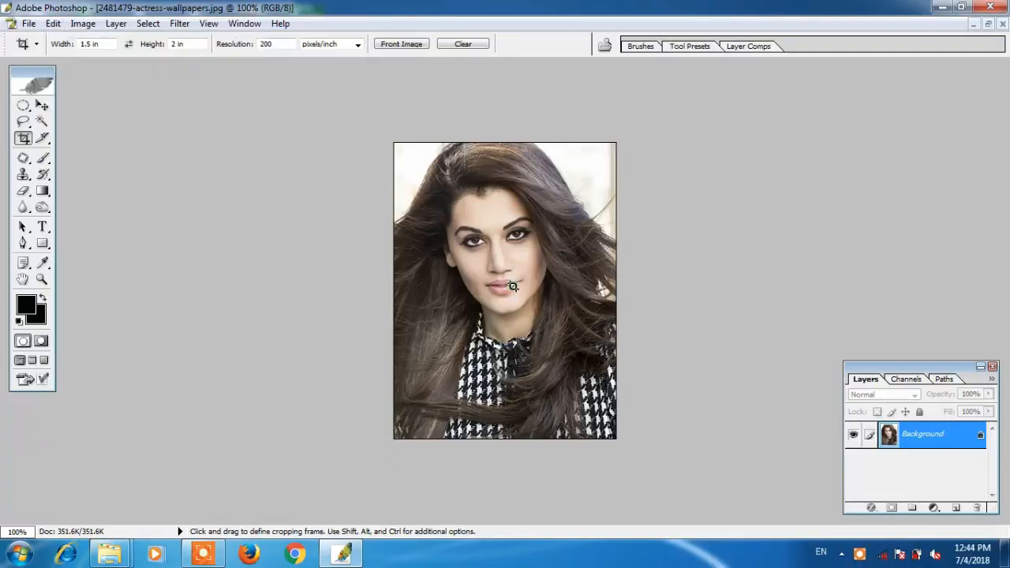
pyautogui.rightClick(513, 287)
pyautogui.click(541, 321)
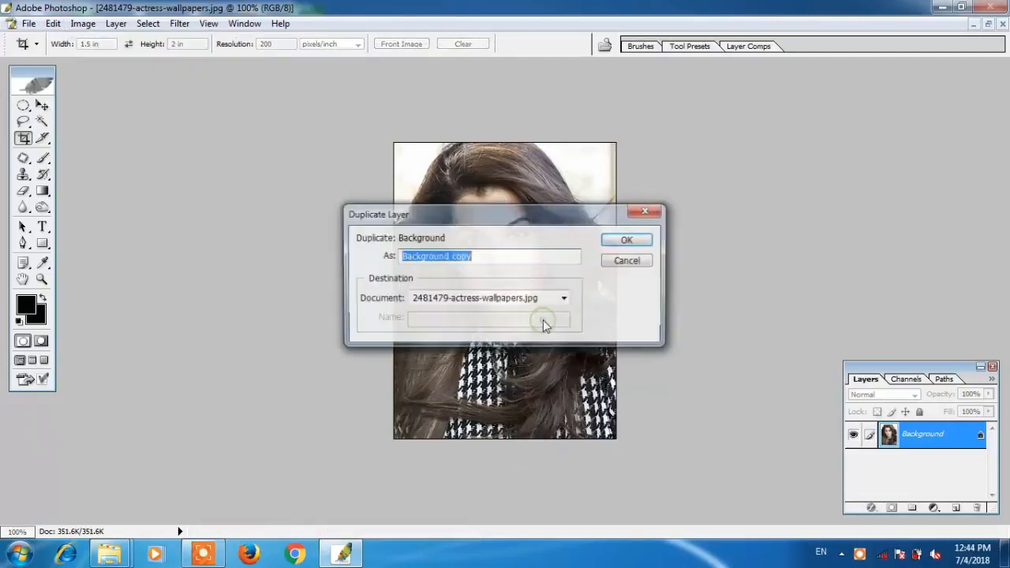
pyautogui.click(626, 241)
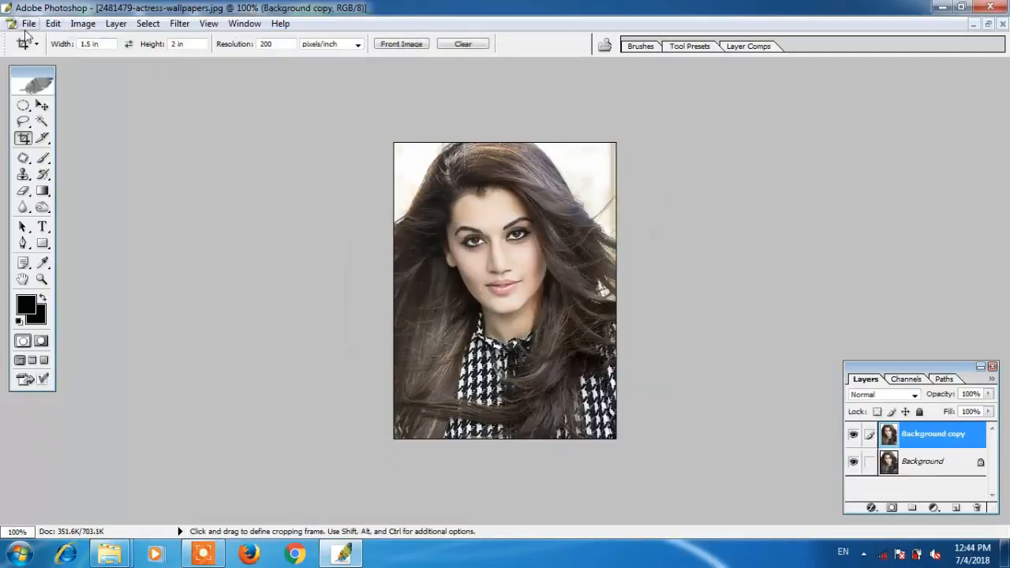
# - Stroke the photo with a 3 px black border
pyautogui.click(54, 25)
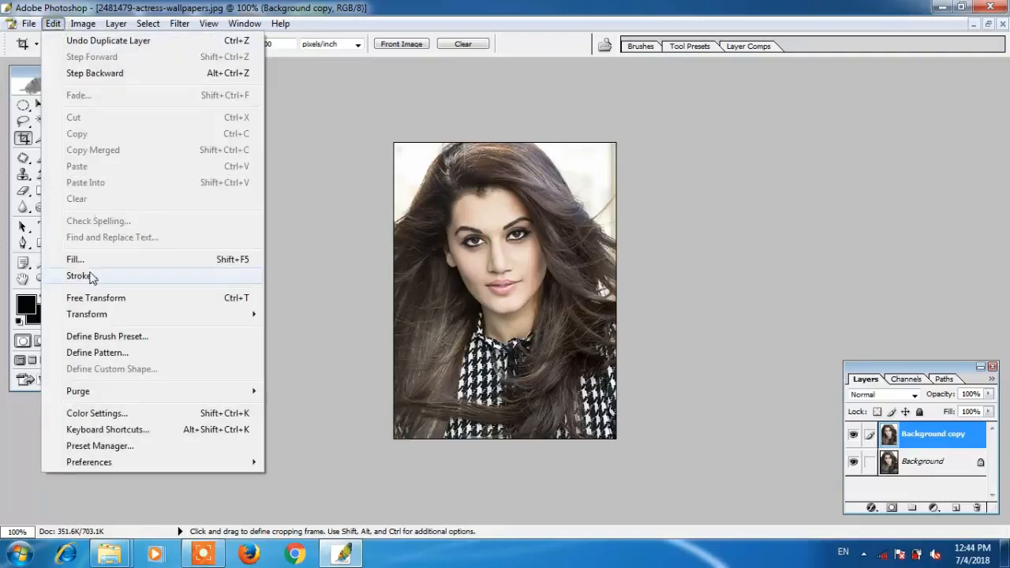
pyautogui.click(80, 276)
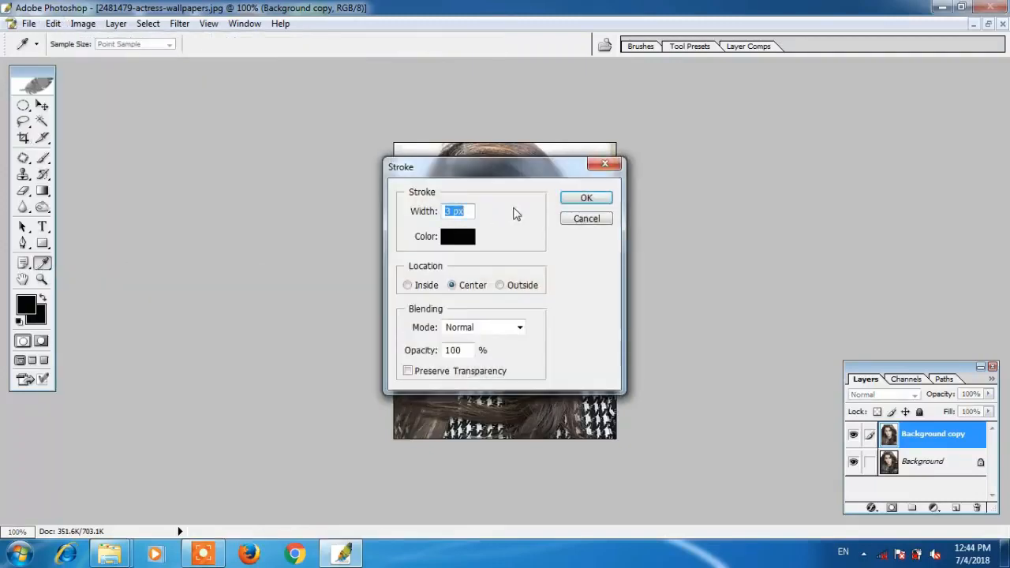
pyautogui.click(575, 198)
# - Delete the original Background layer
pyautogui.press('c')
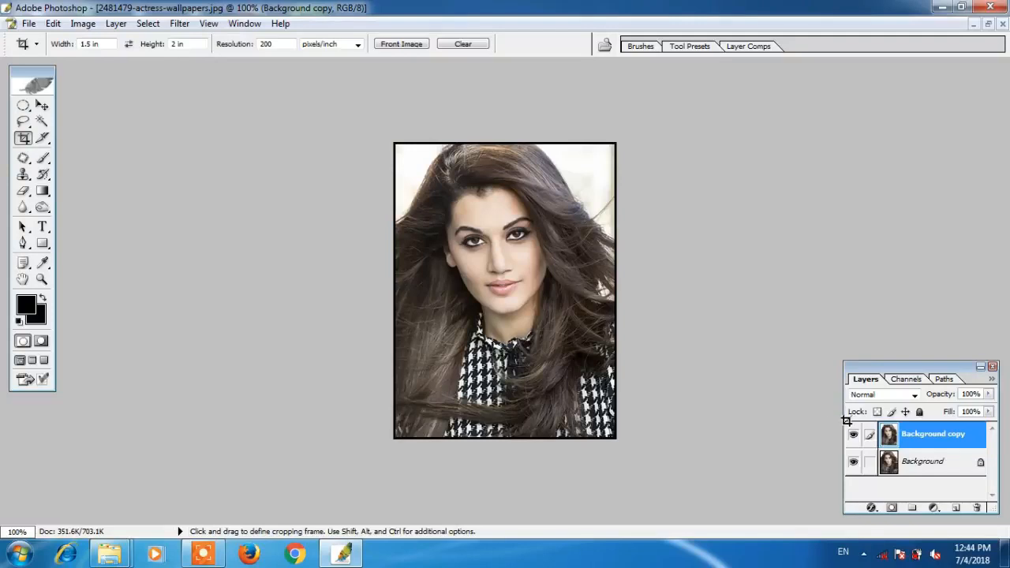
pyautogui.rightClick(916, 470)
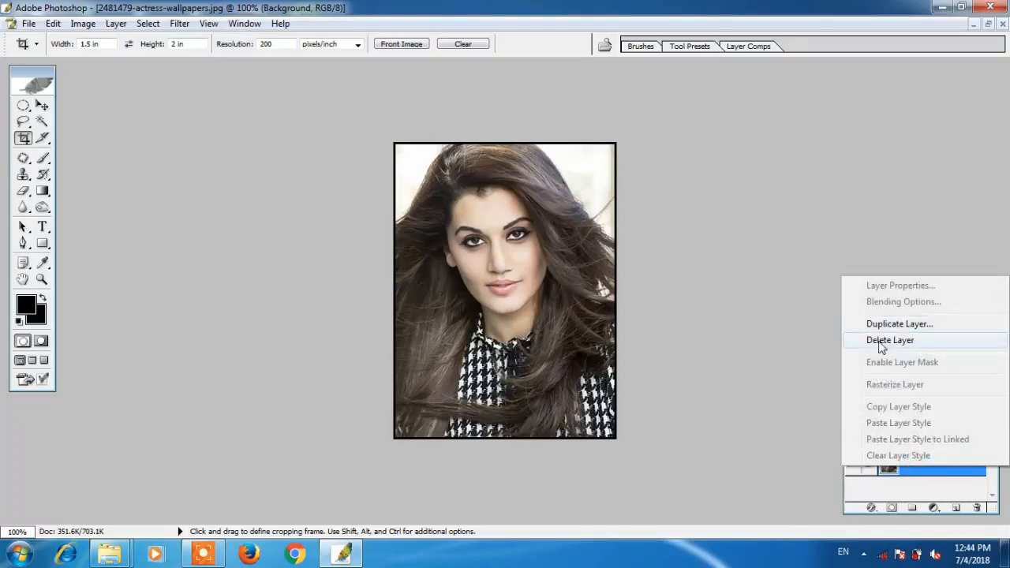
pyautogui.click(890, 340)
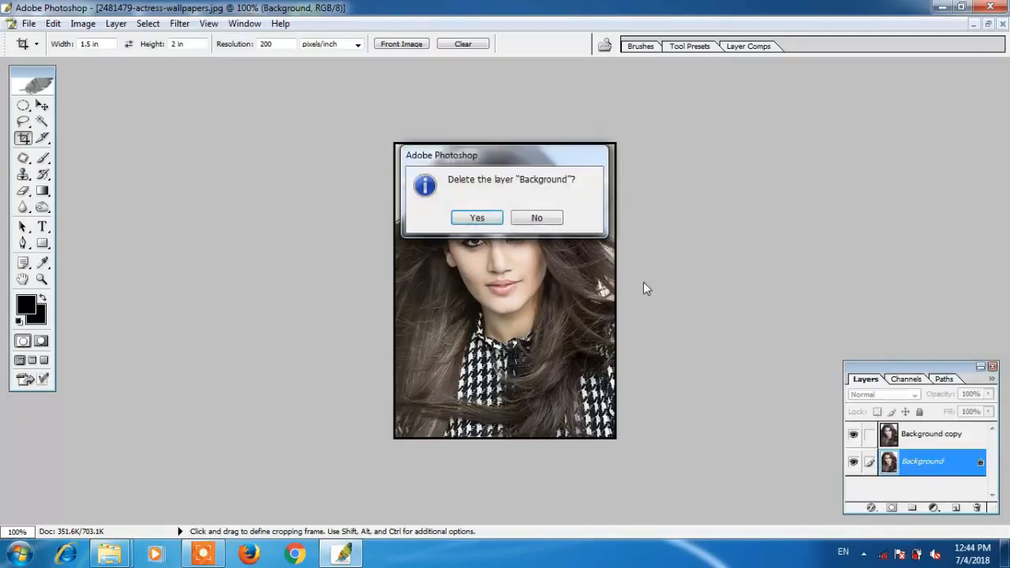
pyautogui.click(478, 213)
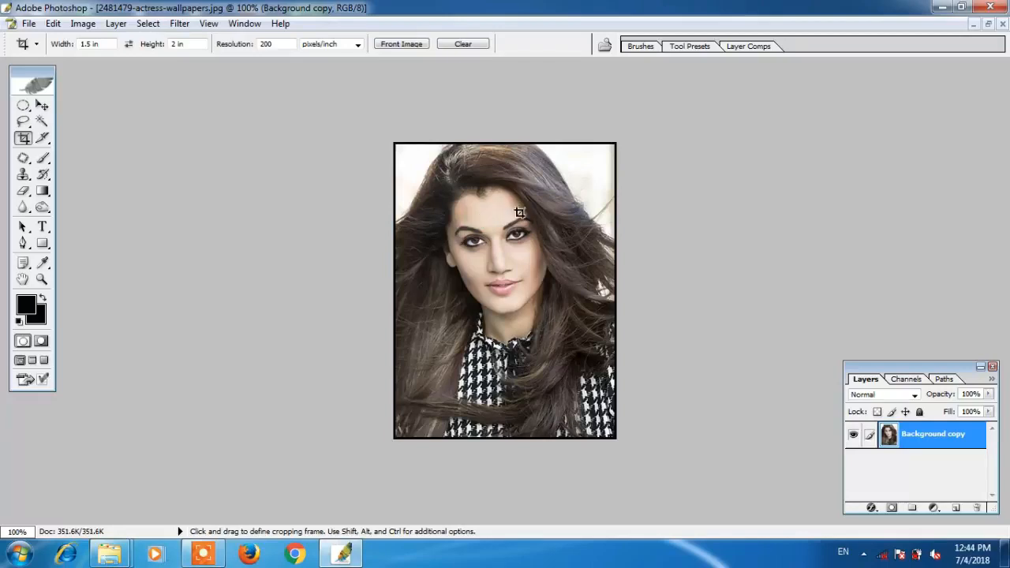
# - Scale the bordered photo to about 96% height and 94.7% width, leaving a margin
pyautogui.hotkey('ctrl', 't')
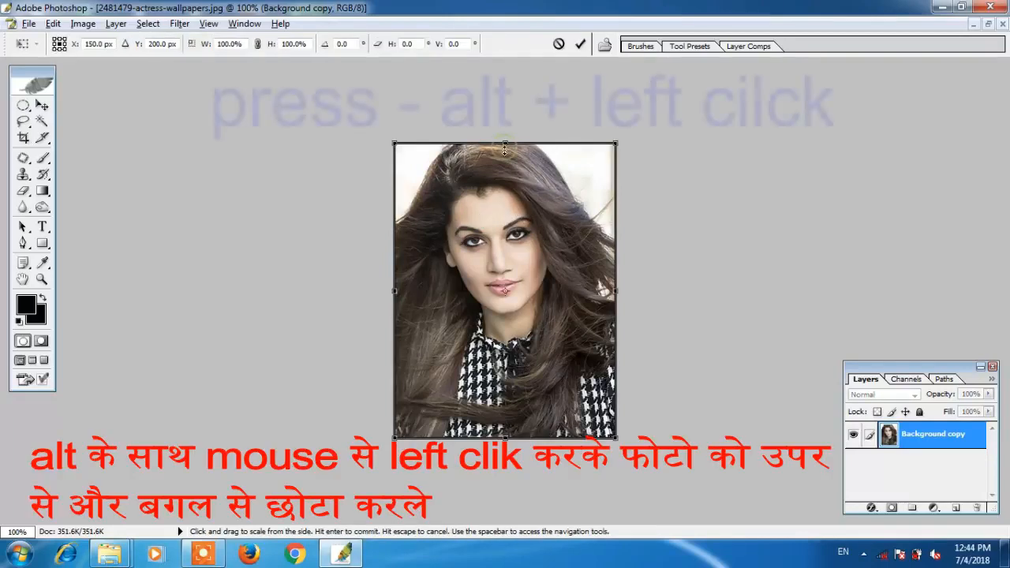
pyautogui.moveTo(505, 153); pyautogui.dragTo(505, 158)
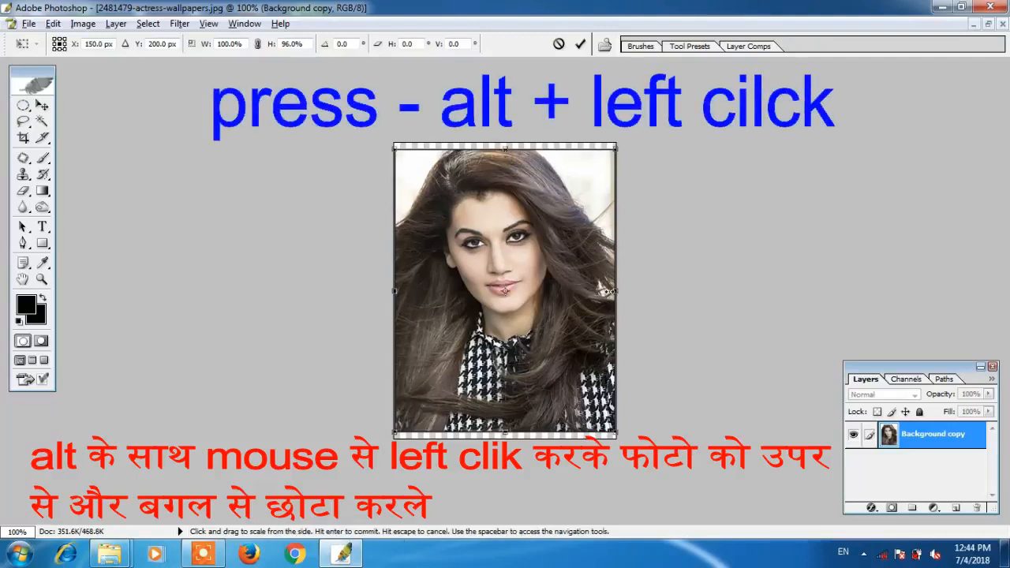
pyautogui.moveTo(616, 291); pyautogui.dragTo(610, 291)
pyautogui.press('Return')
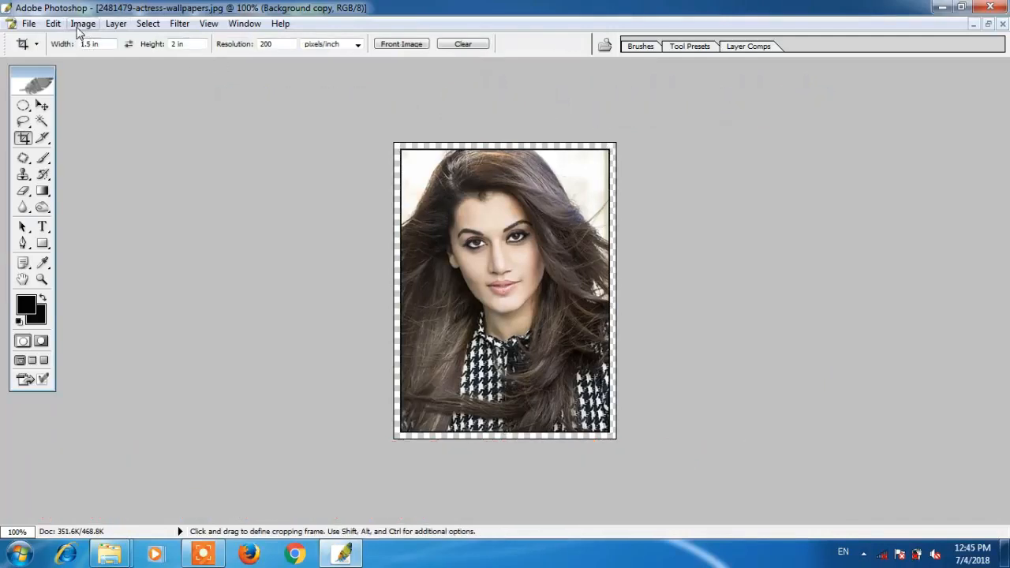
pyautogui.click(82, 24)
pyautogui.moveTo(48, 29)
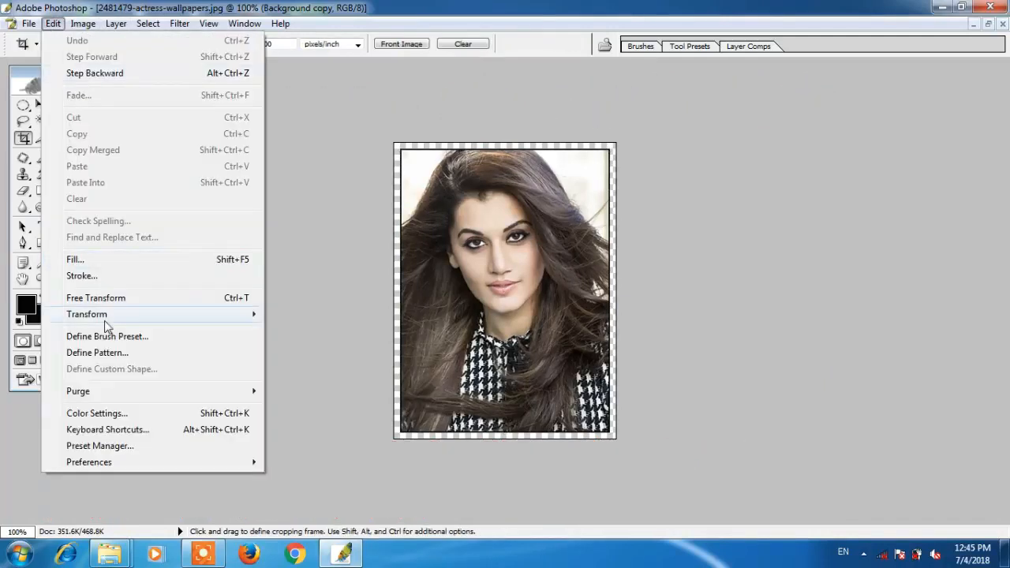
# - Define the bordered photo as a pattern and create a new 1200×800, 200 ppi document
pyautogui.click(107, 352)
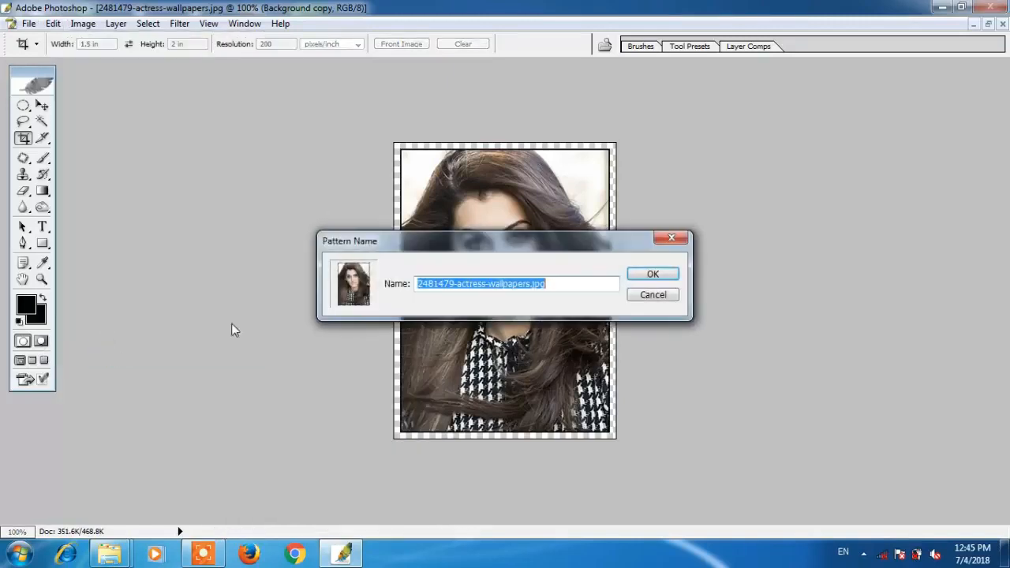
pyautogui.click(645, 273)
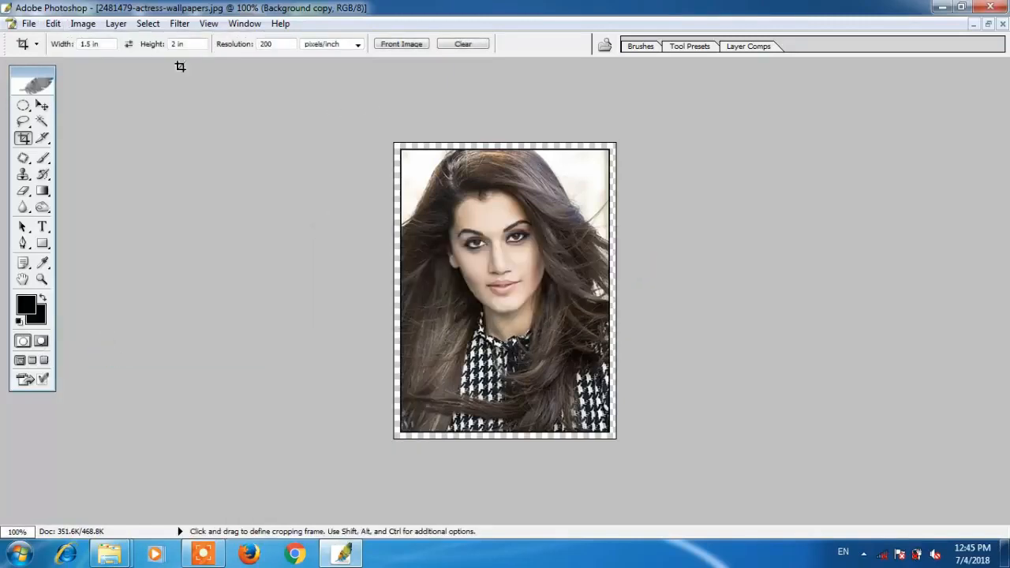
pyautogui.click(29, 24)
pyautogui.click(51, 39)
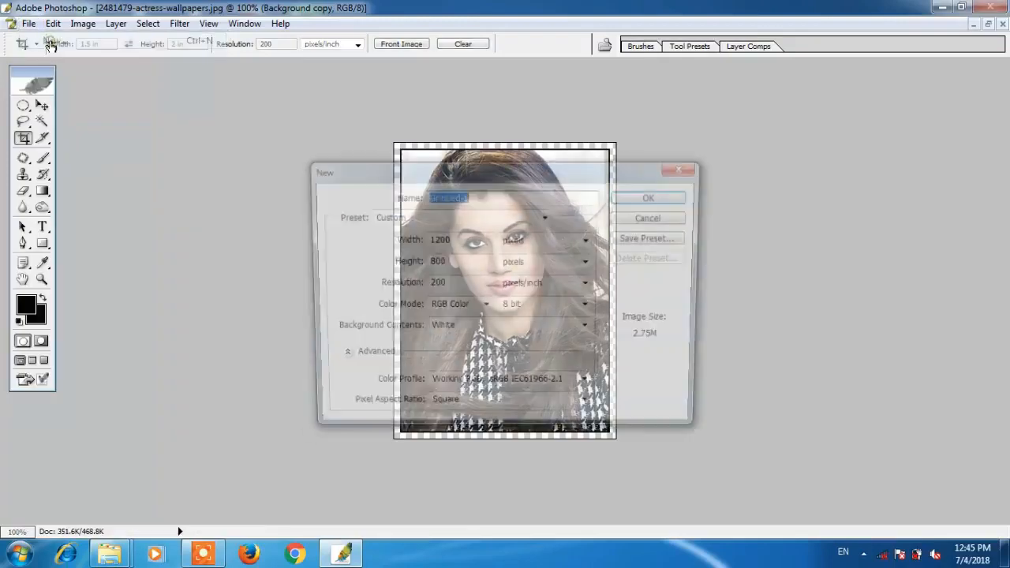
pyautogui.click(654, 197)
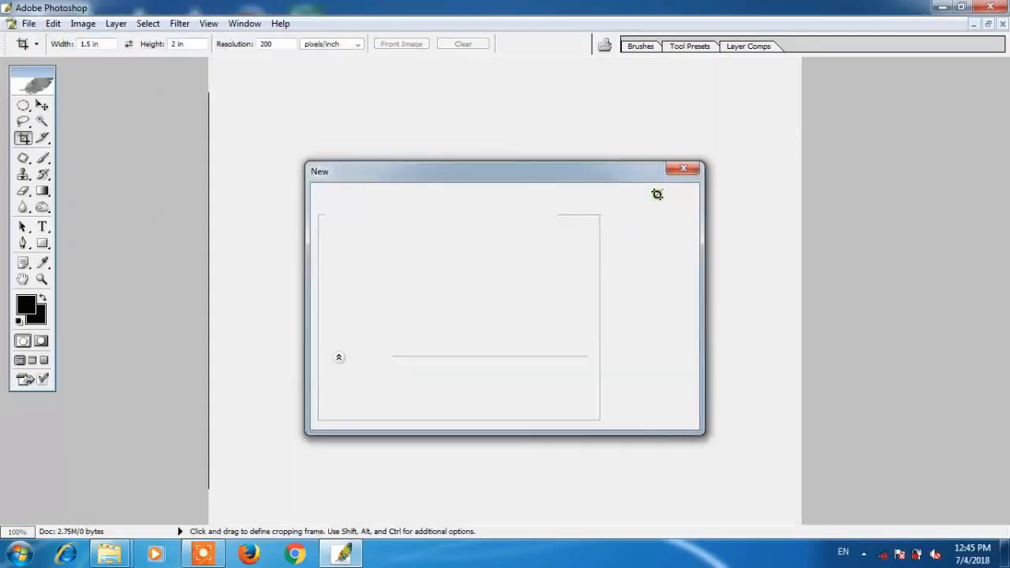
# - Fill the new canvas with the bordered portrait pattern
pyautogui.click(53, 24)
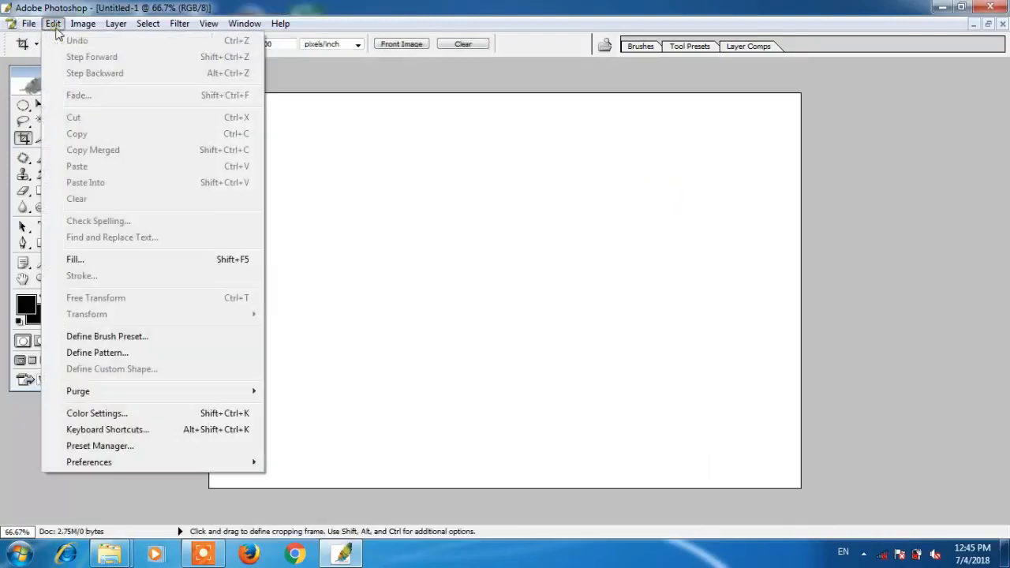
pyautogui.click(111, 261)
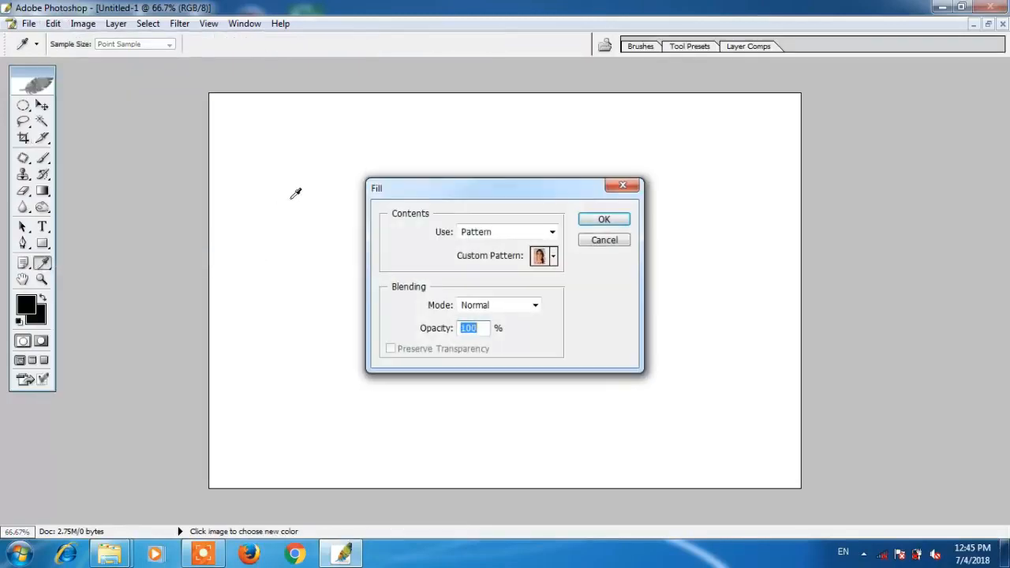
pyautogui.click(554, 258)
pyautogui.click(542, 336)
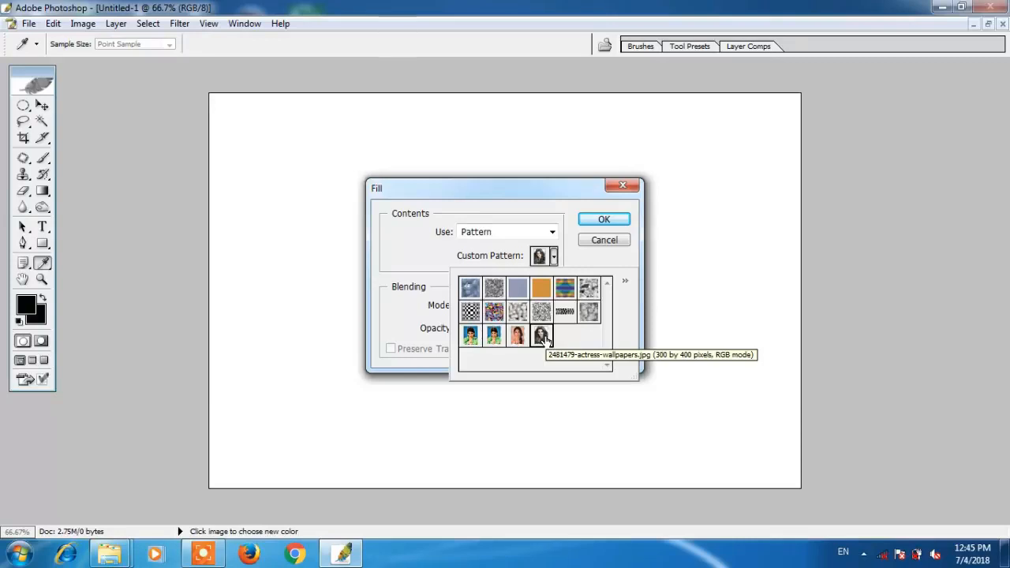
pyautogui.click(604, 220)
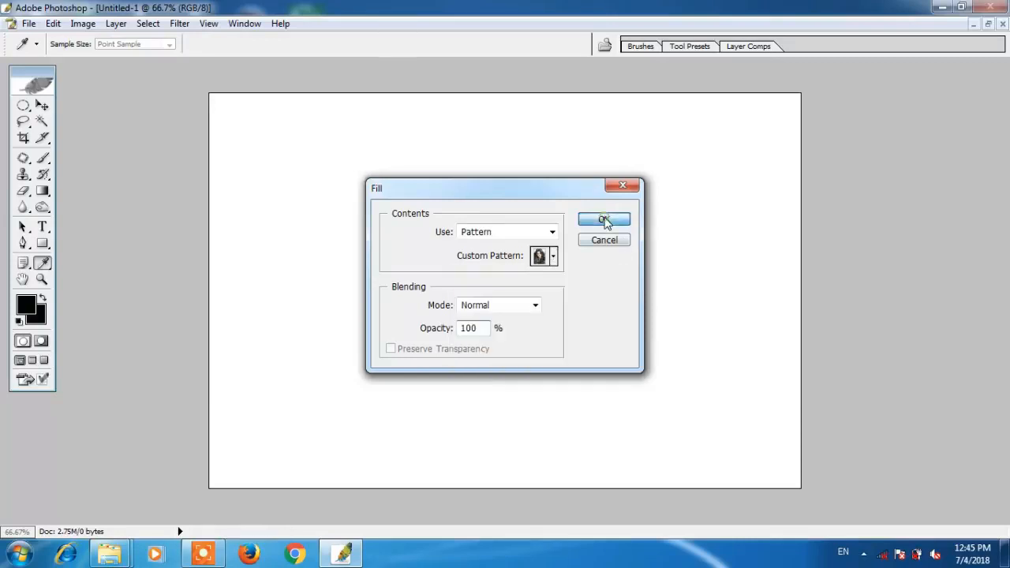
pyautogui.click(604, 219)
pyautogui.press('c')
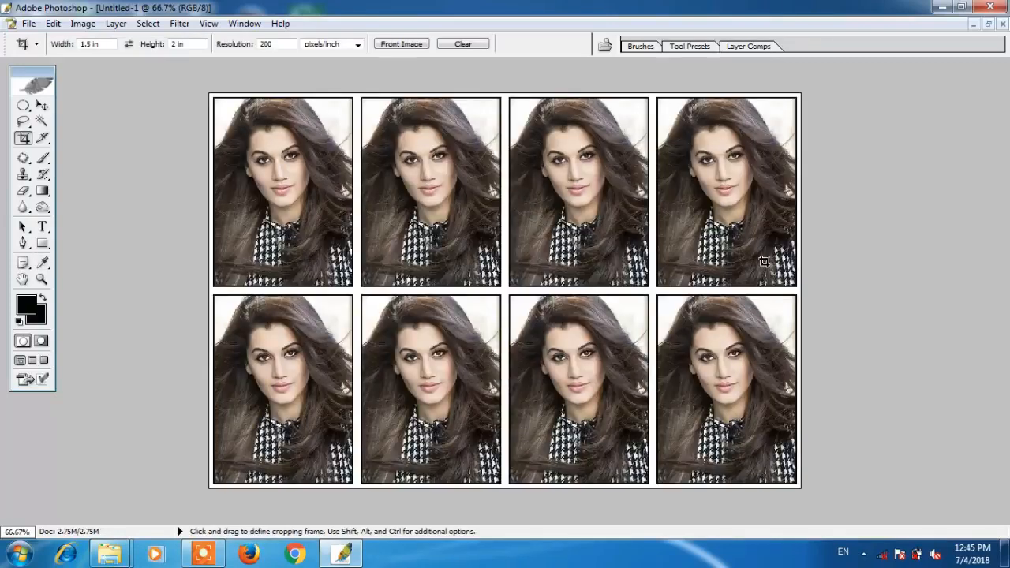
# - Save the tiled sheet to the Desktop as the JPEG ggggg.jpg at maximum quality
pyautogui.hotkey('ctrl', '+')
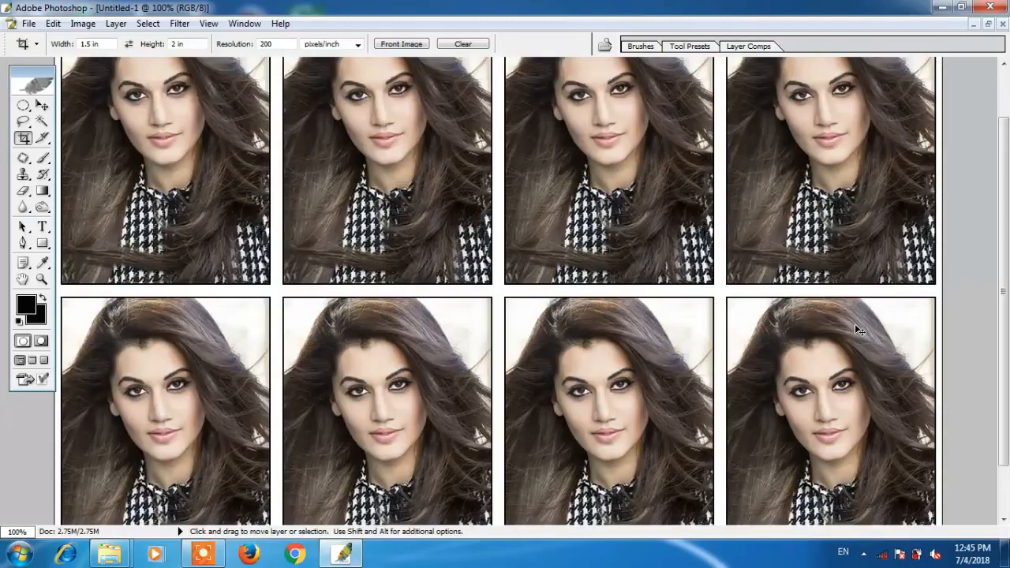
pyautogui.hotkey('ctrl', '-')
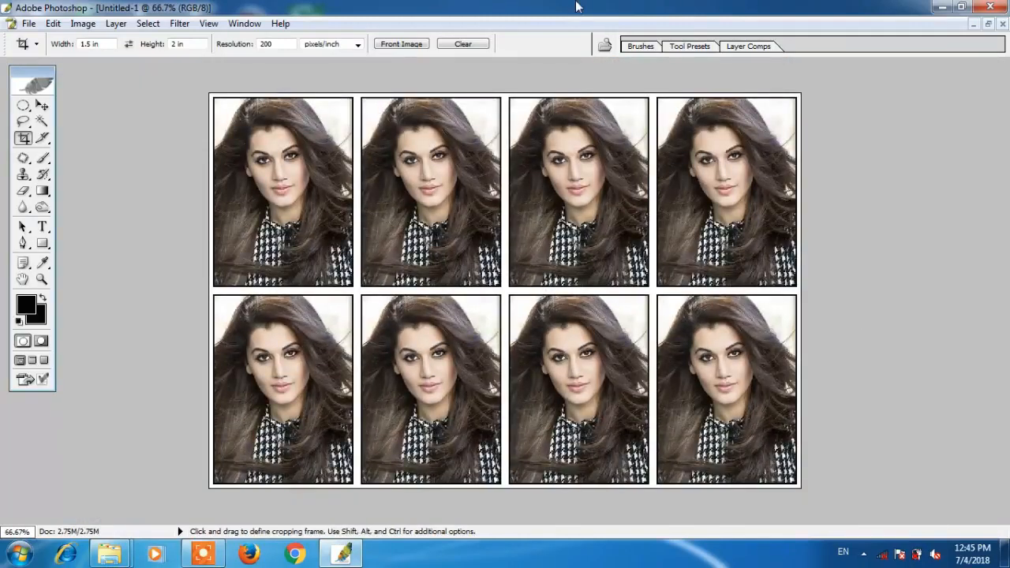
pyautogui.click(28, 23)
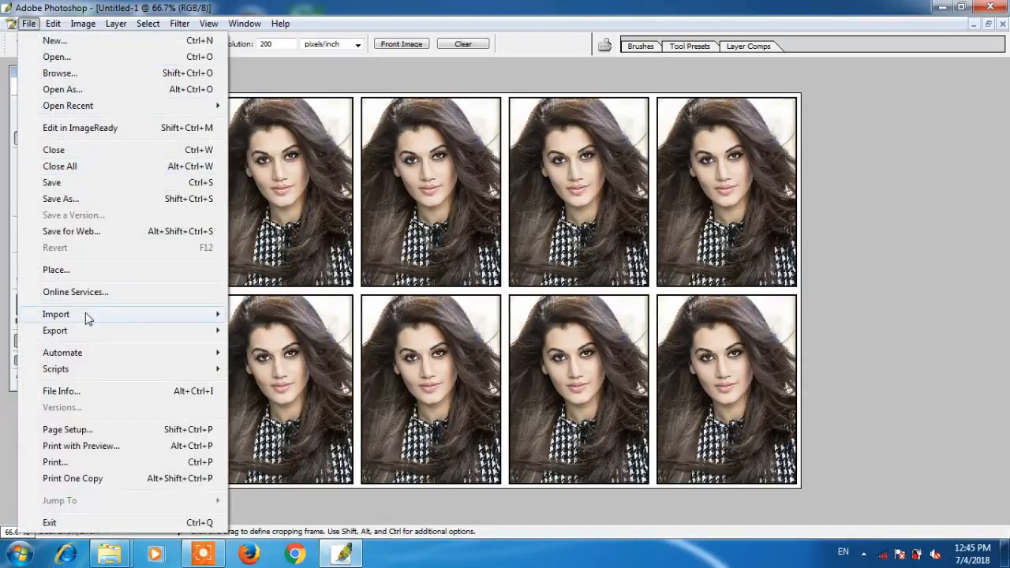
pyautogui.click(86, 200)
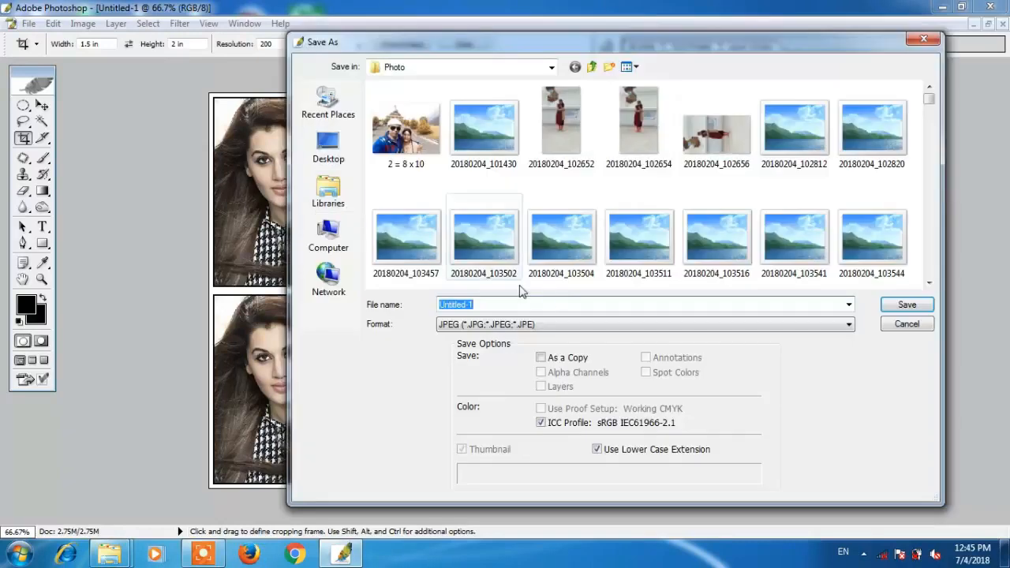
pyautogui.write('ggggg')
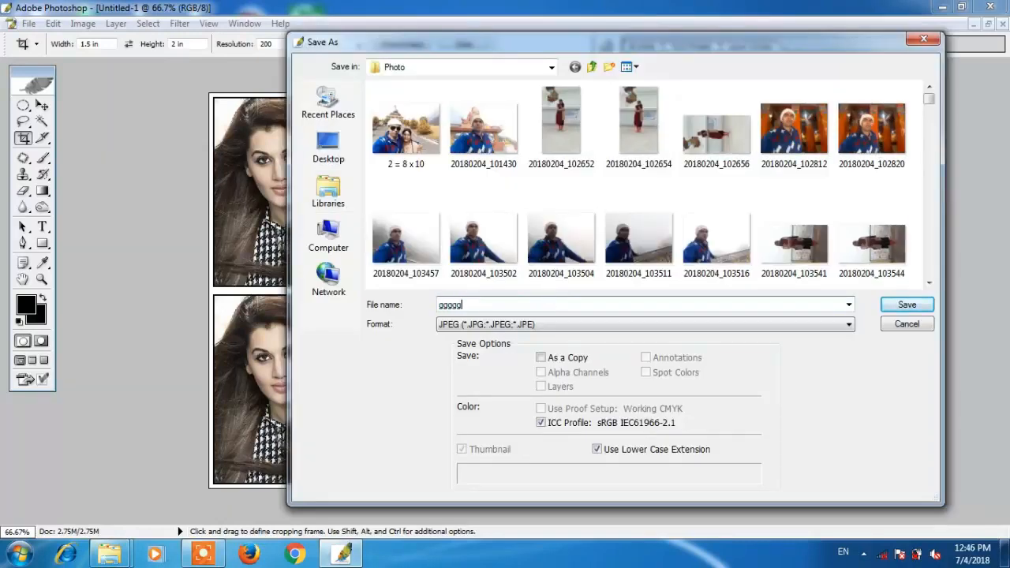
pyautogui.click(328, 149)
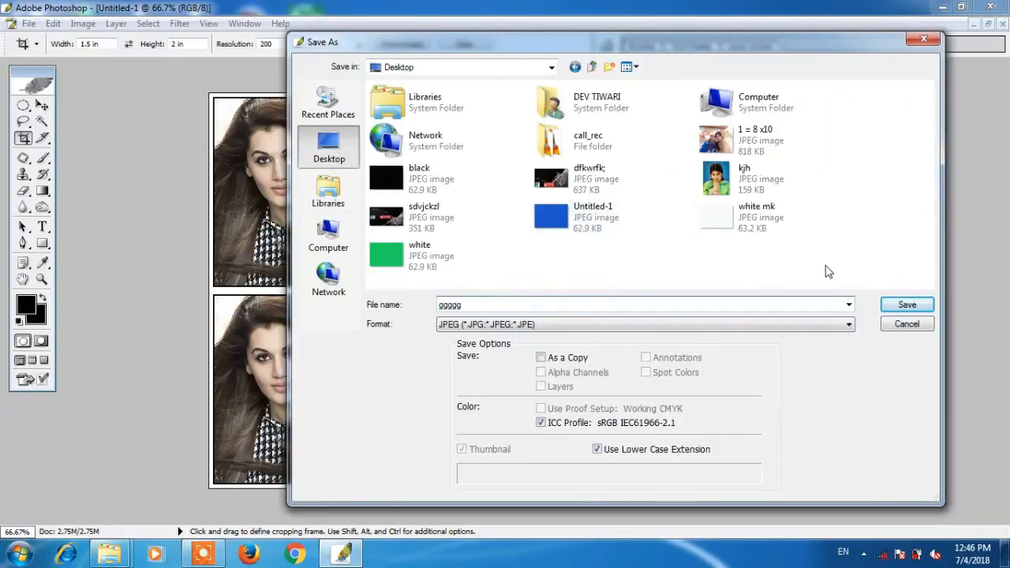
pyautogui.click(907, 304)
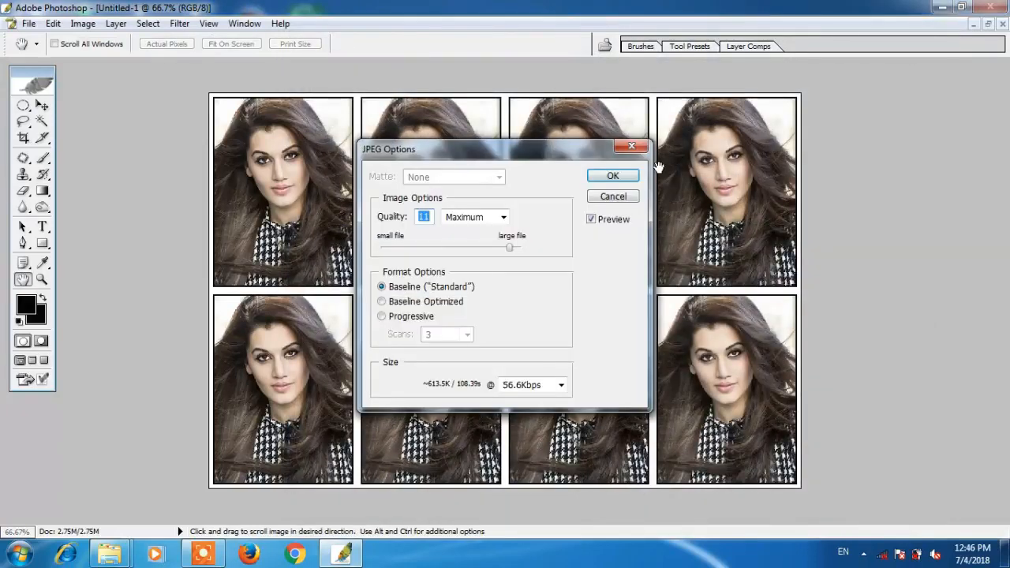
pyautogui.press('Return')
pyautogui.press('c')
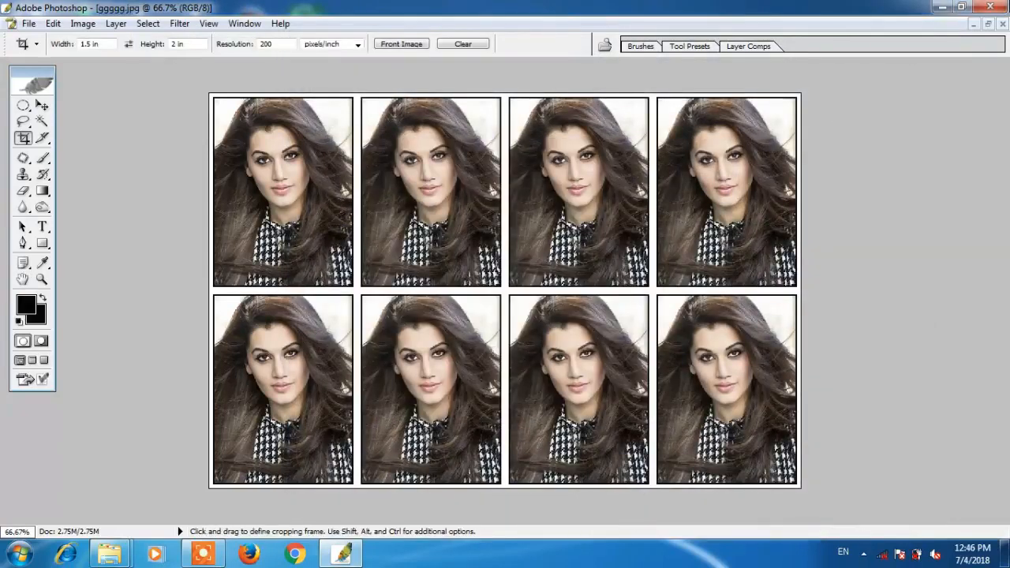
pyautogui.click(990, 7)
# - Close Photoshop without saving the other document, refresh the desktop, and view ggggg.jpg
pyautogui.click(541, 226)
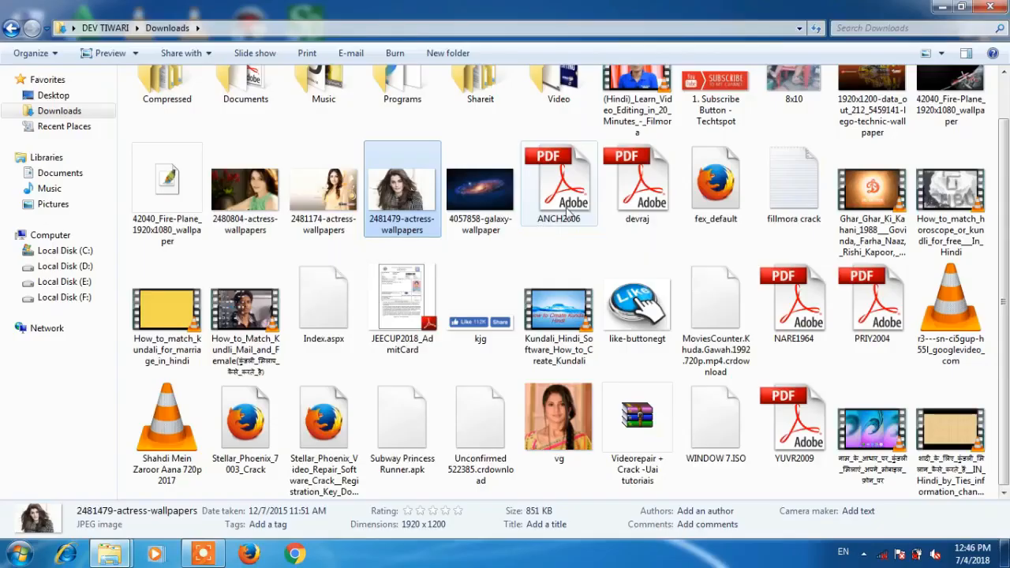
pyautogui.click(990, 7)
pyautogui.rightClick(704, 111)
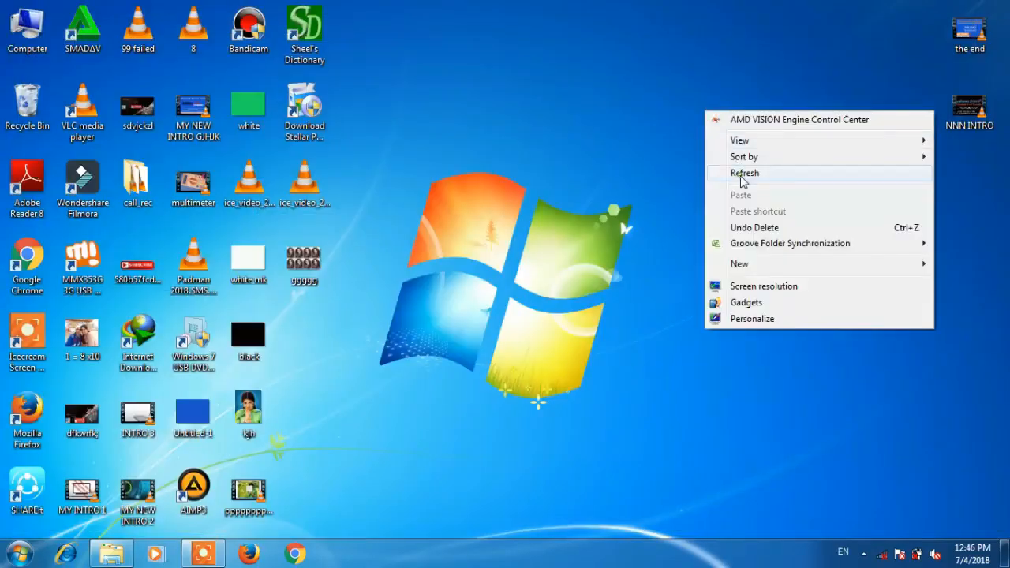
pyautogui.click(741, 175)
pyautogui.doubleClick(318, 283)
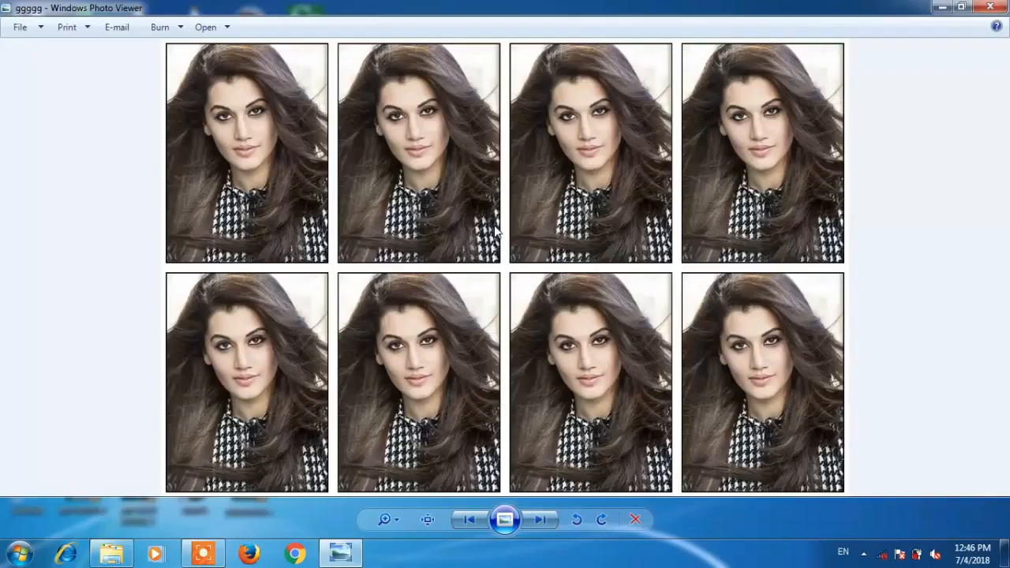
# - Bring up the print options for the sheet in Windows Photo Viewer
pyautogui.rightClick(496, 228)
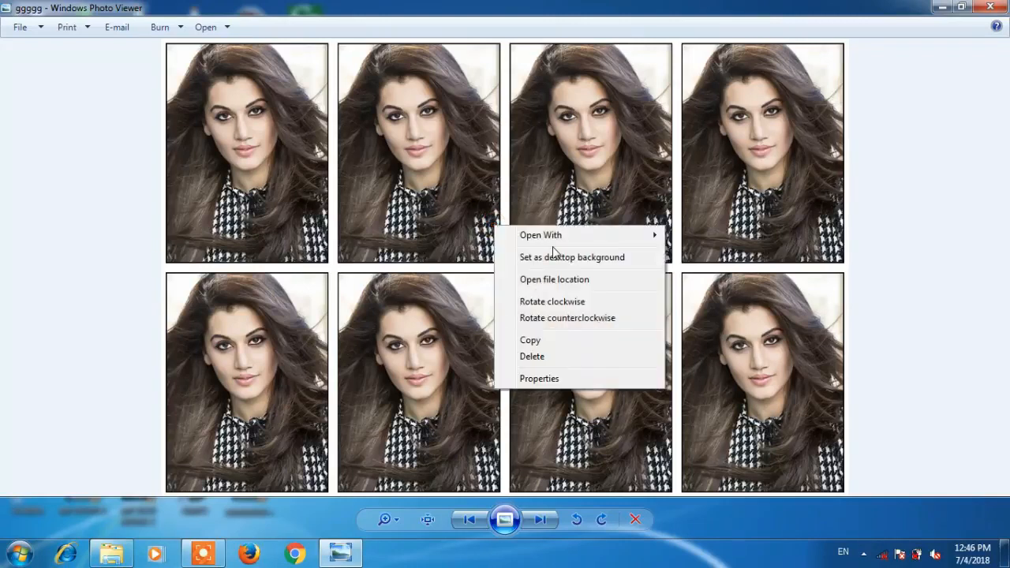
pyautogui.click(436, 171)
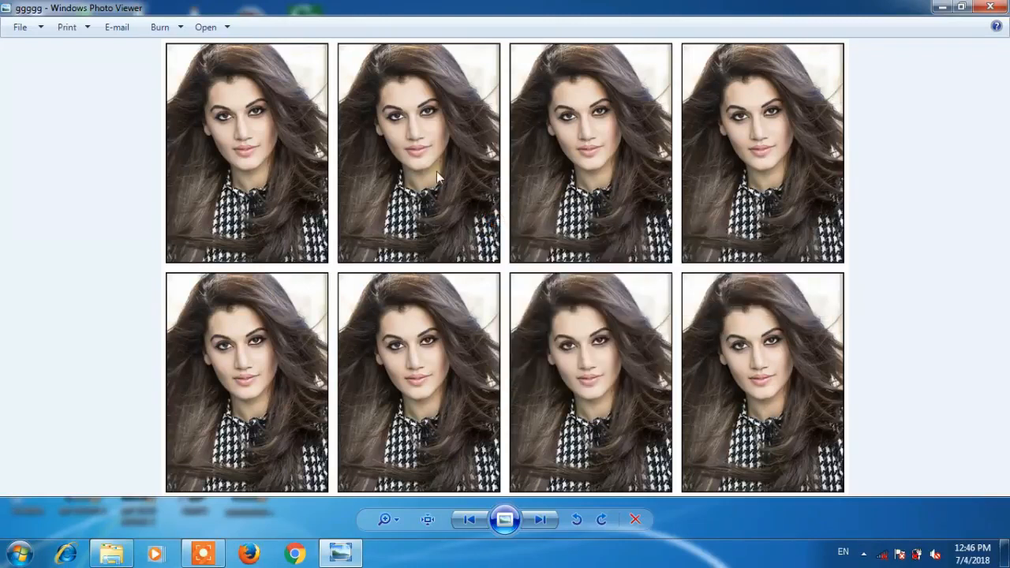
pyautogui.click(81, 27)
# - Set printing to Microsoft XPS Document Writer, Letter, 600 x 600 dpi, with Fit picture to frame off
pyautogui.click(99, 45)
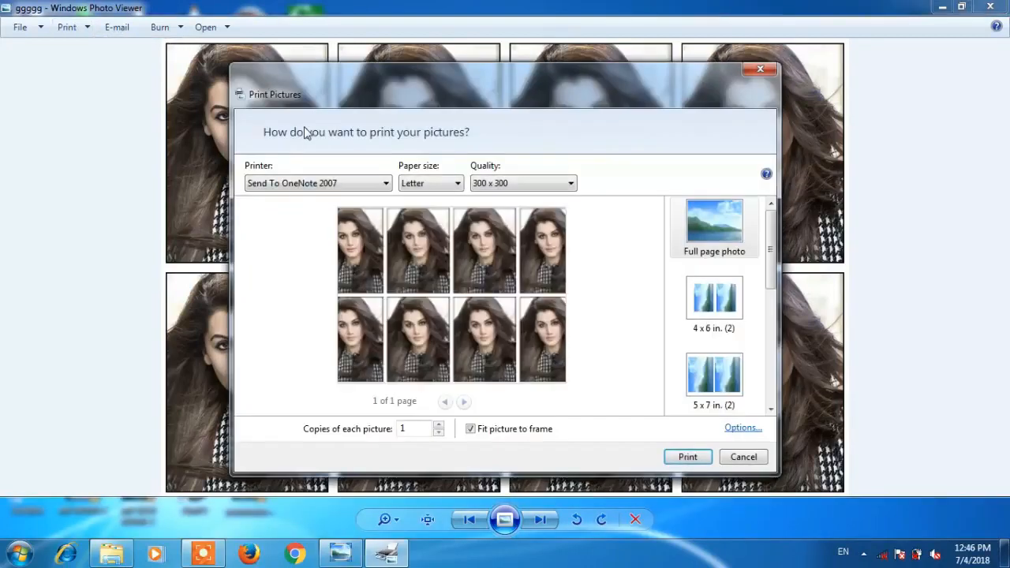
pyautogui.click(272, 186)
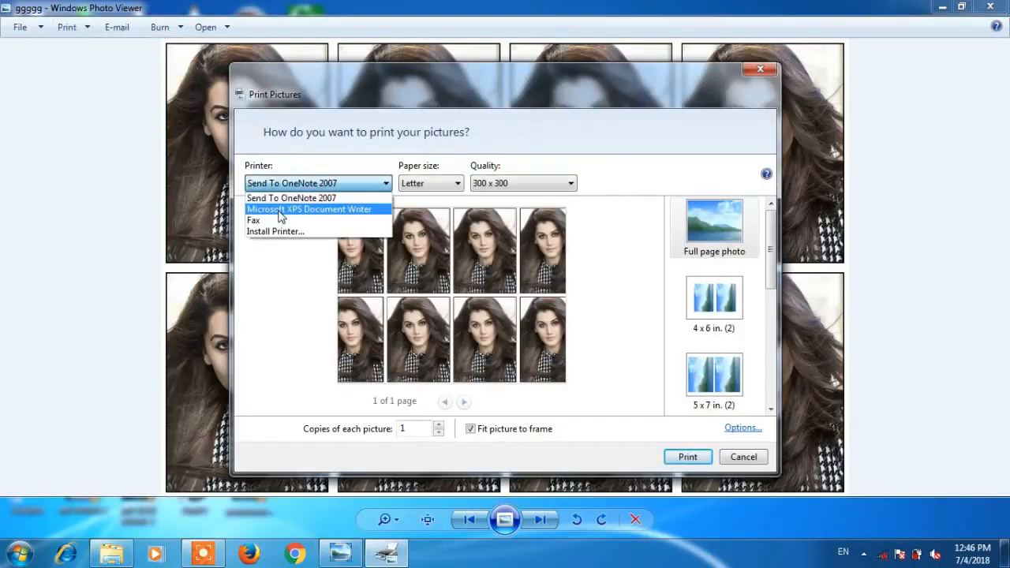
pyautogui.click(281, 210)
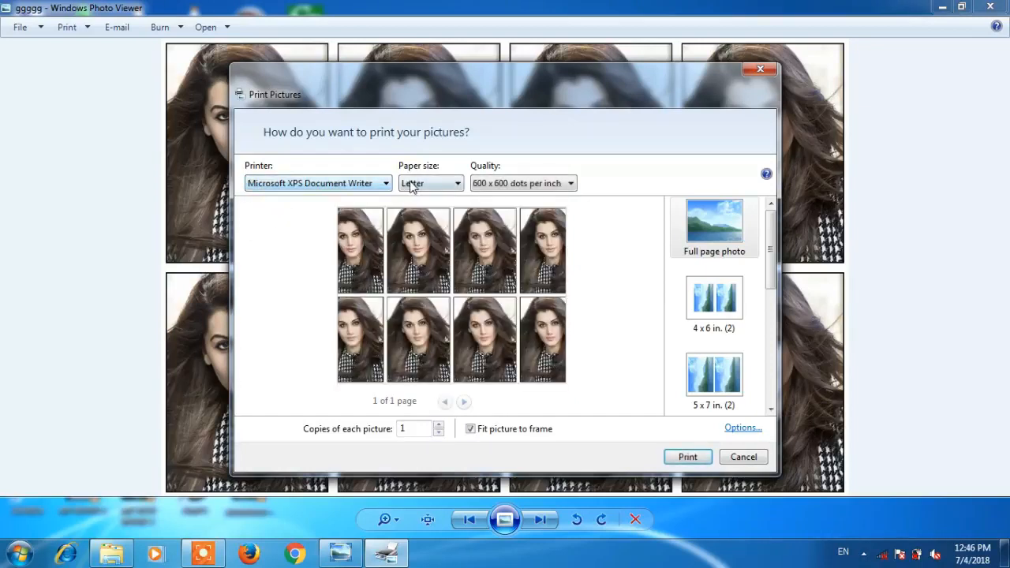
pyautogui.click(411, 184)
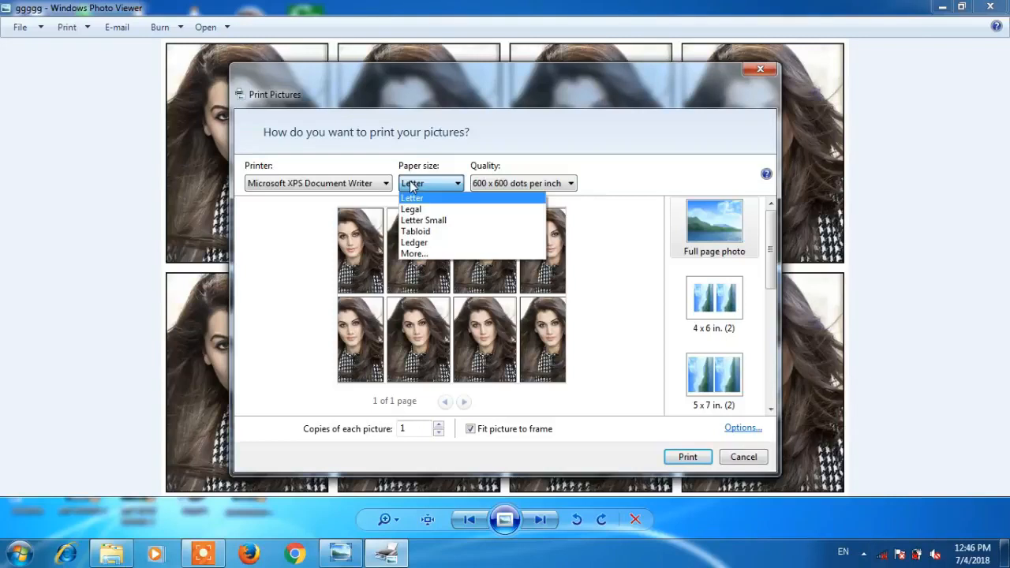
pyautogui.click(411, 184)
pyautogui.click(489, 184)
pyautogui.click(505, 197)
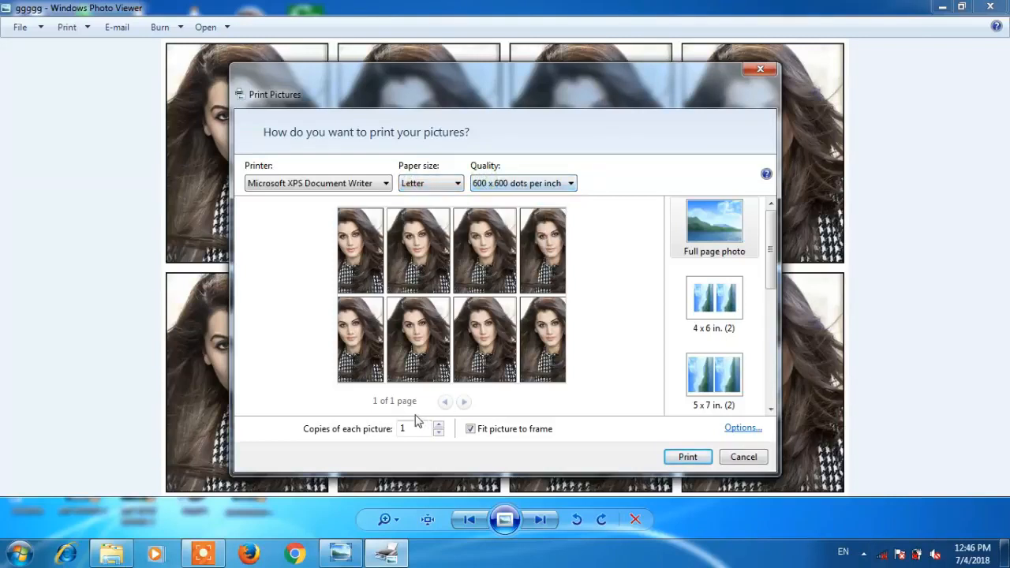
pyautogui.click(471, 428)
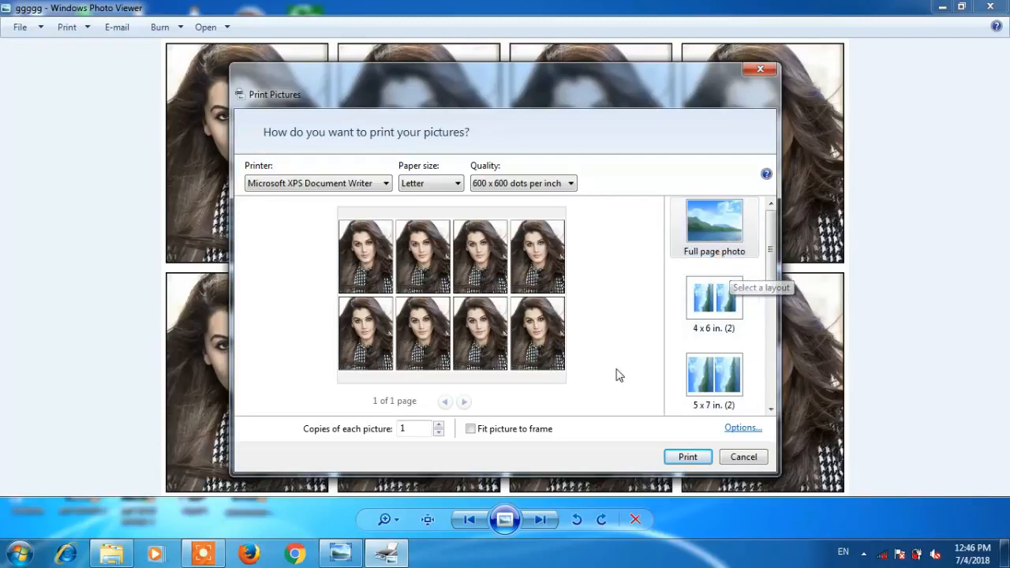
pyautogui.click(733, 429)
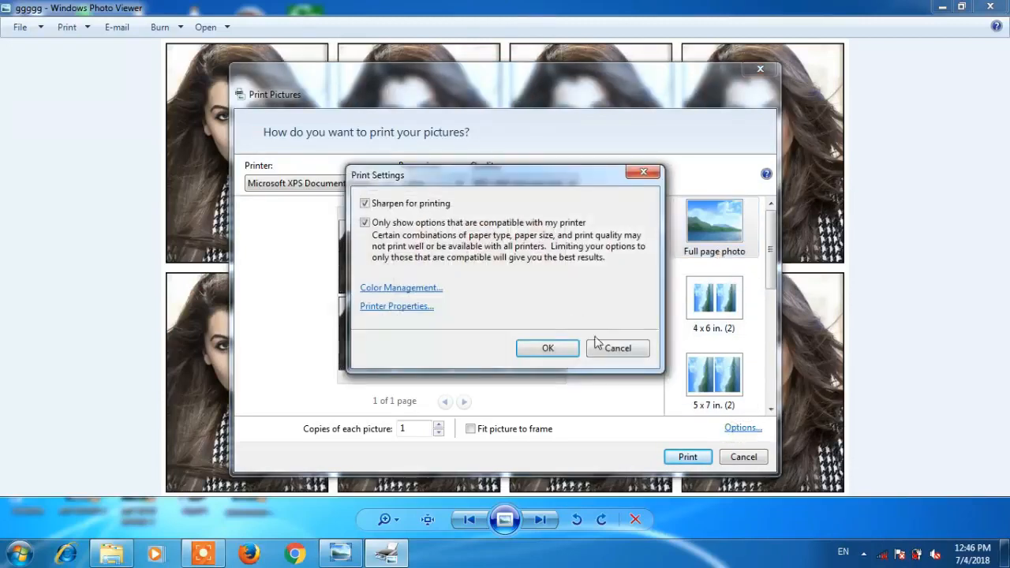
pyautogui.click(406, 306)
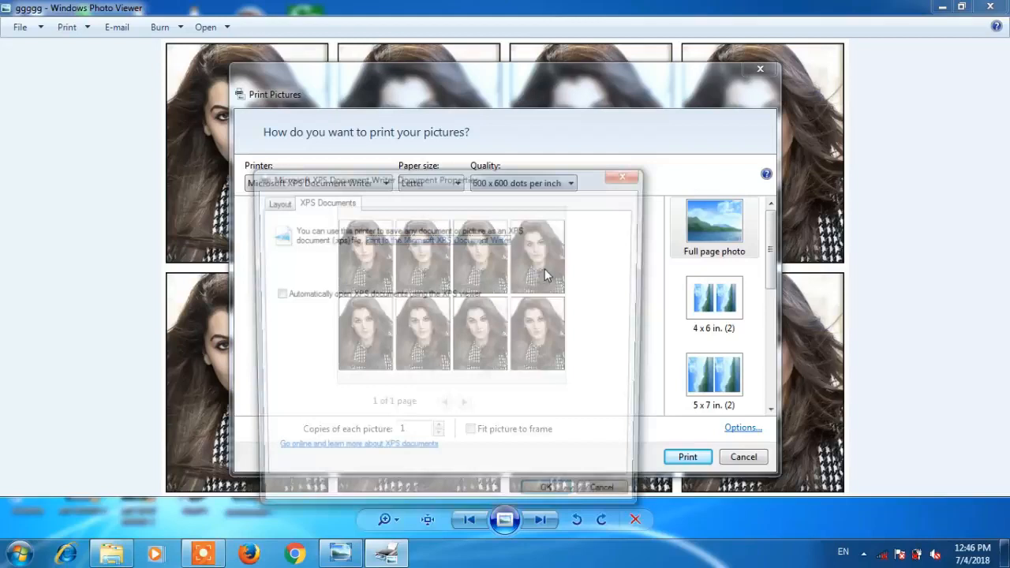
pyautogui.click(625, 178)
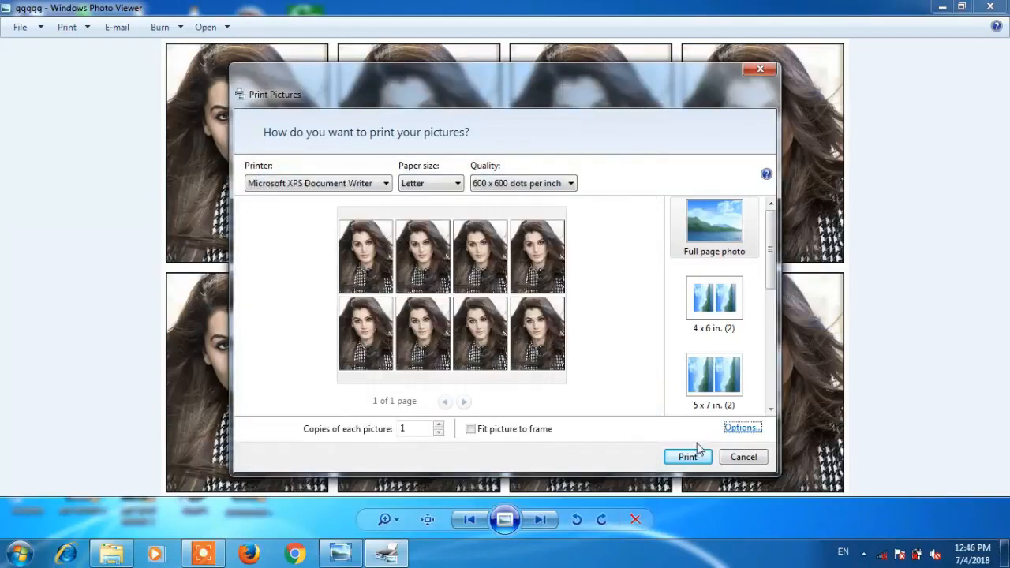
# - Print the sheet, saving the XPS file as gggg on the Desktop
pyautogui.click(686, 458)
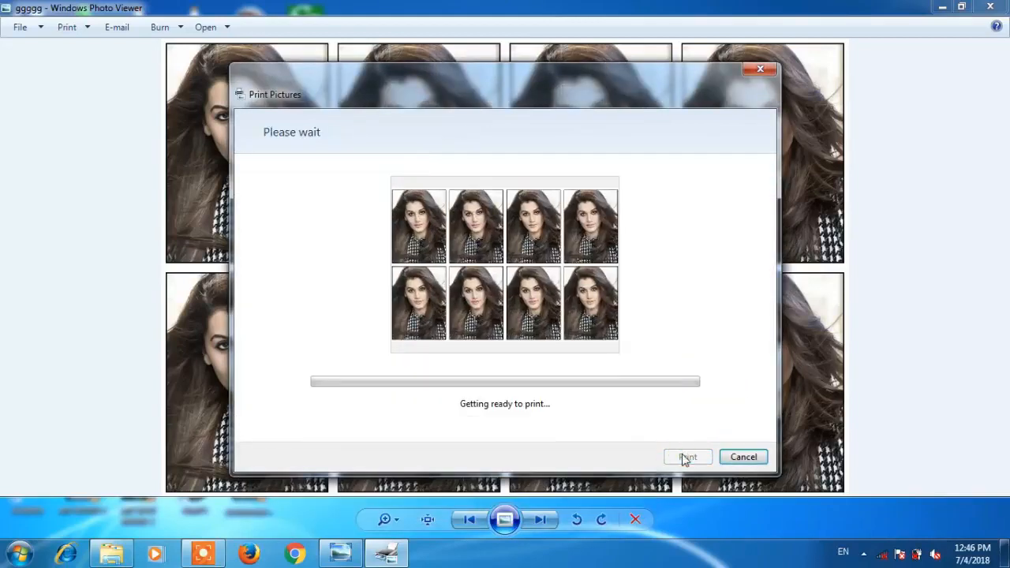
pyautogui.write('gggg')
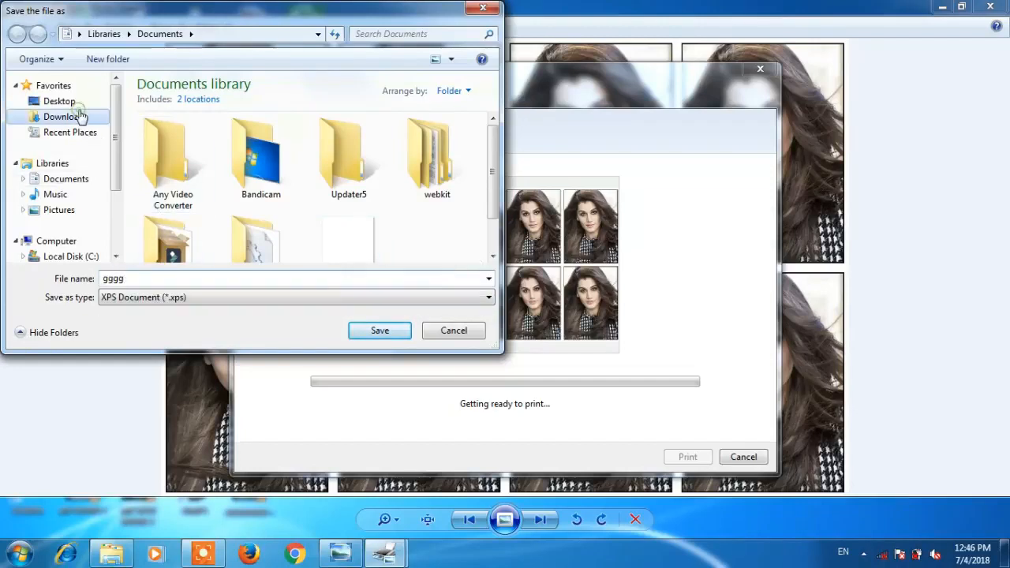
pyautogui.click(80, 116)
pyautogui.click(60, 101)
pyautogui.click(393, 330)
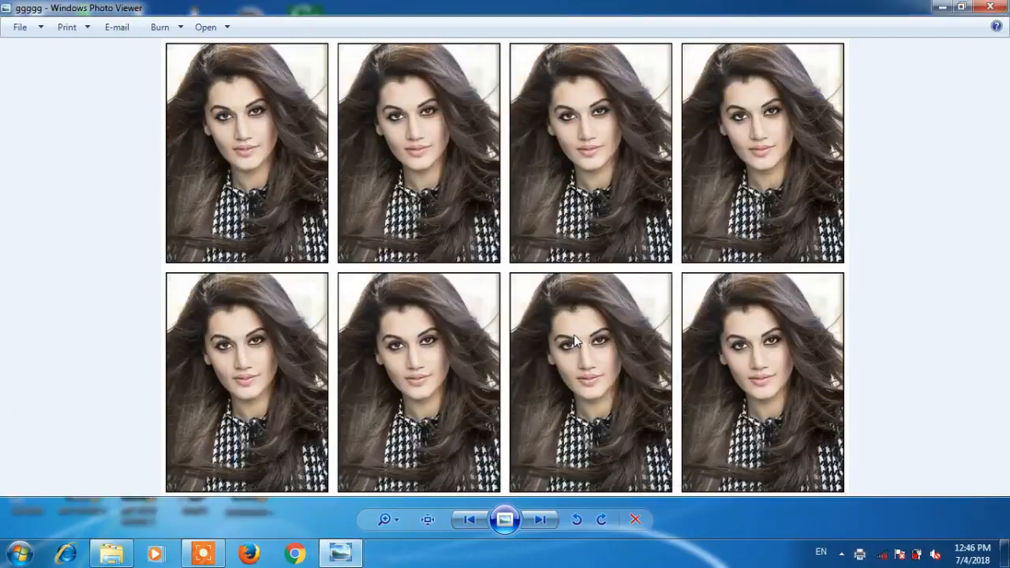
# - Close Photo Viewer, refresh the desktop, and briefly recheck the ggggg image before closing it
pyautogui.click(990, 7)
pyautogui.rightClick(667, 143)
pyautogui.click(701, 204)
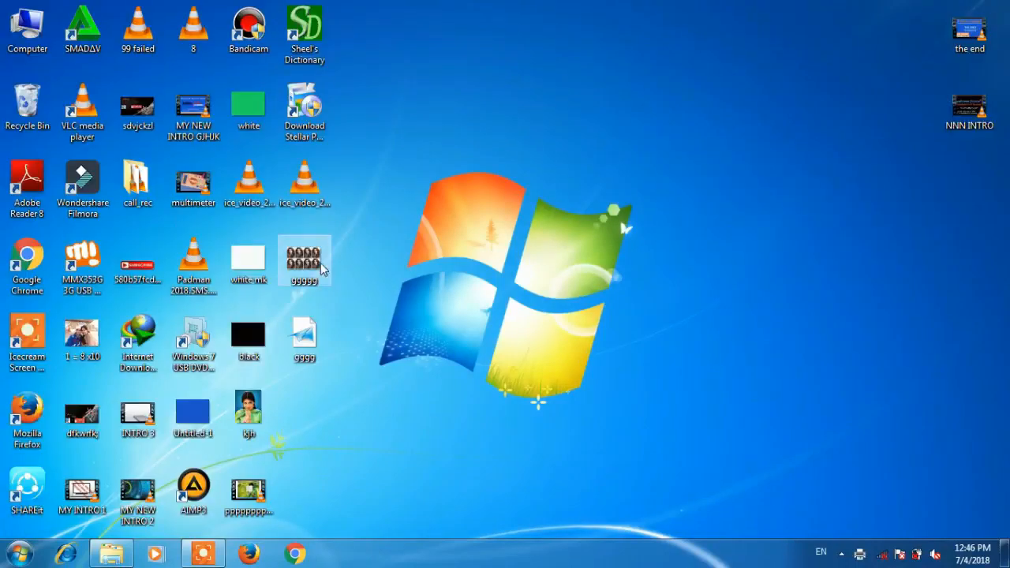
pyautogui.doubleClick(320, 266)
pyautogui.click(990, 7)
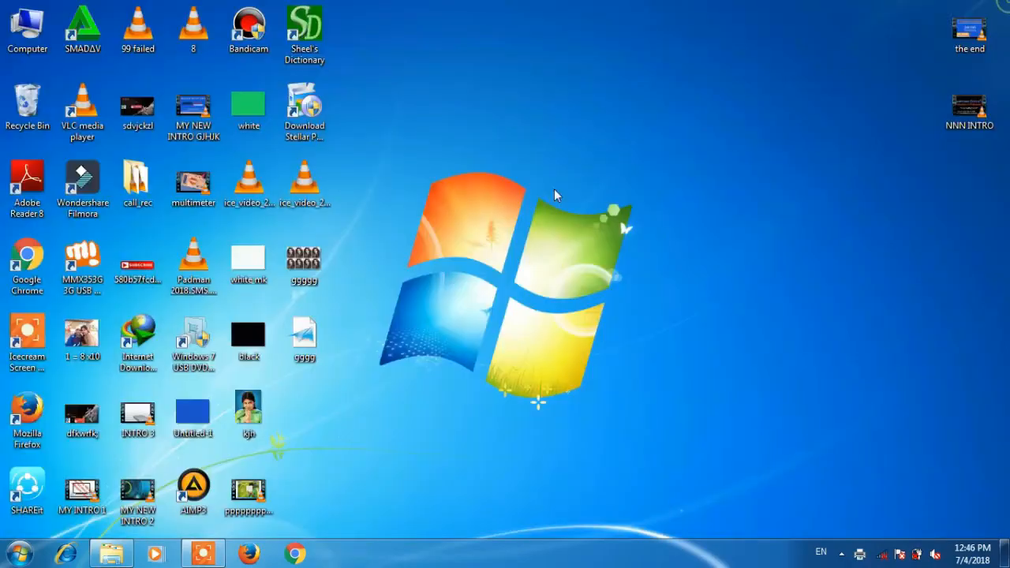
# - Open gggg.xps, scroll through the eight-photo page, then close XPS Viewer
pyautogui.rightClick(309, 339)
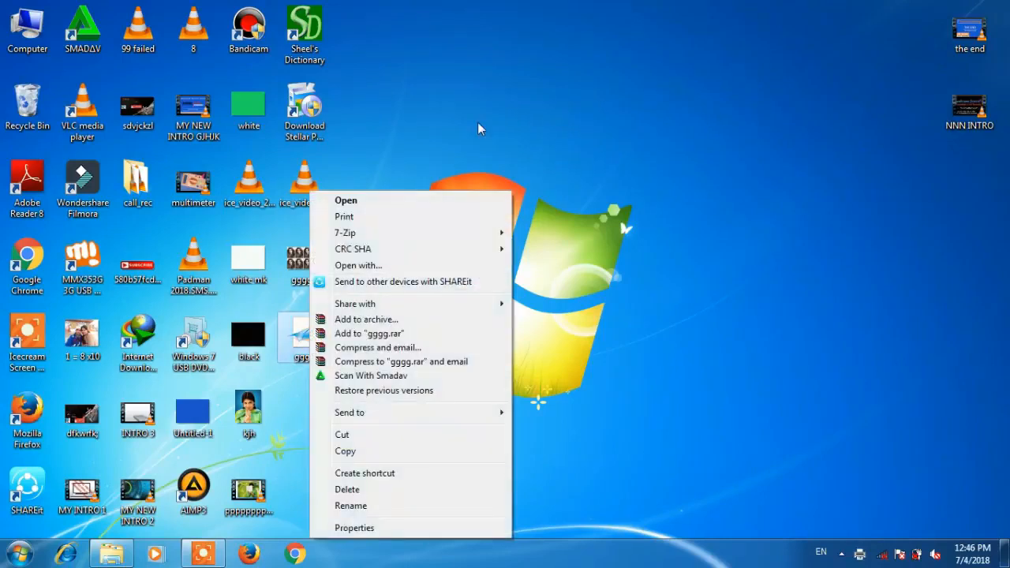
pyautogui.click(377, 199)
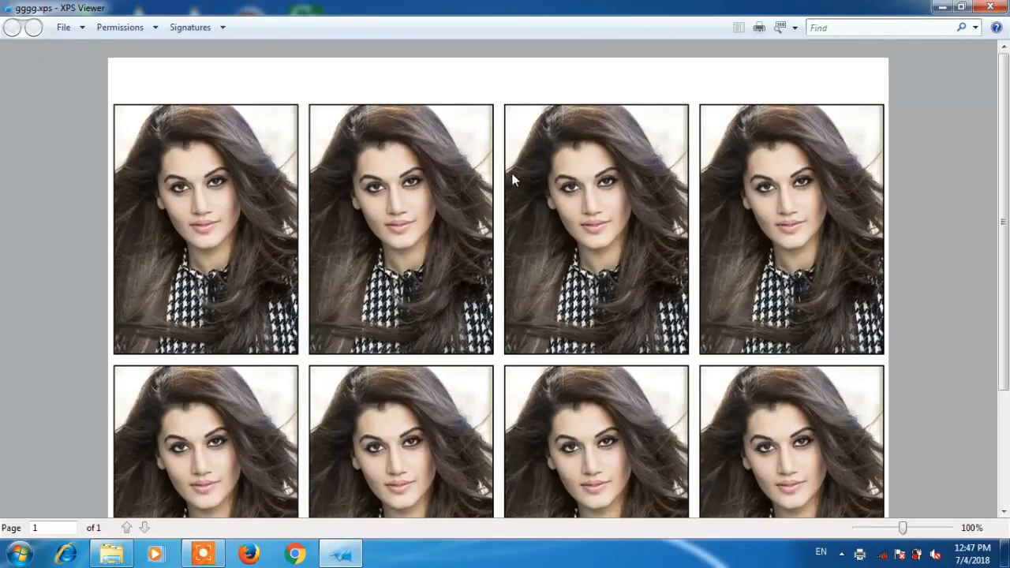
pyautogui.moveTo(1004, 142); pyautogui.dragTo(1005, 208)
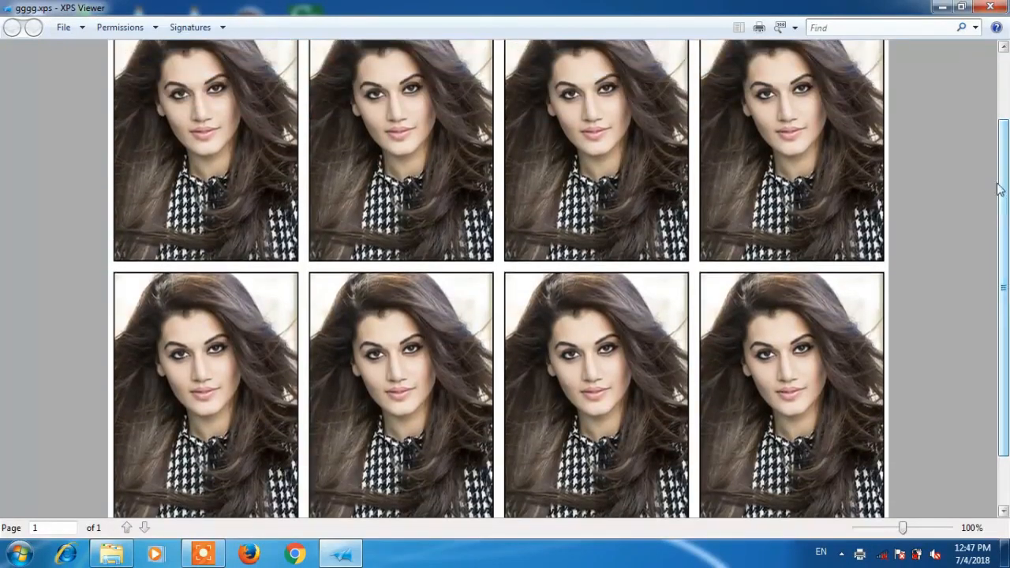
pyautogui.click(989, 7)
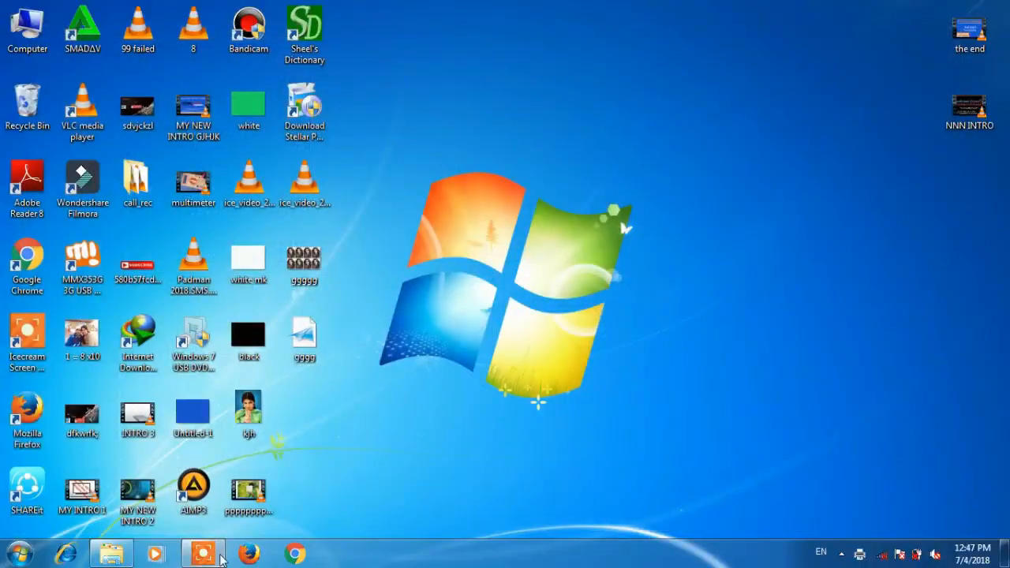
pyautogui.moveTo(217, 557)
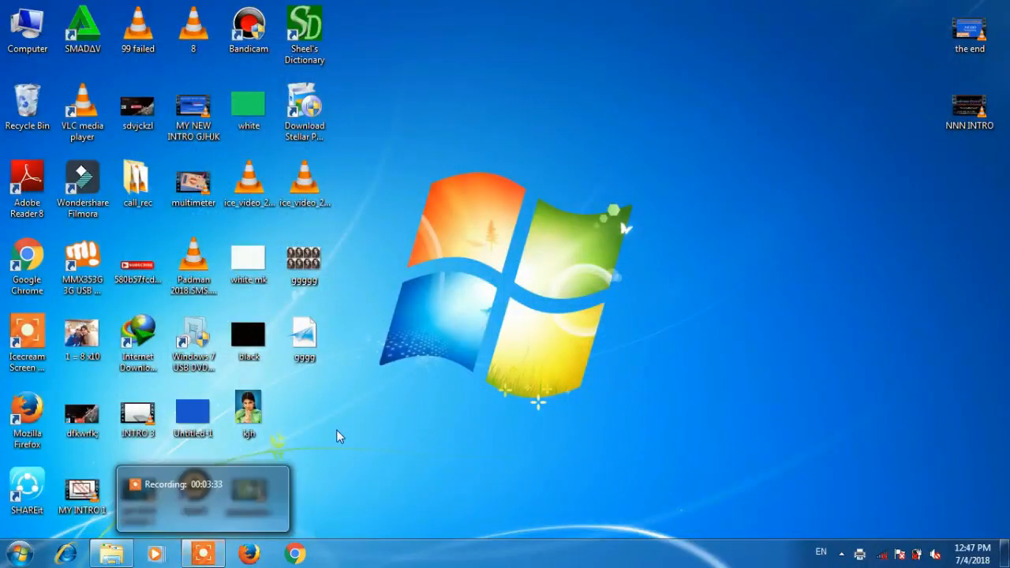